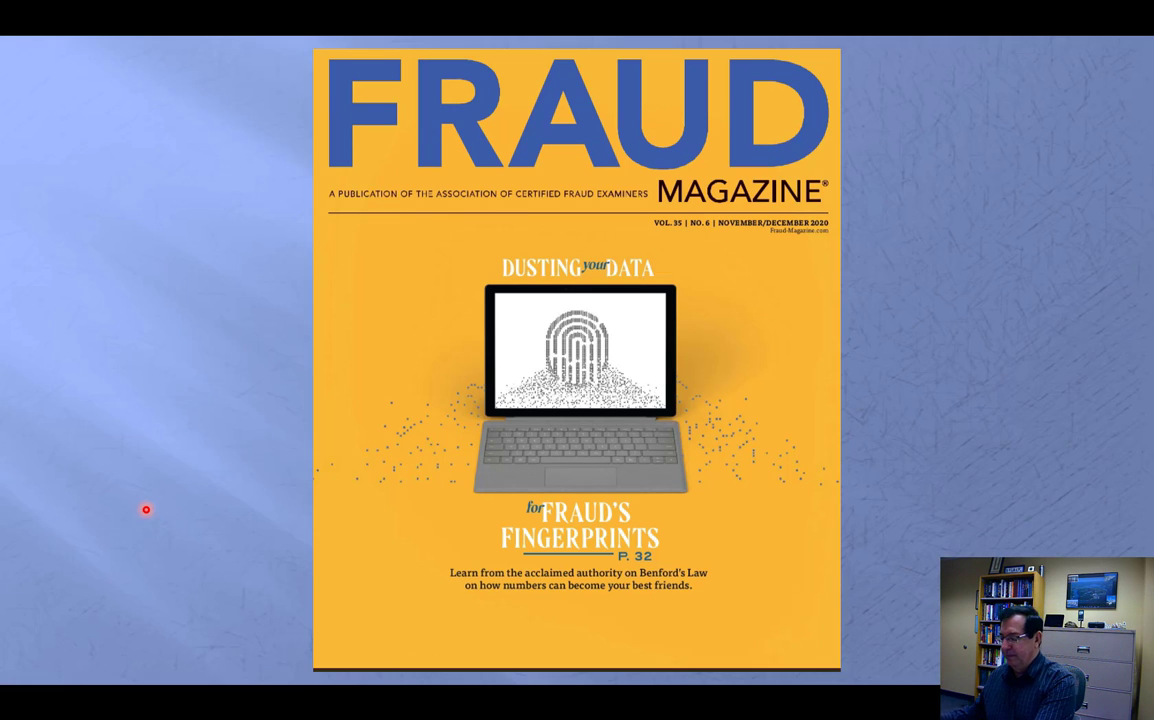
- Advance the slideshow to the excerpt on overpayment versus court-ordered fraudulent refunds
key(Right)
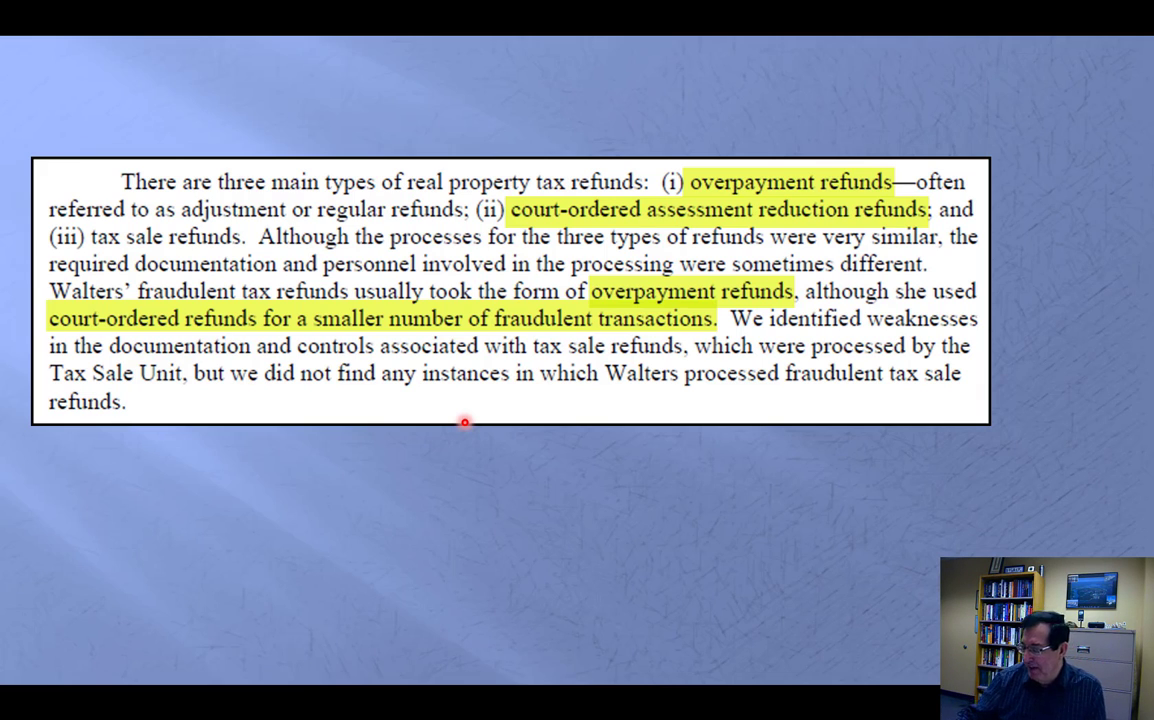
- Page through the voucher, 1998–2001 and 2004–2005 payee tables to the 2006–2007 duplicates table
key(Right)
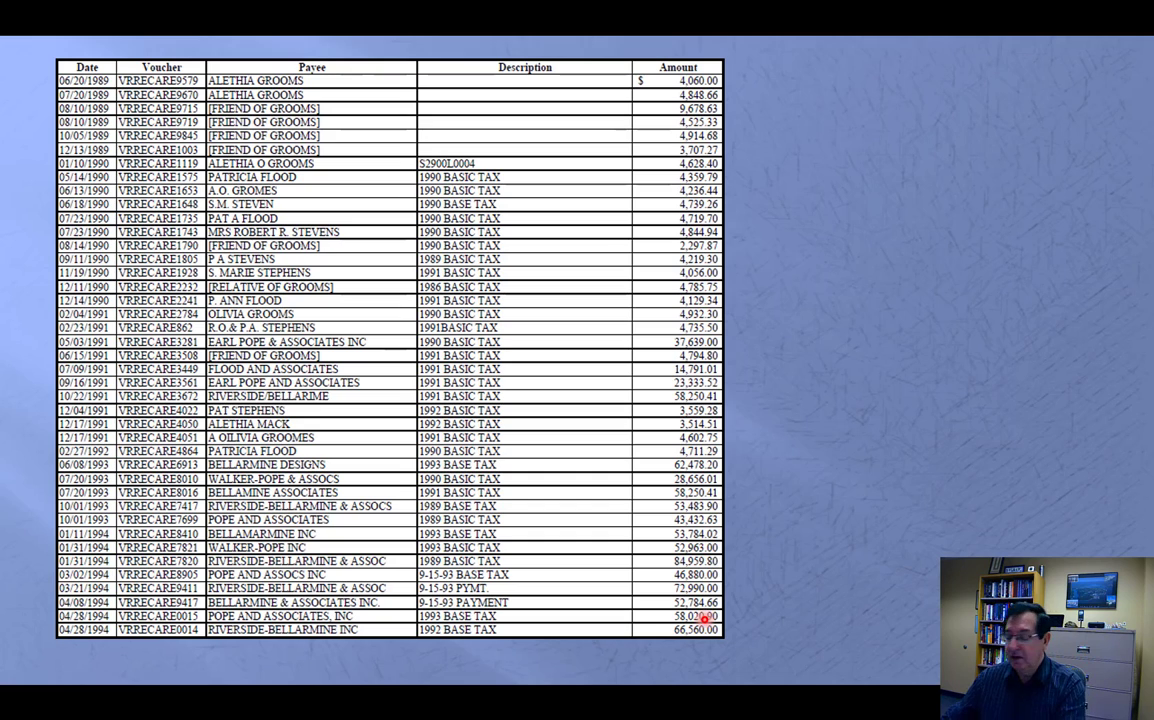
key(Page_Down)
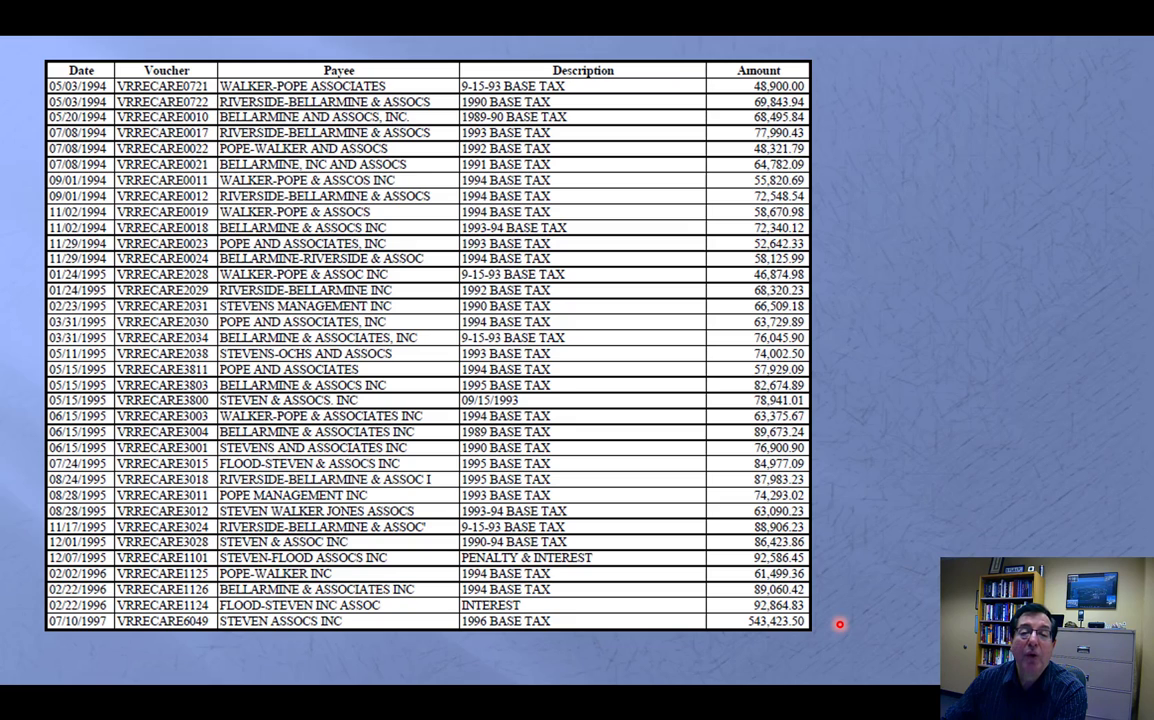
key(Right)
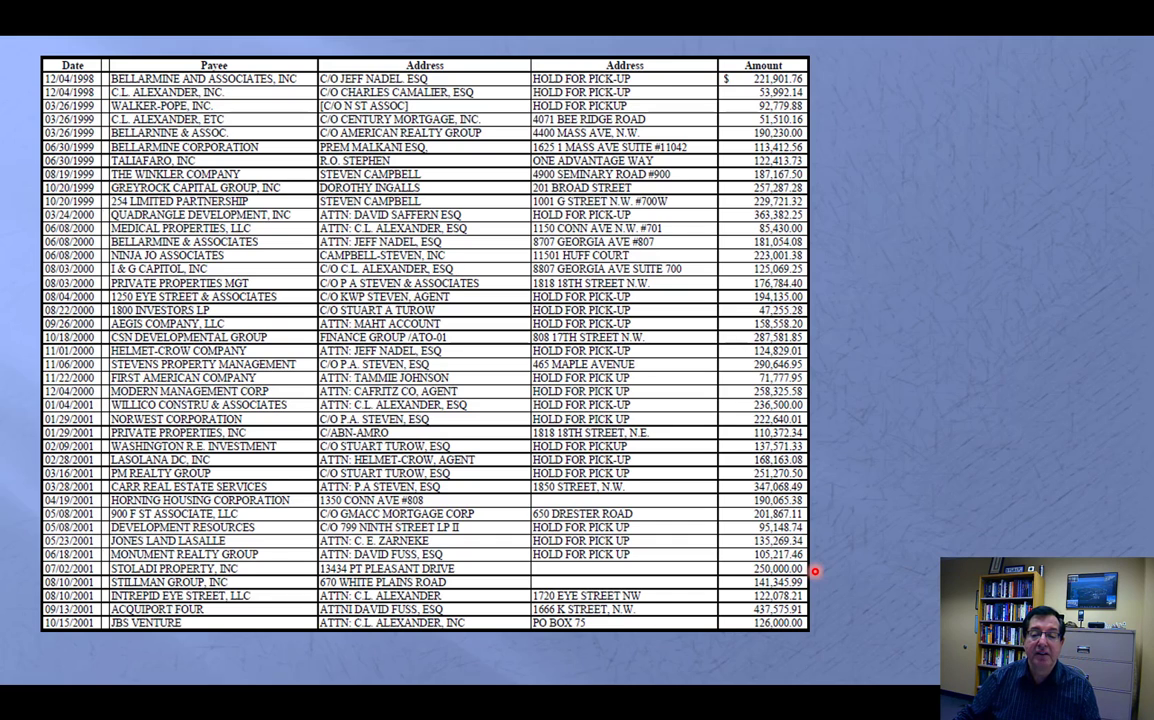
key(Right)
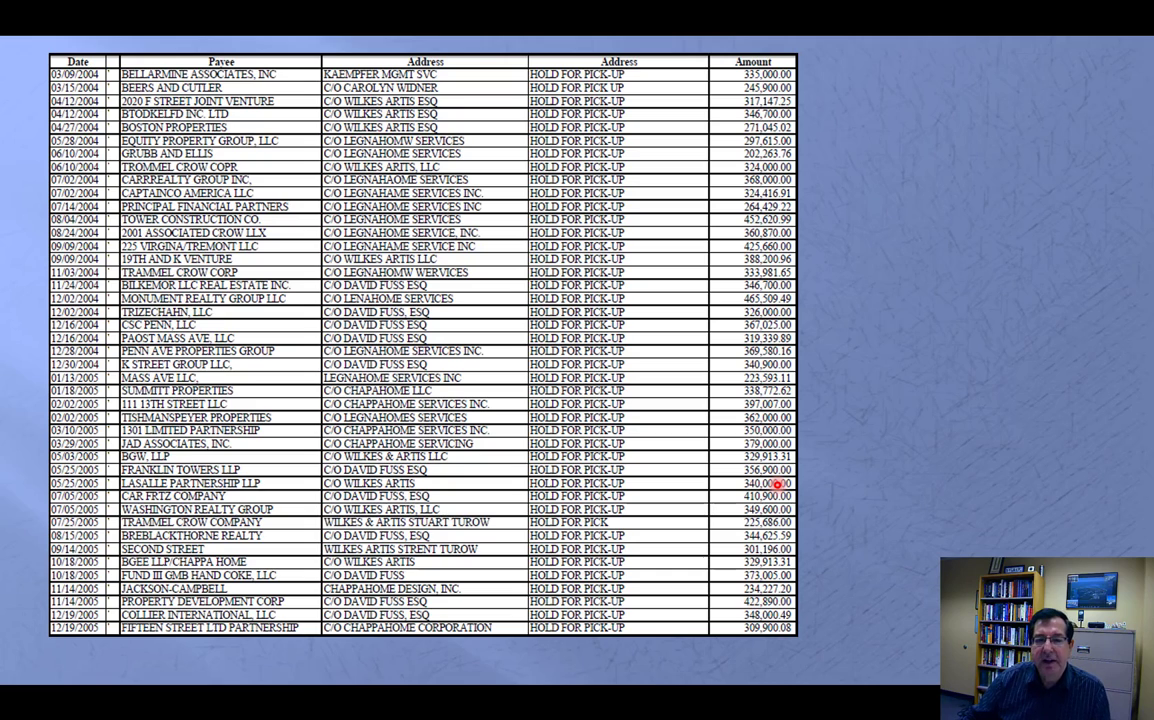
key(Page_Down)
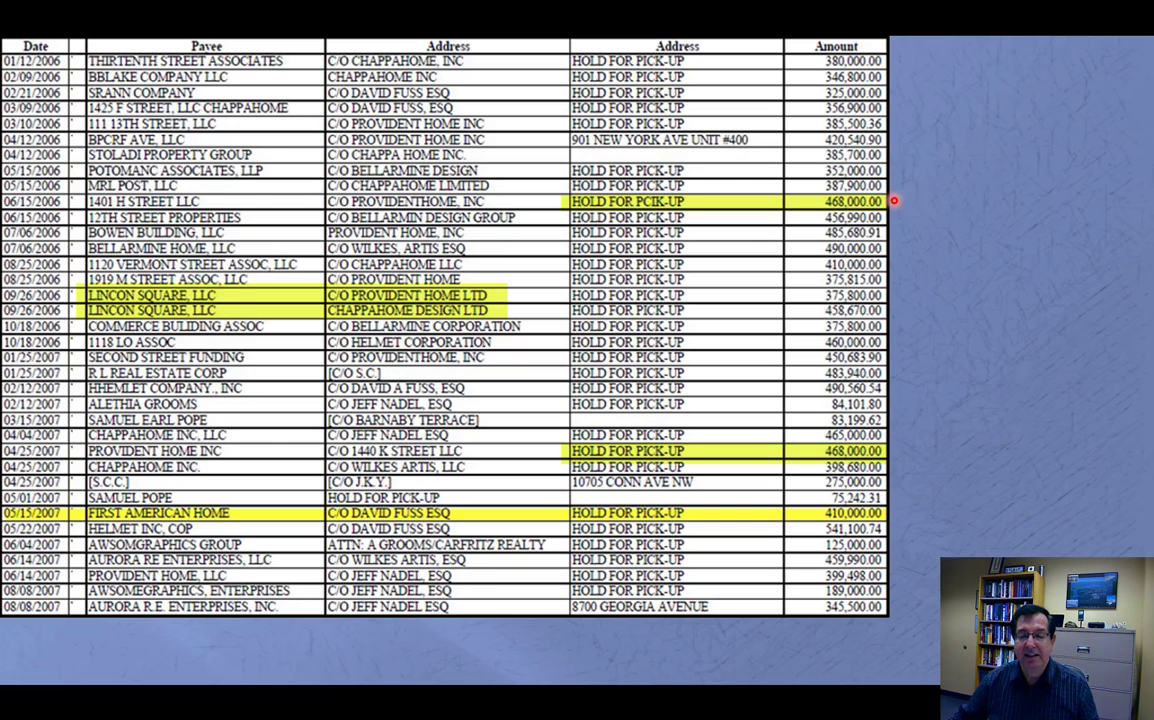
- Advance past the large-duplicates excerpt to the assignment questions slide with items 4–6
key(Right)
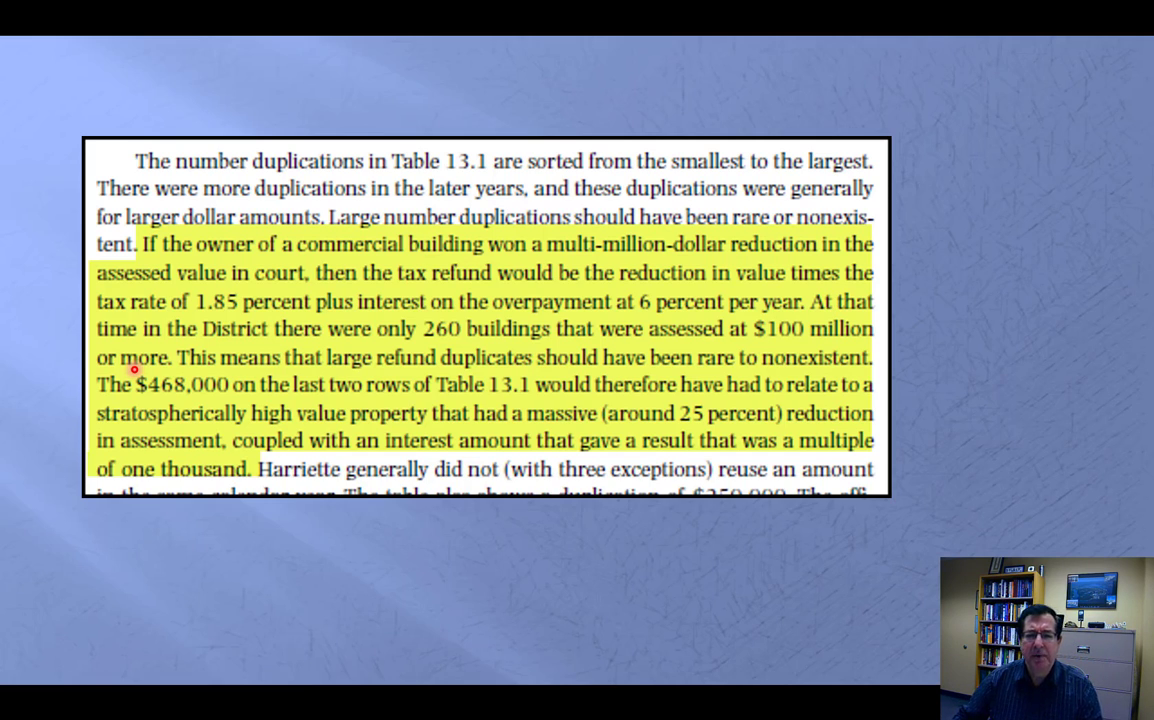
key(Right)
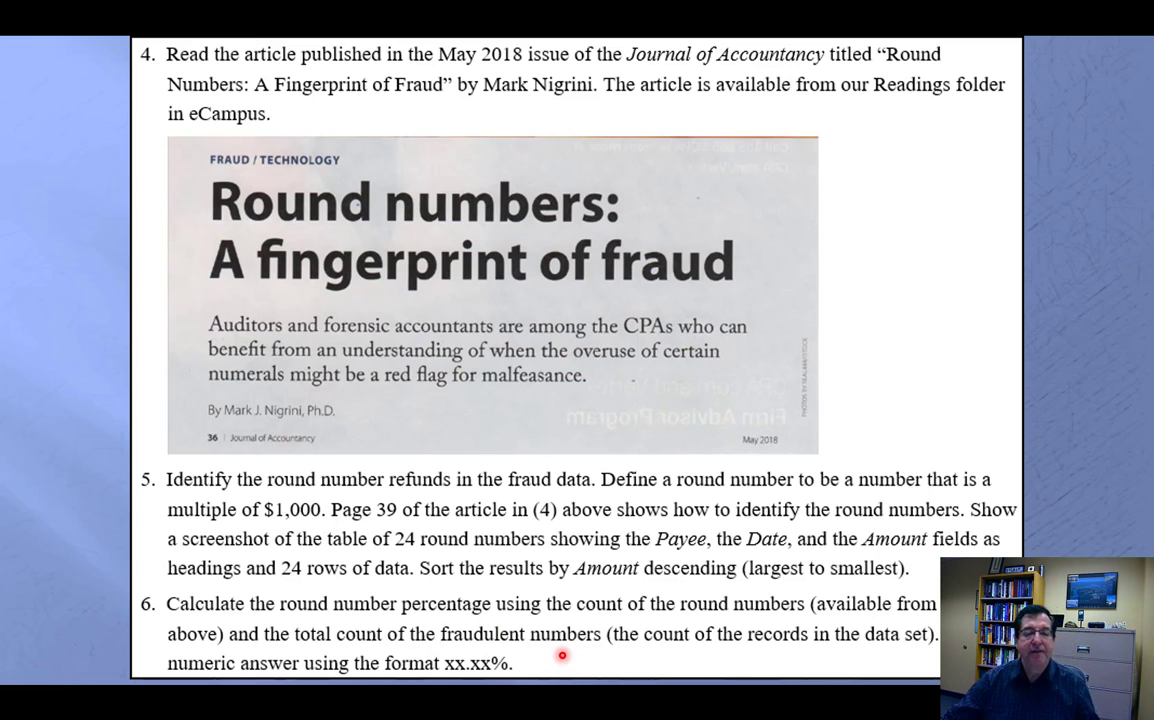
- Leave the slideshow and bring the 13_HarrietteWalters_Data workbook up maximized
key(Right)
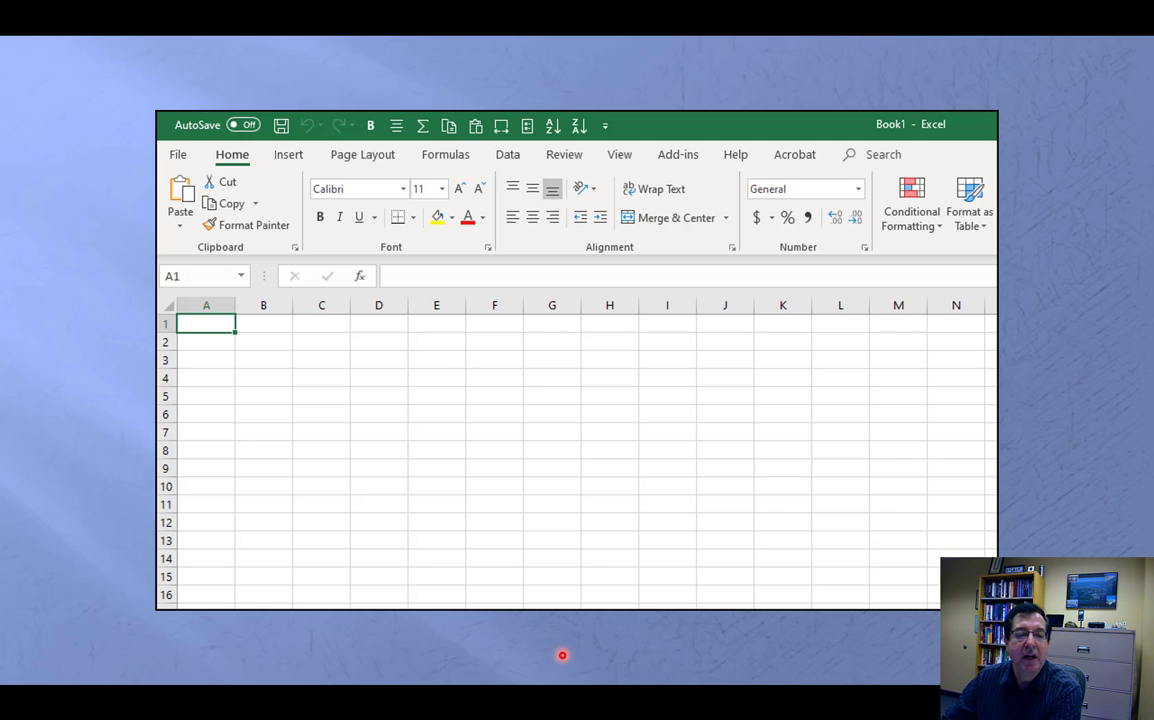
key(Escape)
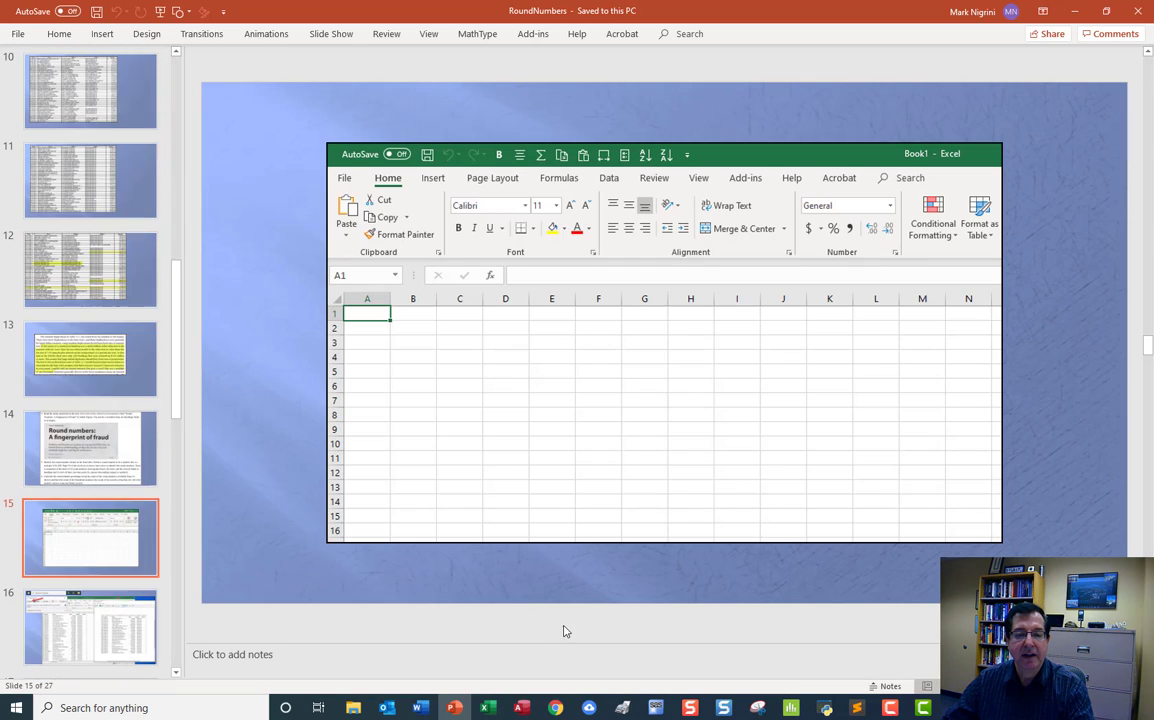
click(488, 710)
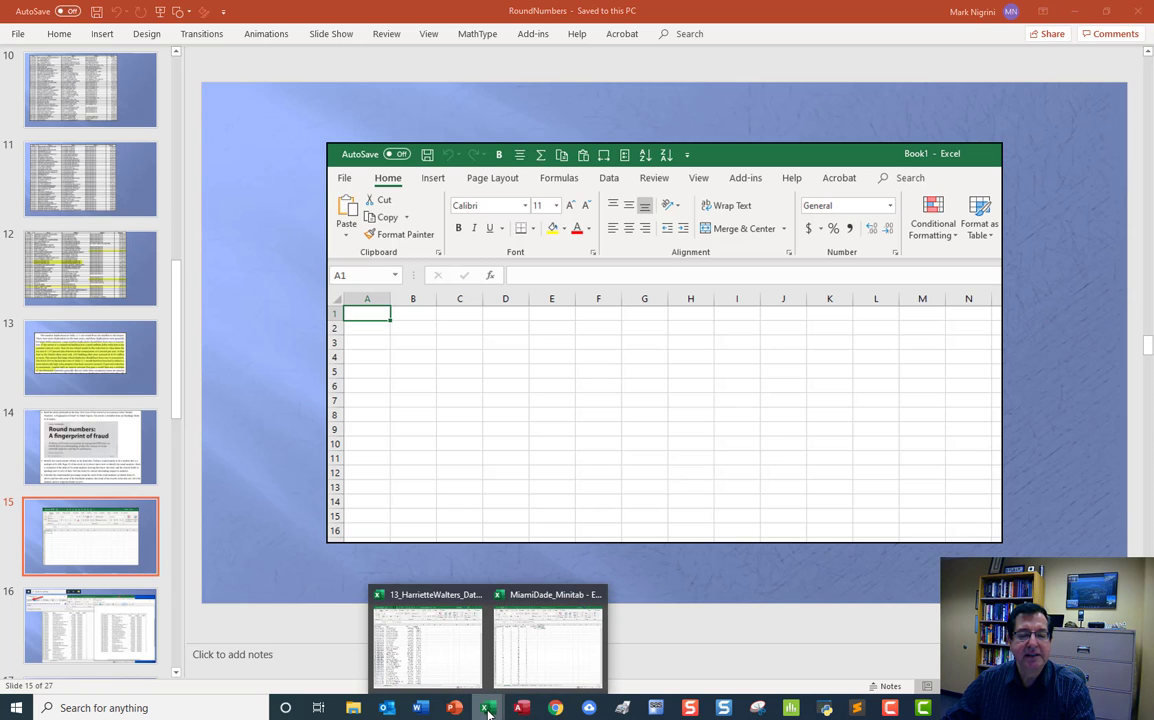
click(412, 604)
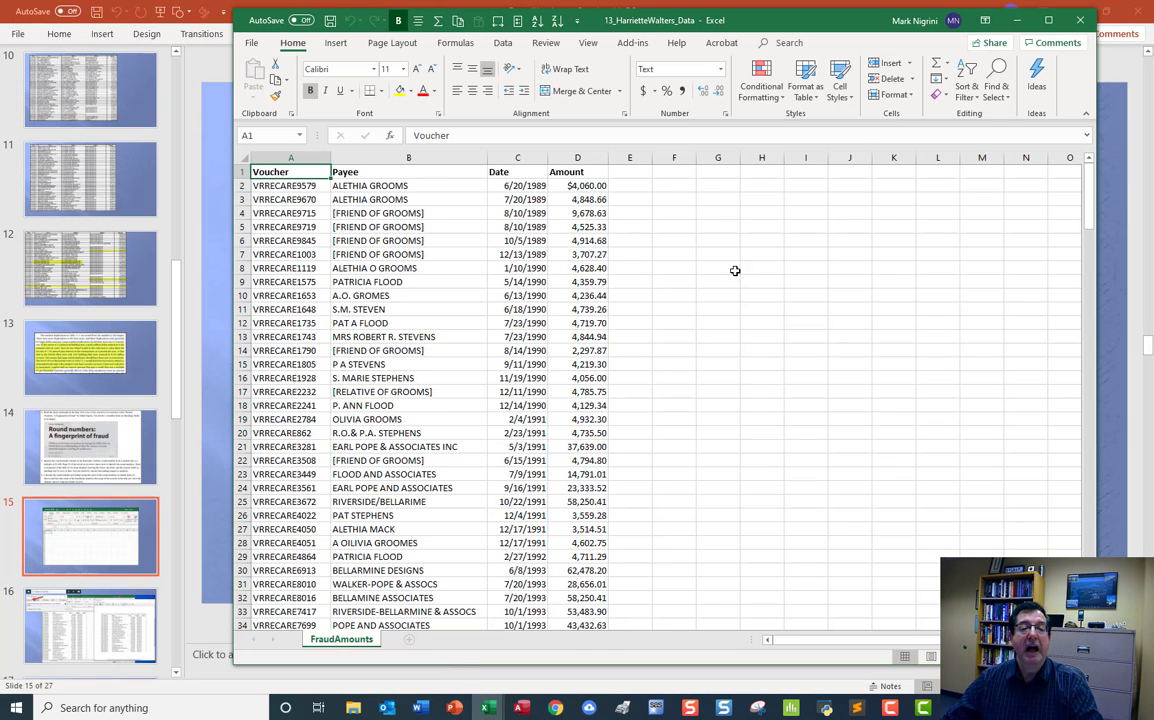
click(1049, 21)
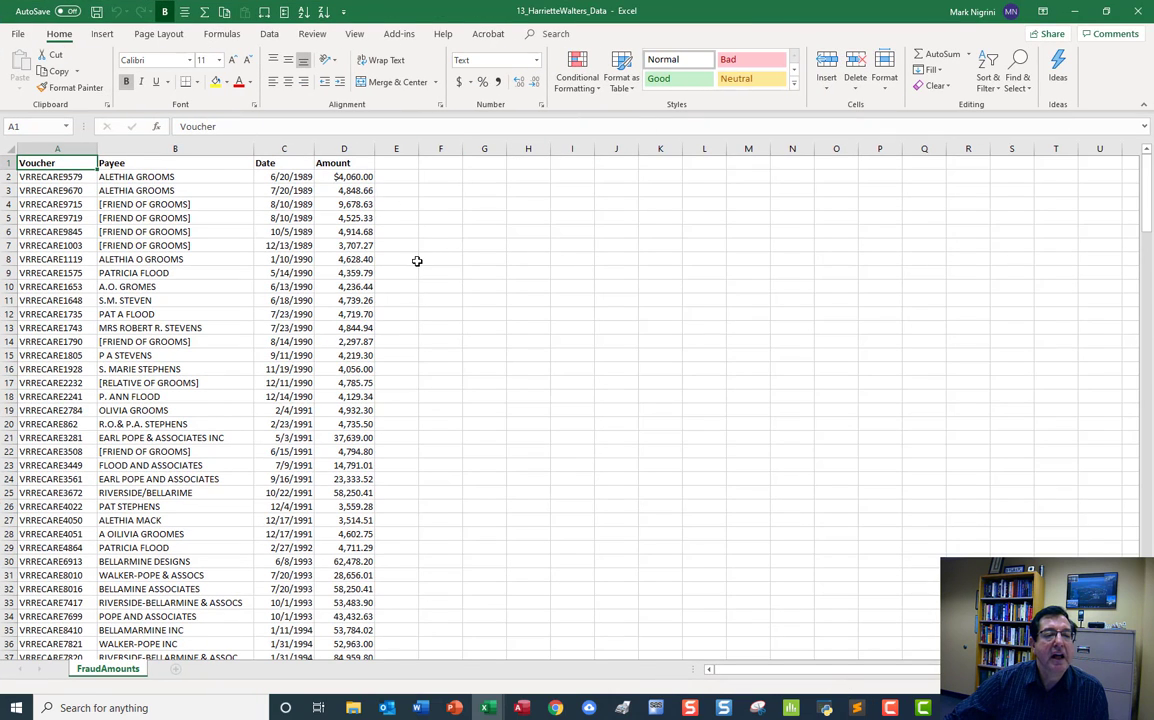
- Set the width of columns E and F to 12
drag(405, 152, 433, 155)
right_click(410, 155)
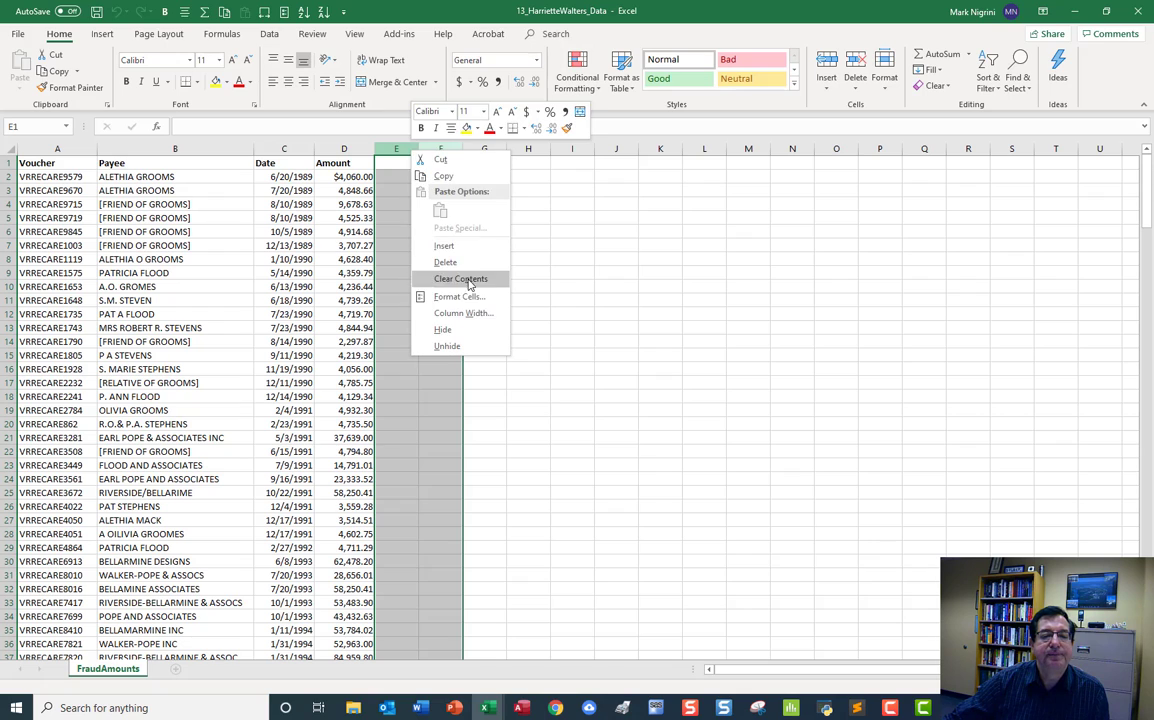
click(488, 312)
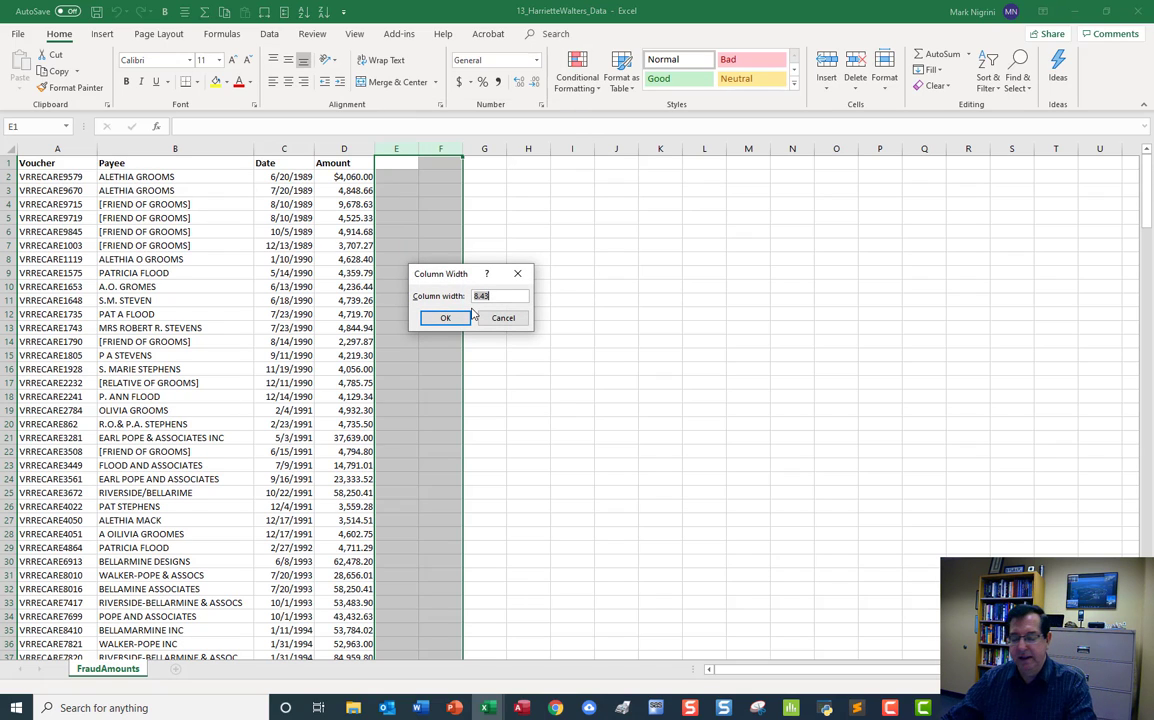
text(12)
click(463, 314)
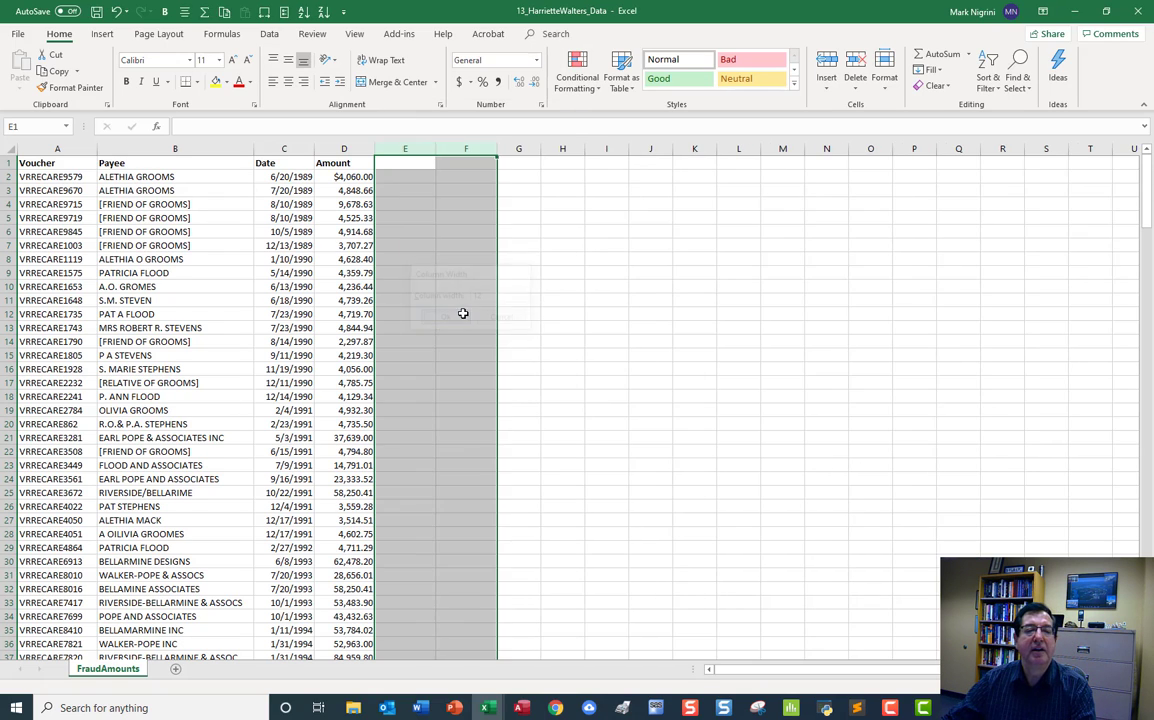
- Enter the heading 'Round' in cell E1
click(408, 164)
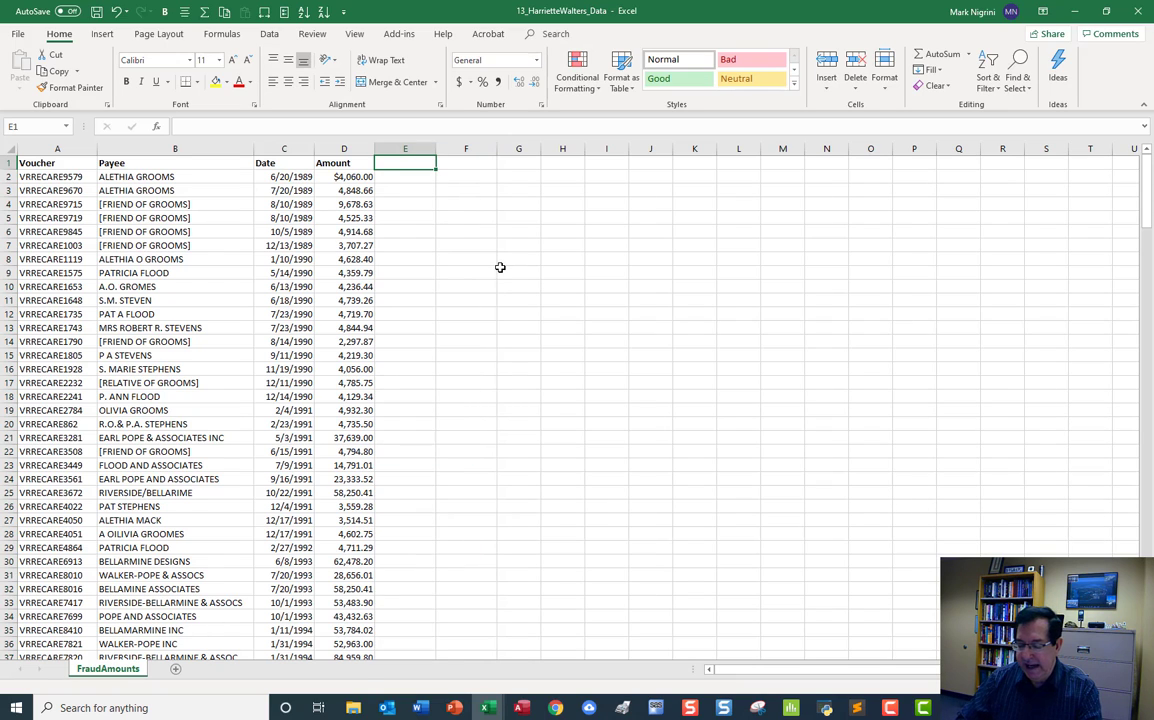
text(Round)
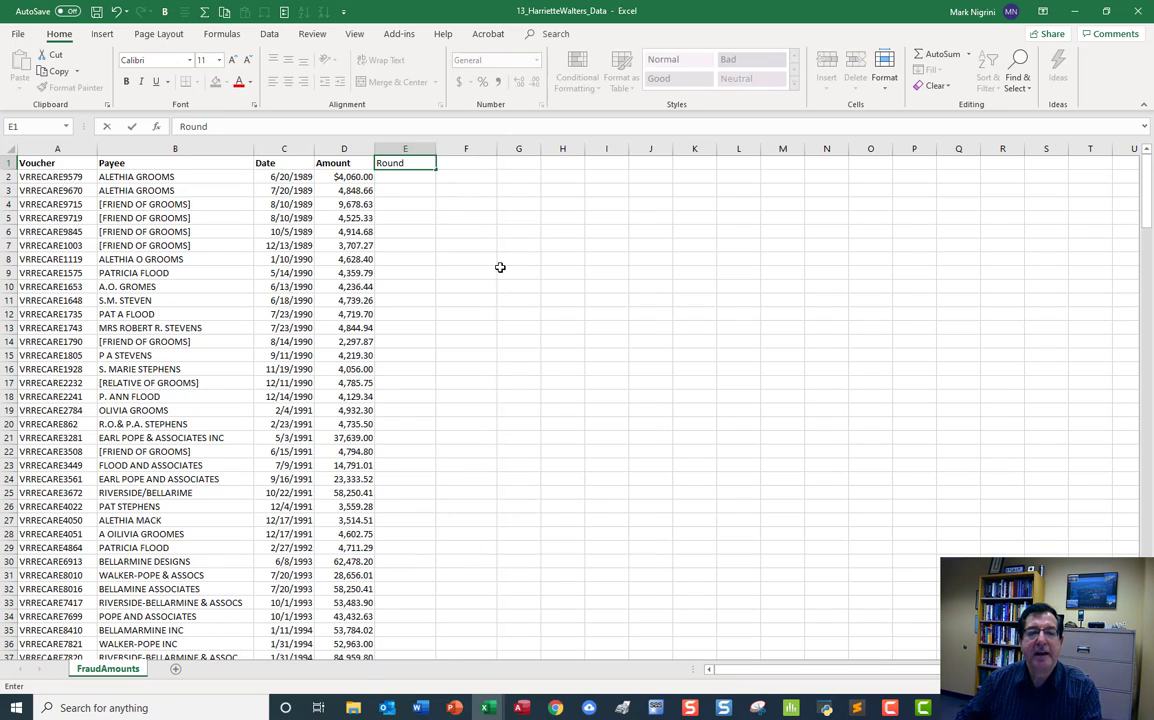
key(Return)
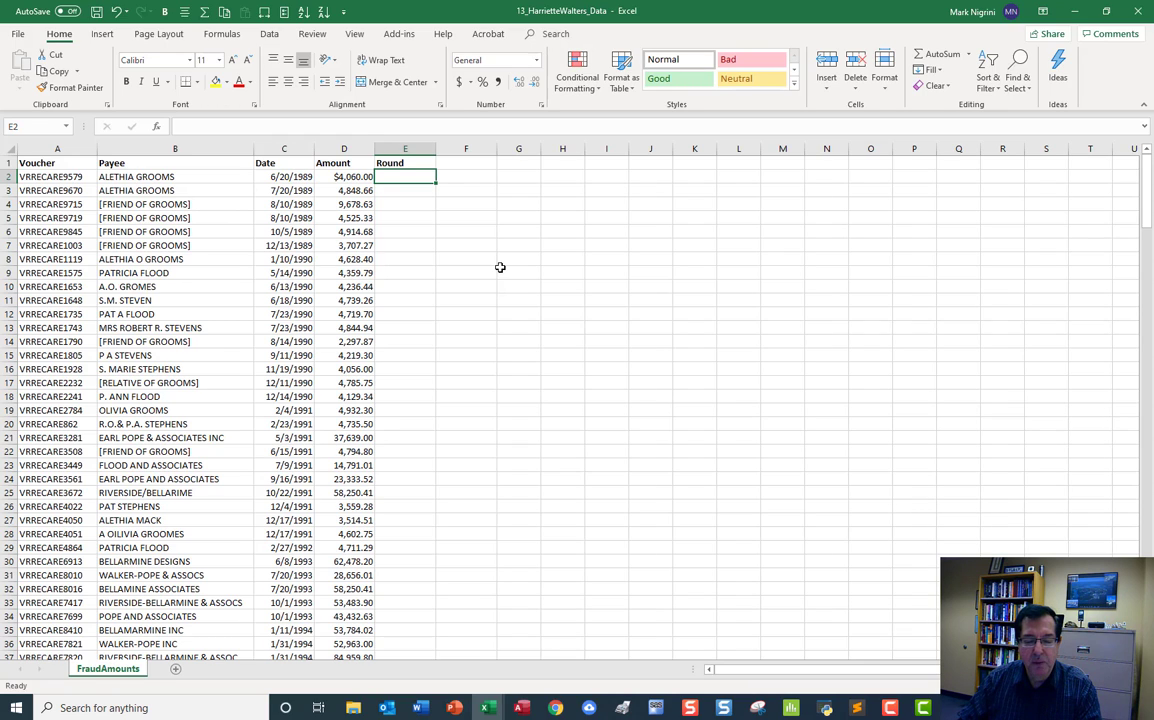
- Enter =MOD(D2,1000) in E2, giving a $60.00 remainder for the $4,060.00 amount
text(=)
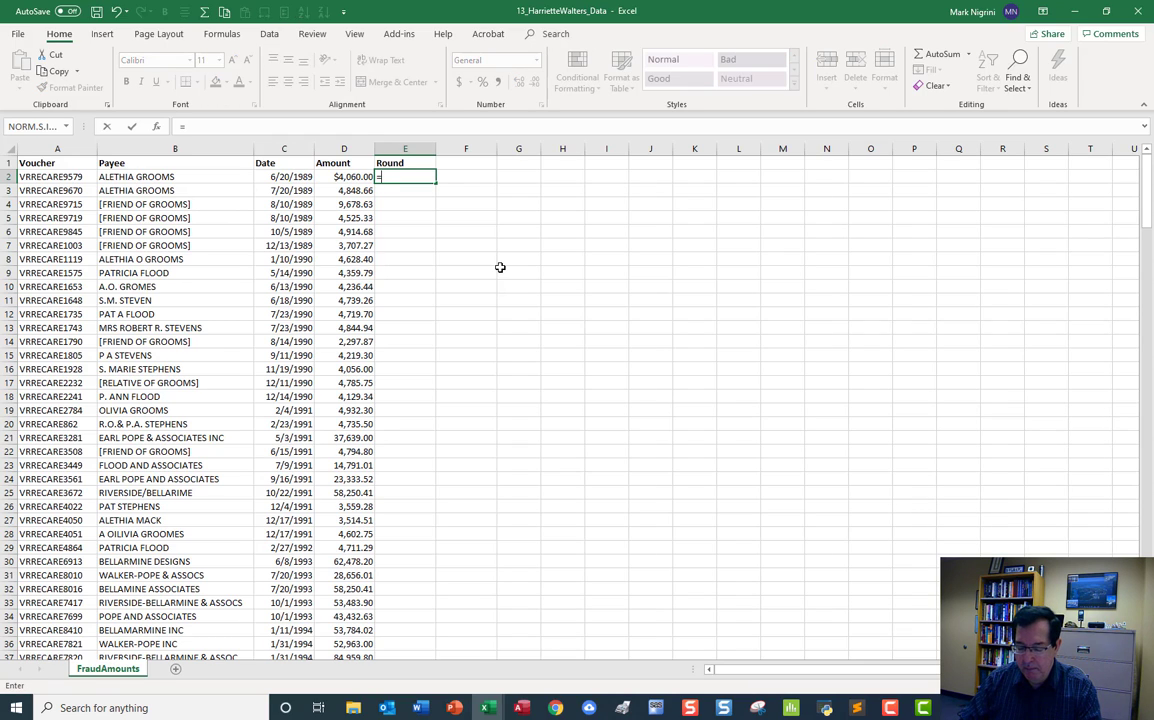
text(MOD()
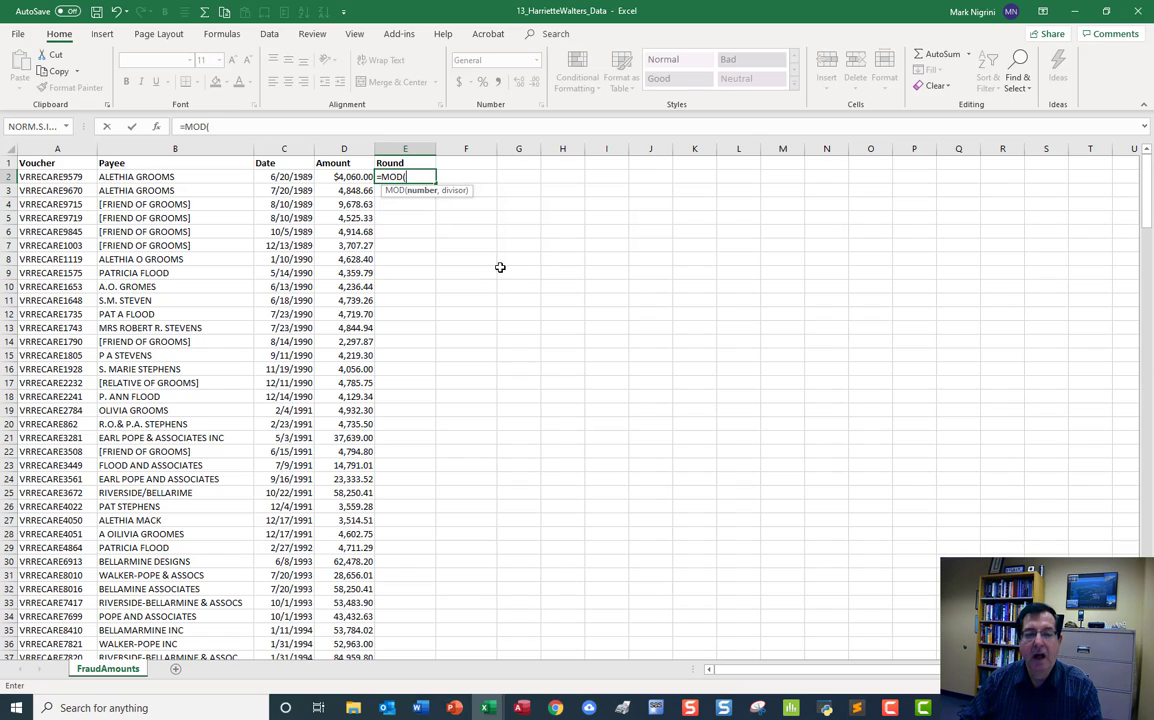
click(355, 177)
text(,1000)
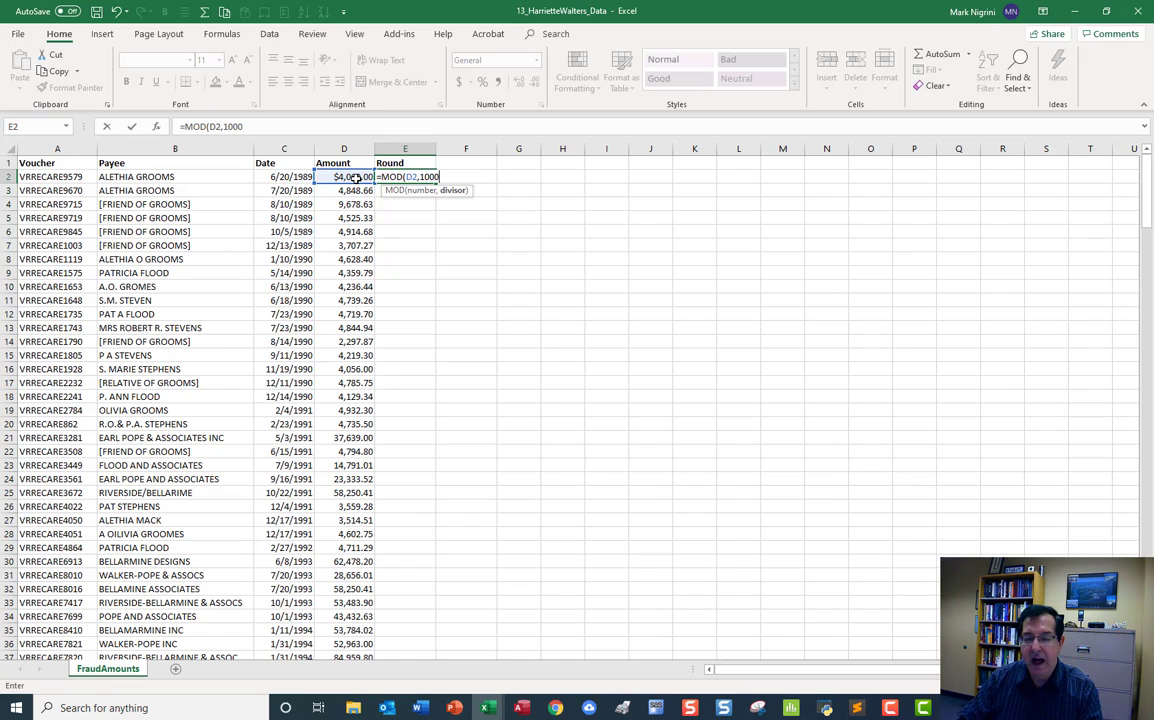
text(0))
key(Return)
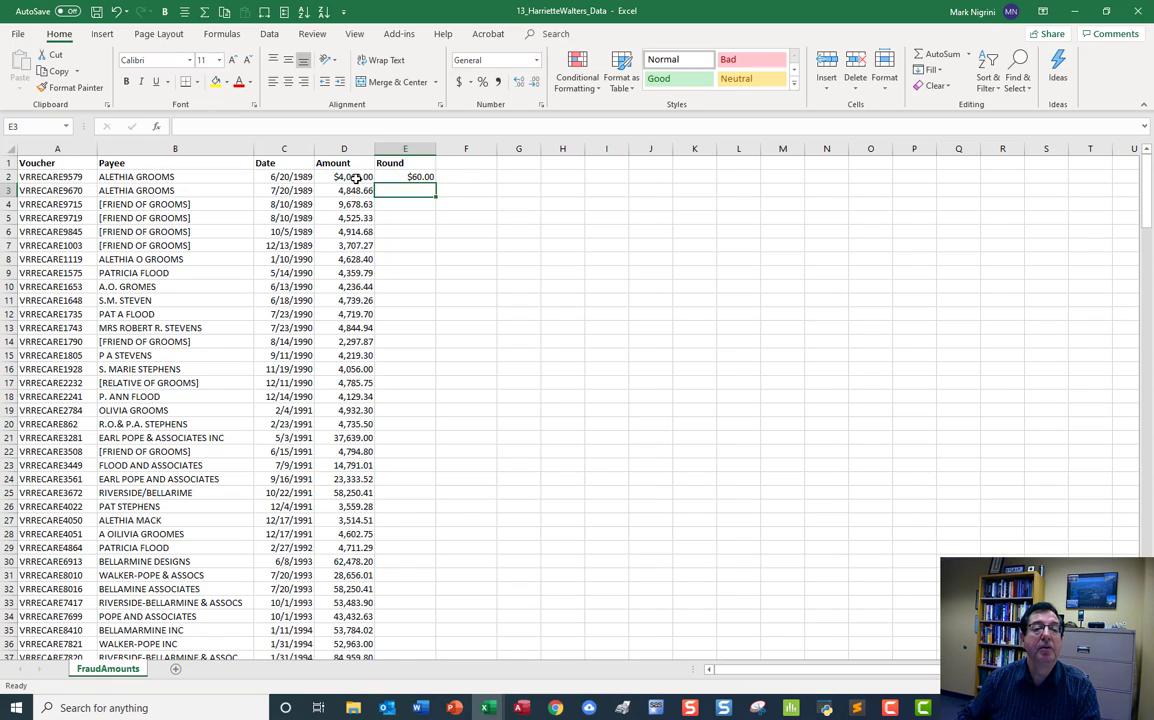
click(418, 177)
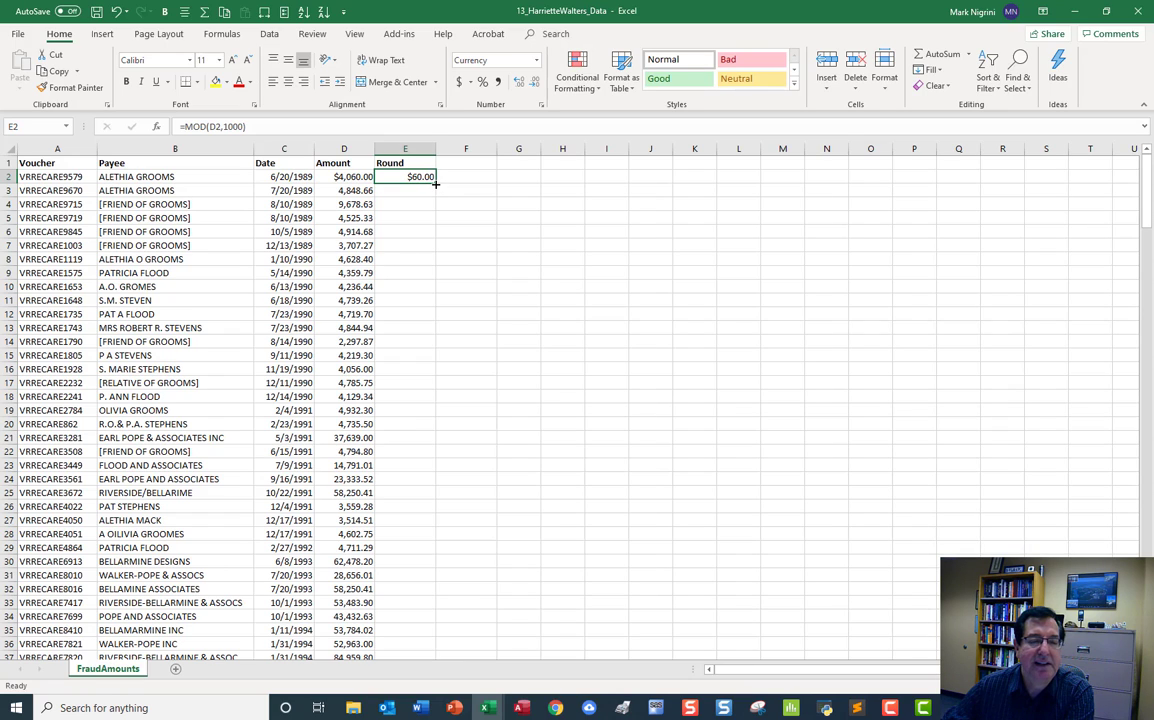
- Fill the MOD formula down column E and check row 118's 126,000.00 shows $0.00
double_click(435, 183)
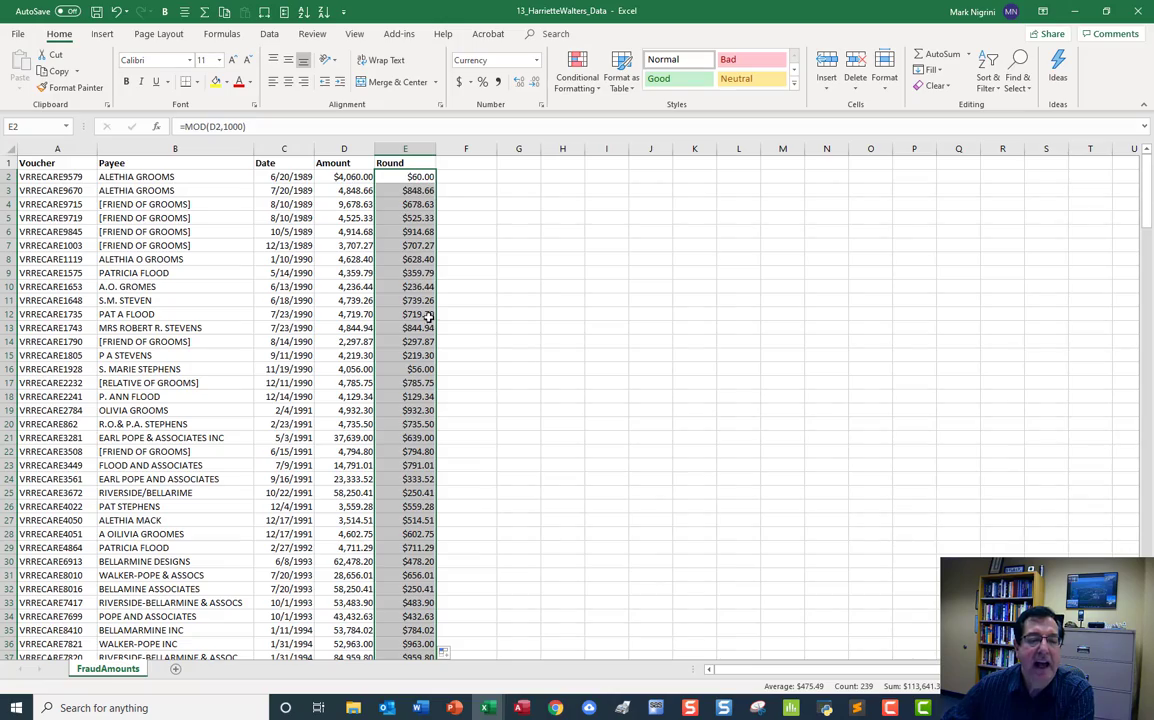
scroll(428, 316, down, 12)
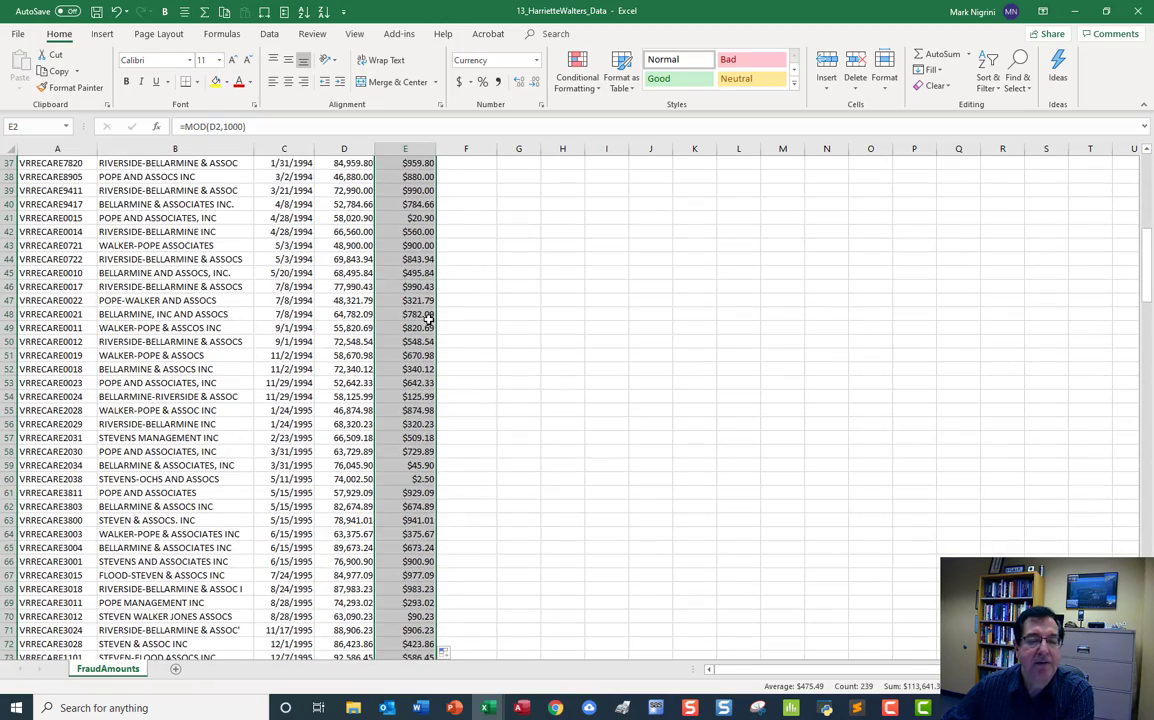
scroll(428, 316, down, 10)
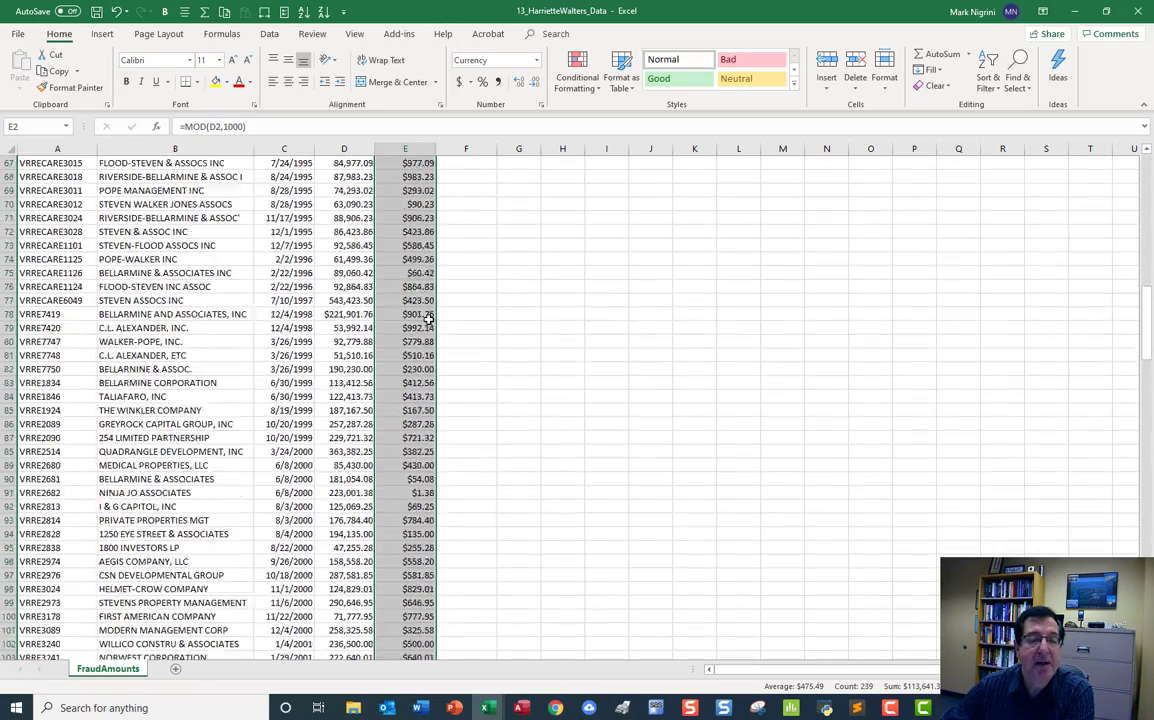
scroll(428, 316, down, 8)
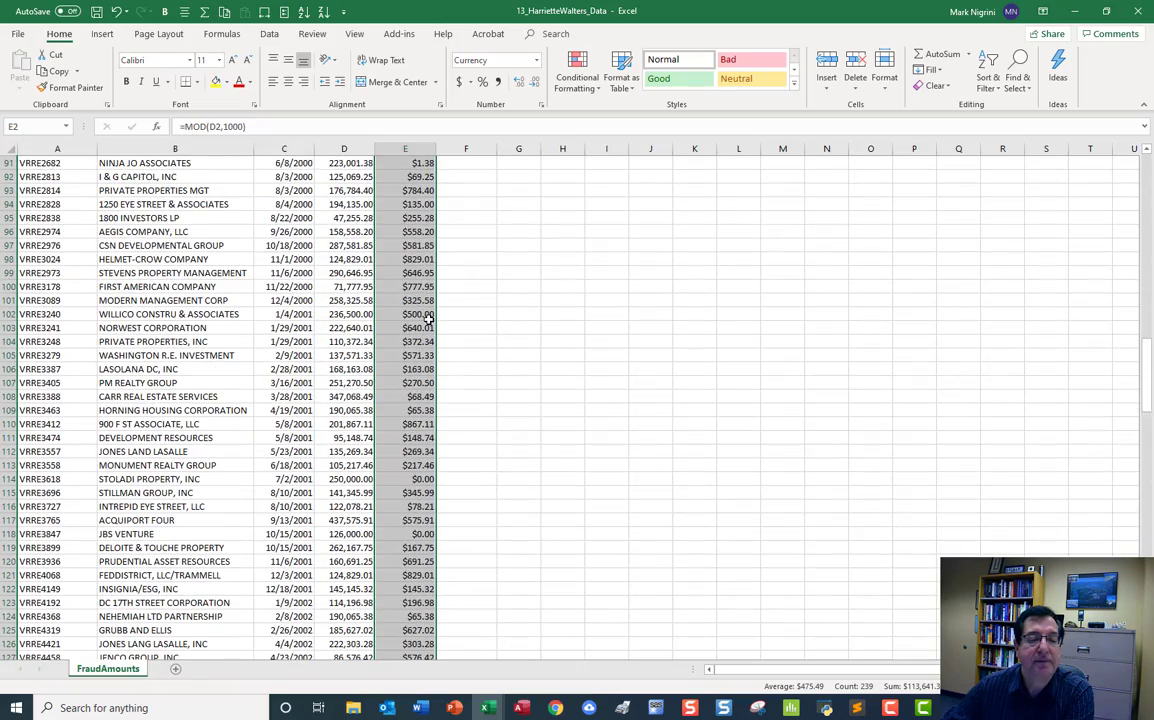
scroll(428, 316, down, 4)
scroll(428, 316, down, 1)
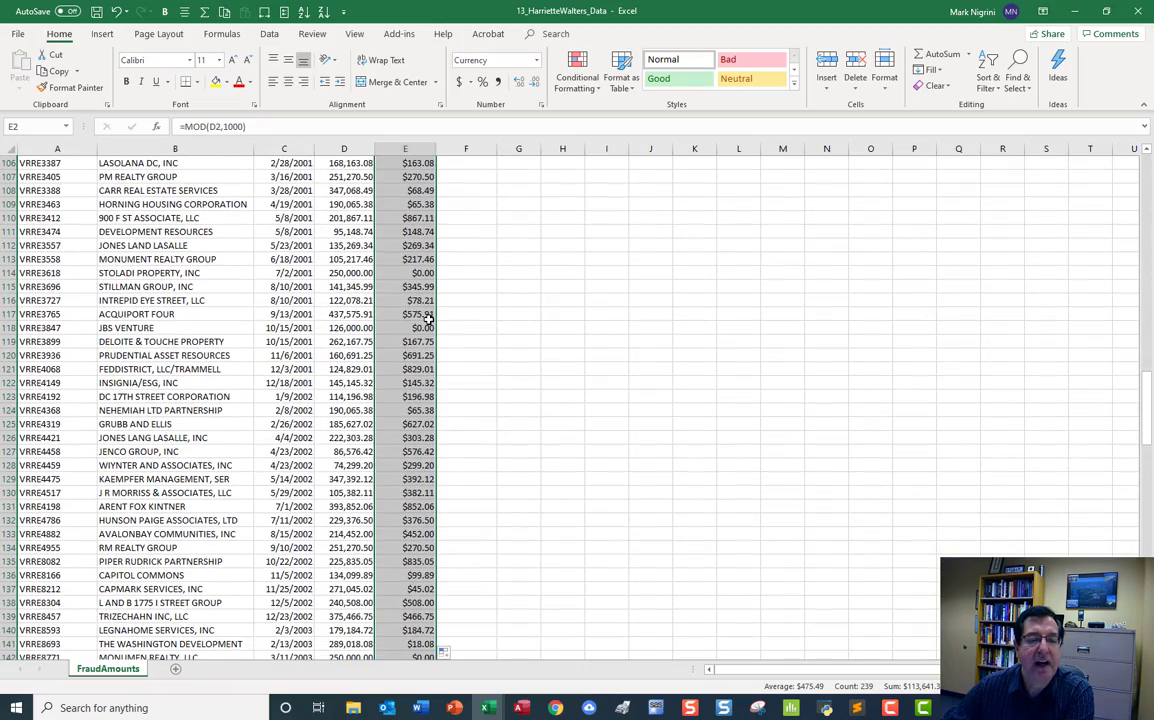
click(346, 327)
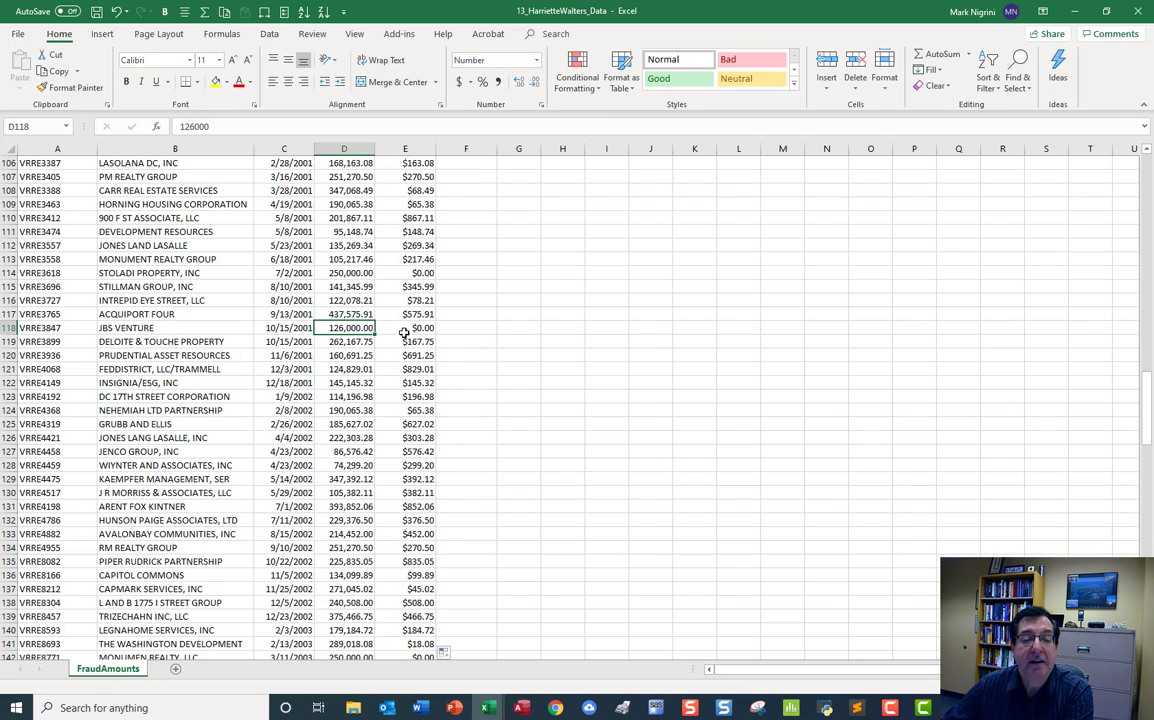
click(400, 327)
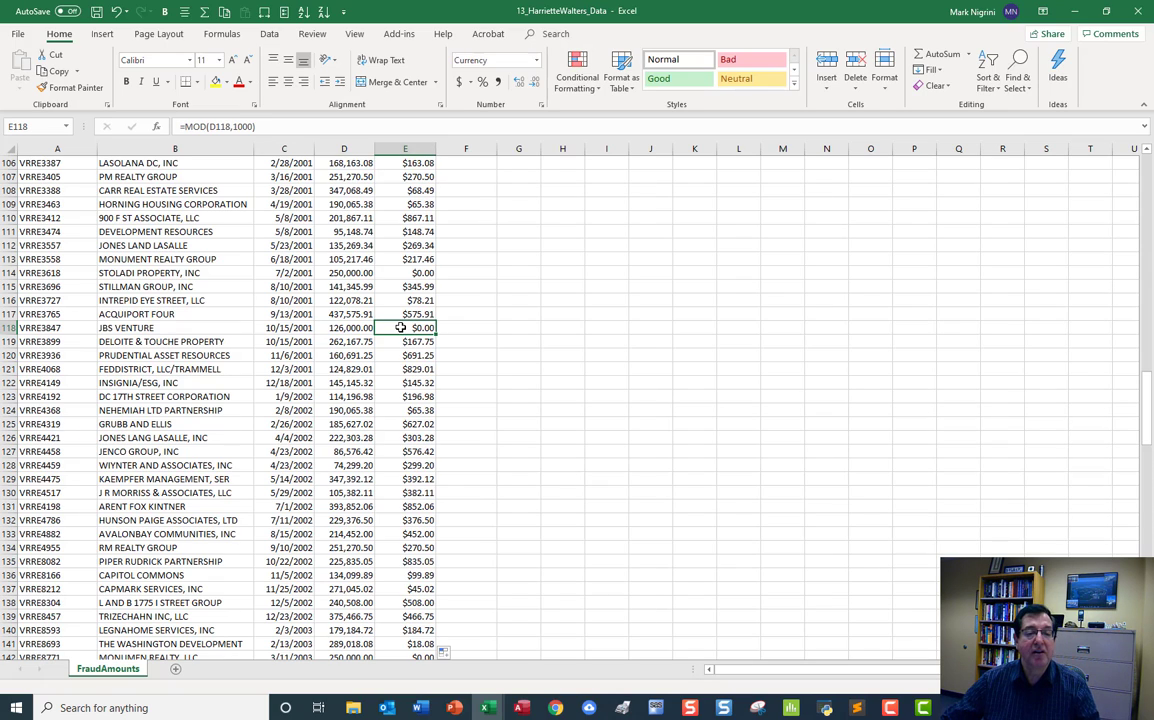
- Return to E2 and start editing its formula in the formula bar
scroll(399, 327, up, 3)
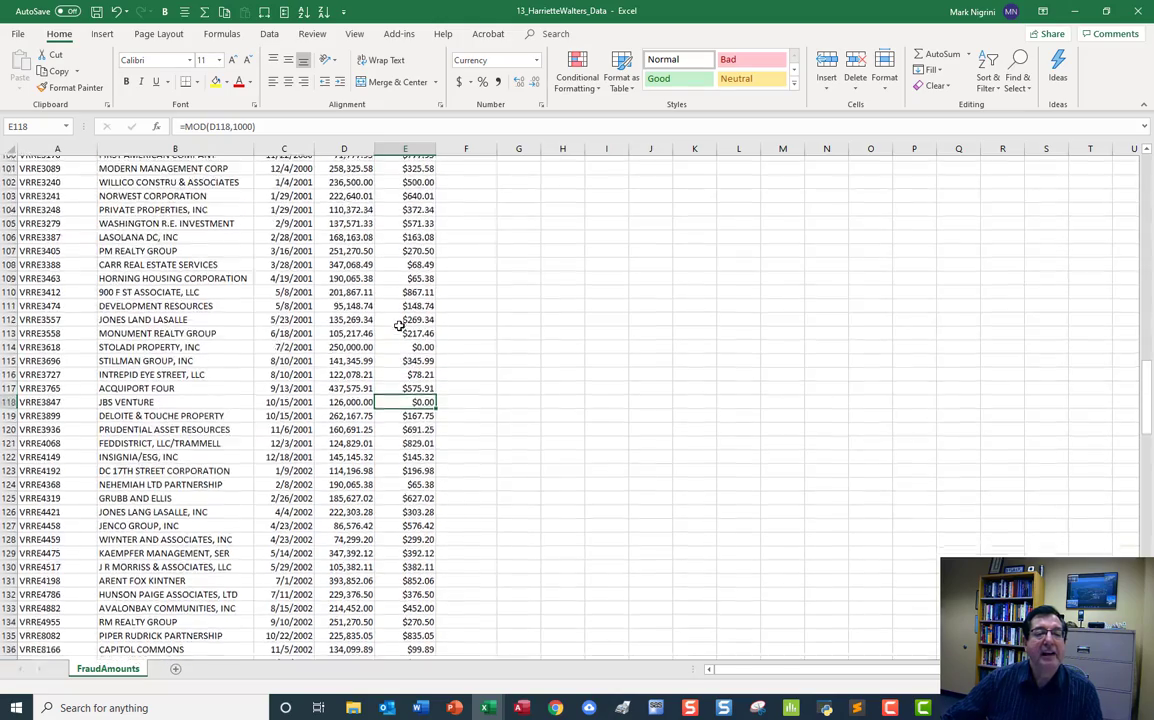
scroll(399, 327, up, 4)
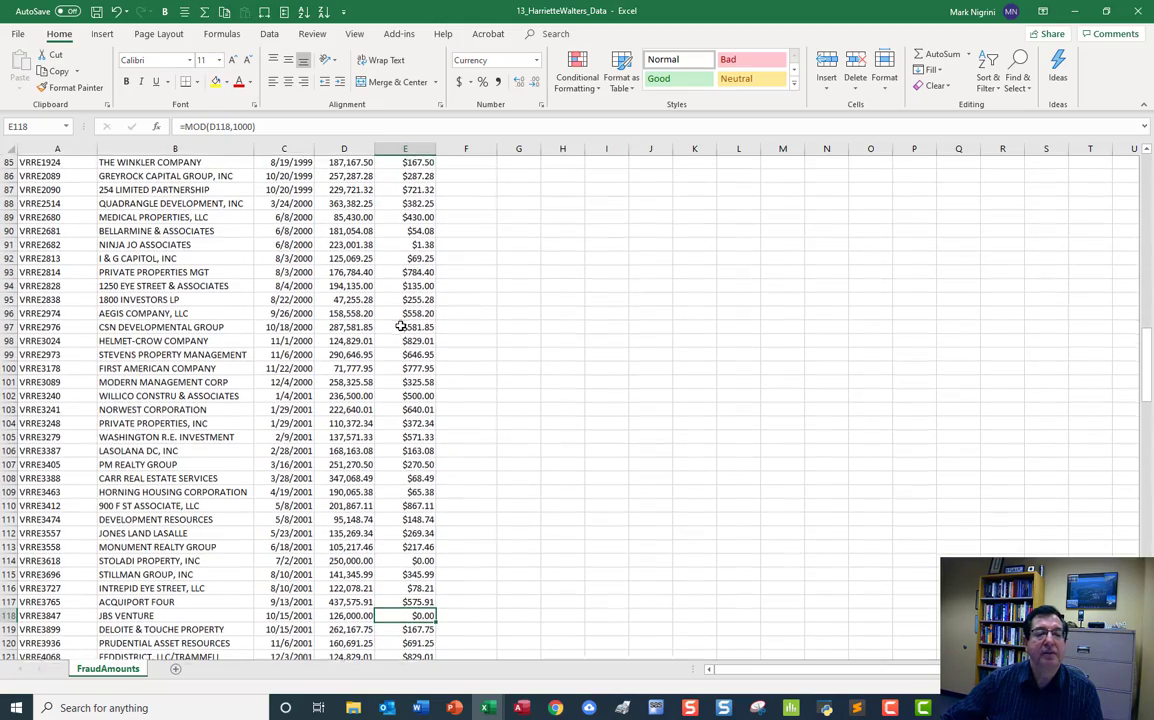
scroll(572, 304, up, 20)
click(407, 176)
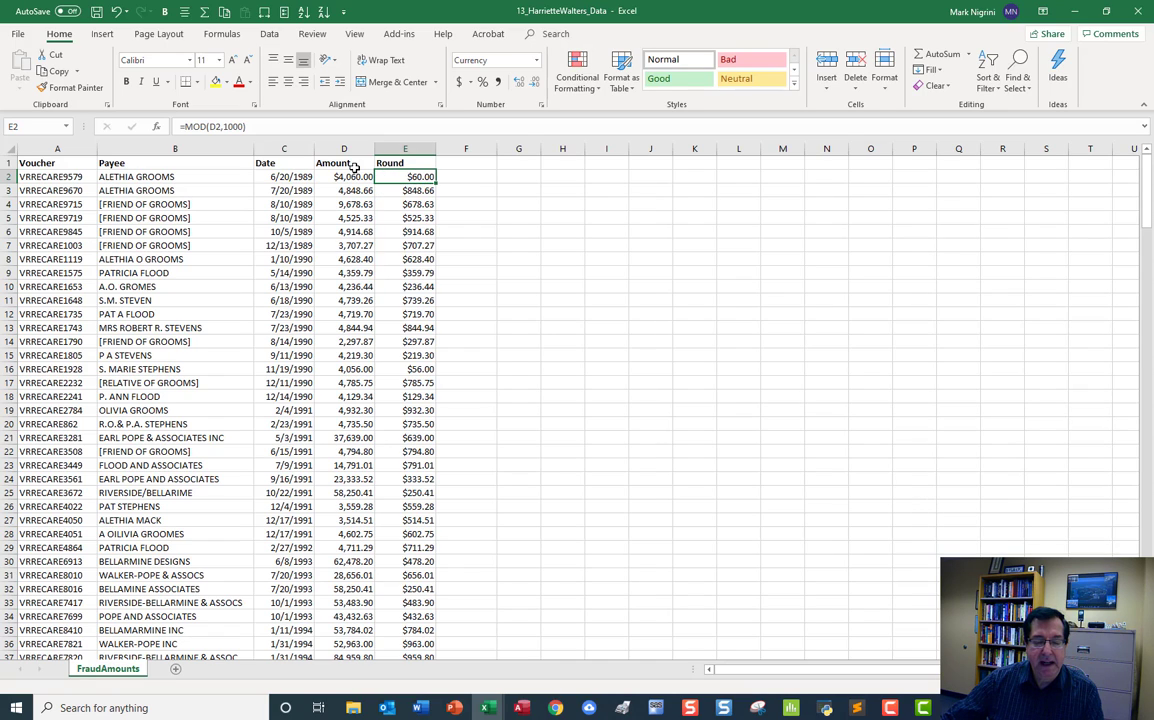
click(186, 127)
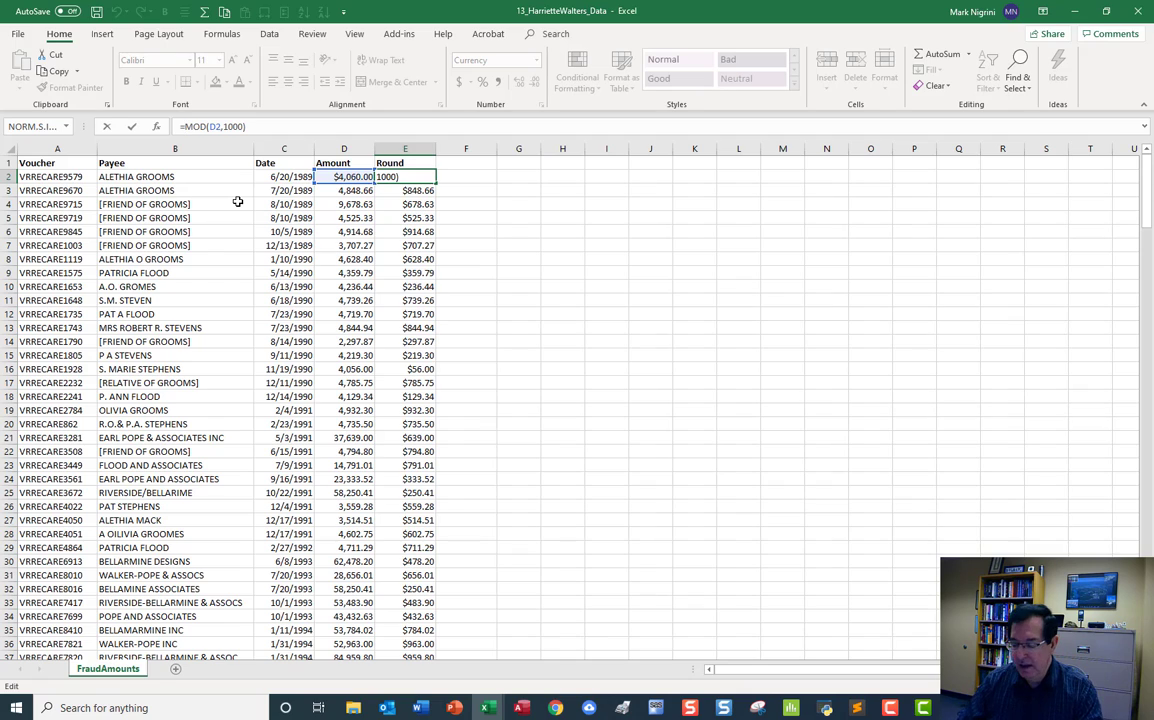
- Change E2 to =IF(MOD(D2,1000)=0,1,0) and fill it down the Round column
text(IF)
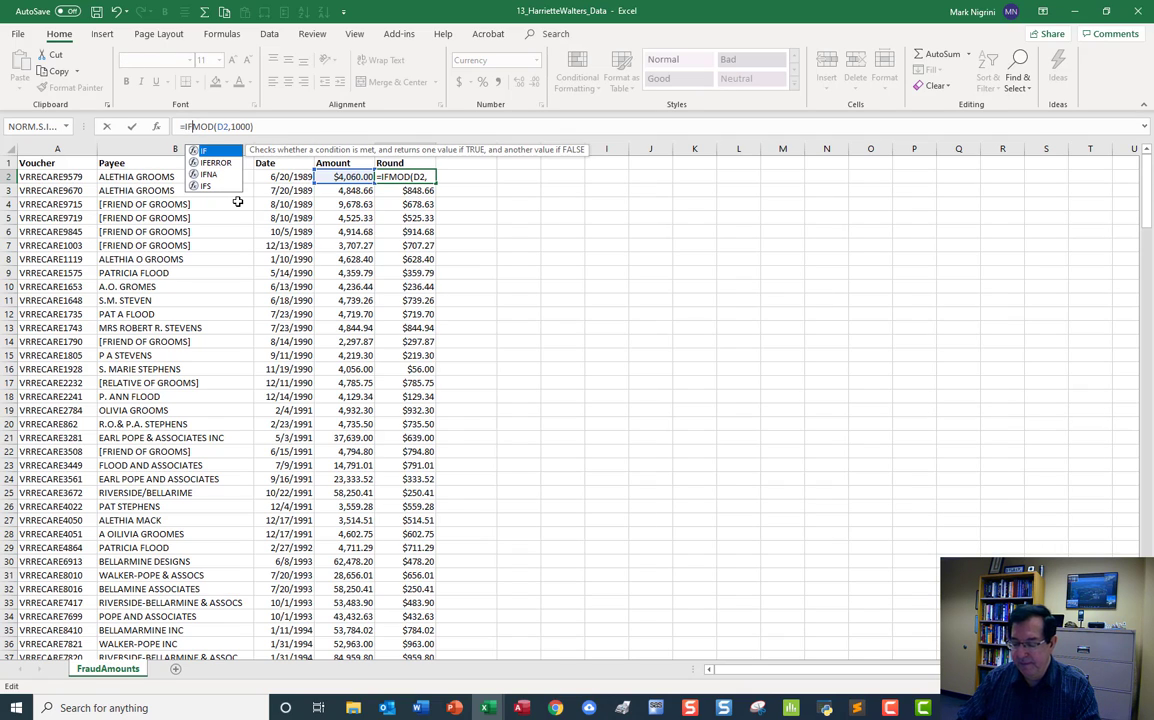
text(()
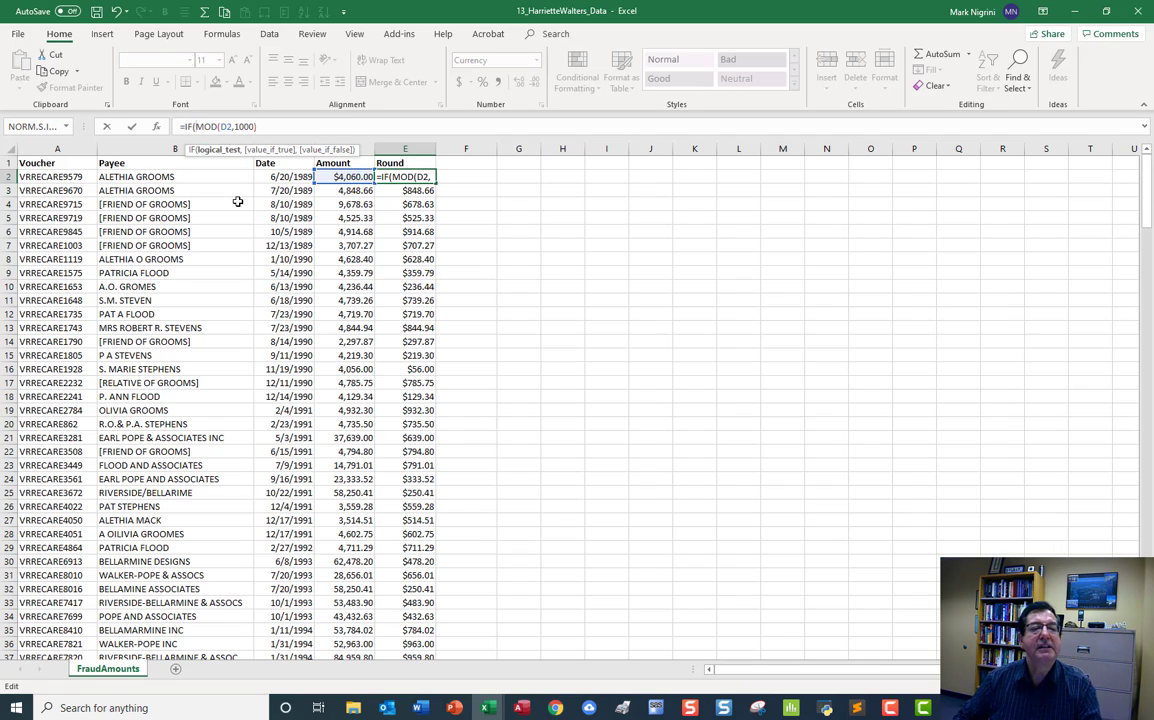
key(End)
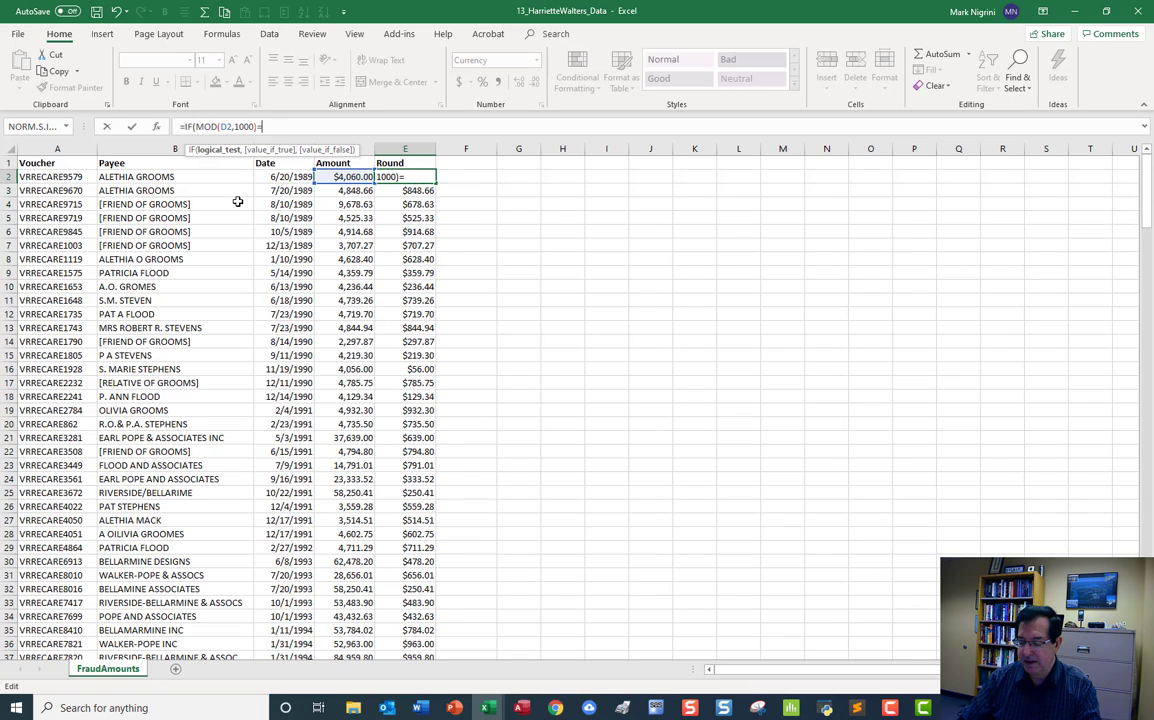
text(=0,)
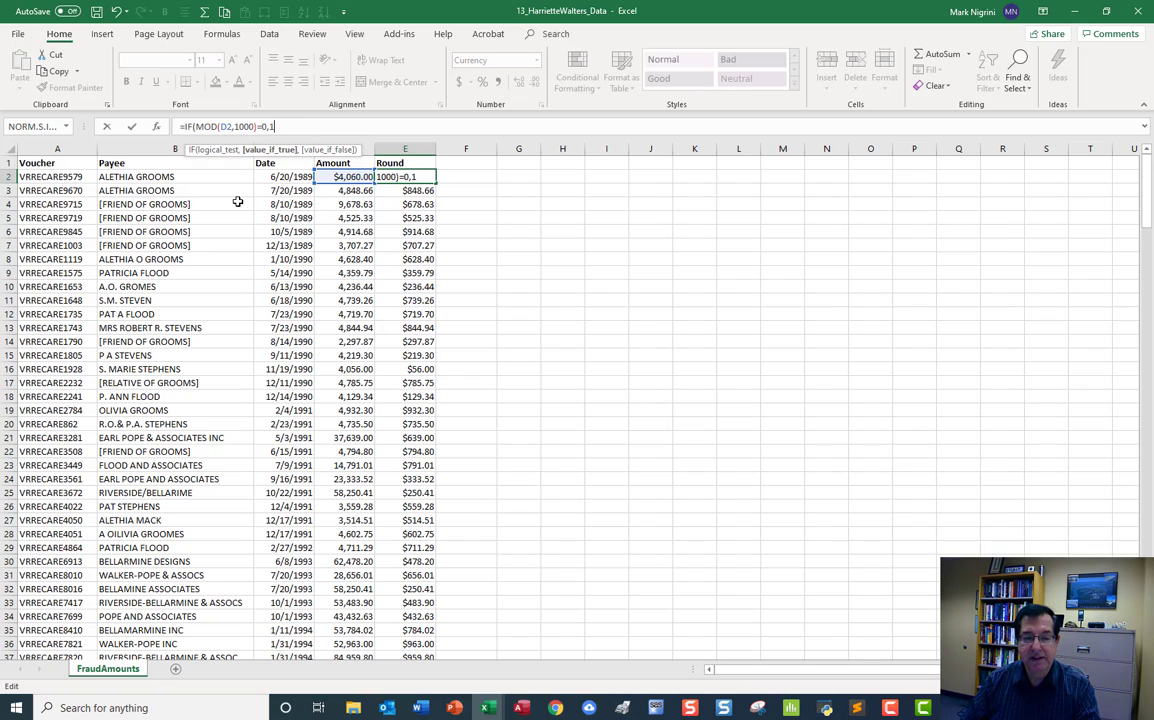
text(1,0))
key(Return)
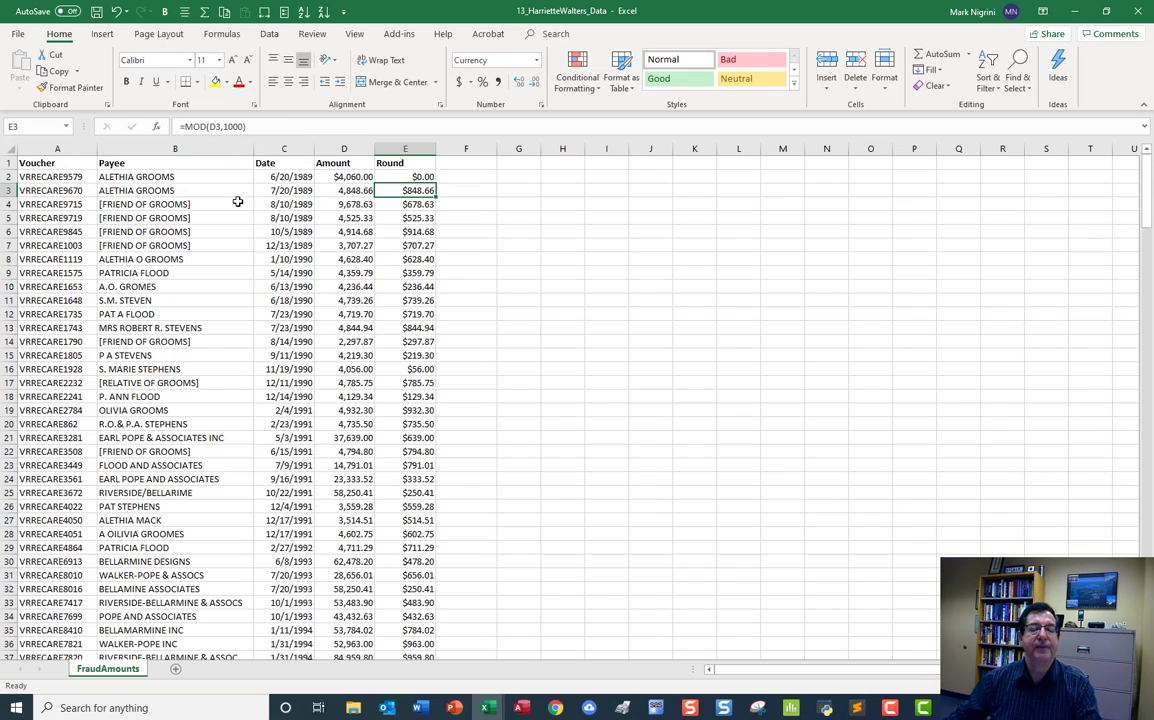
key(Up)
double_click(436, 183)
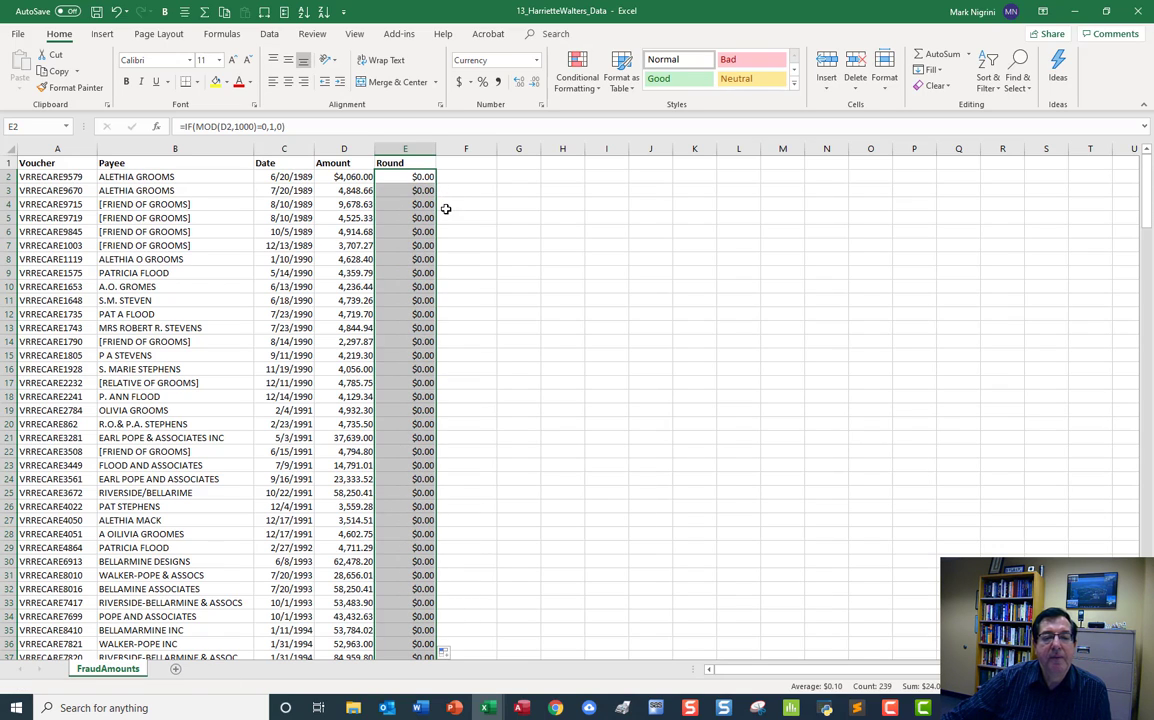
- Format the Round column as Number with 0 decimal places
right_click(410, 191)
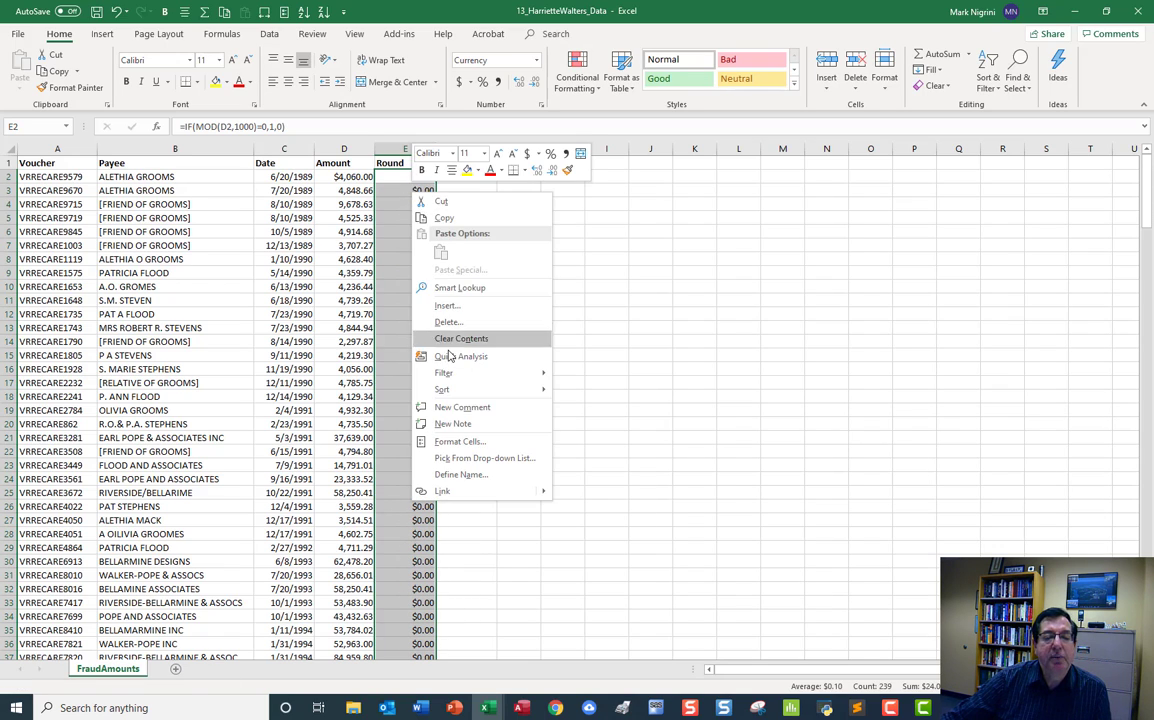
click(466, 441)
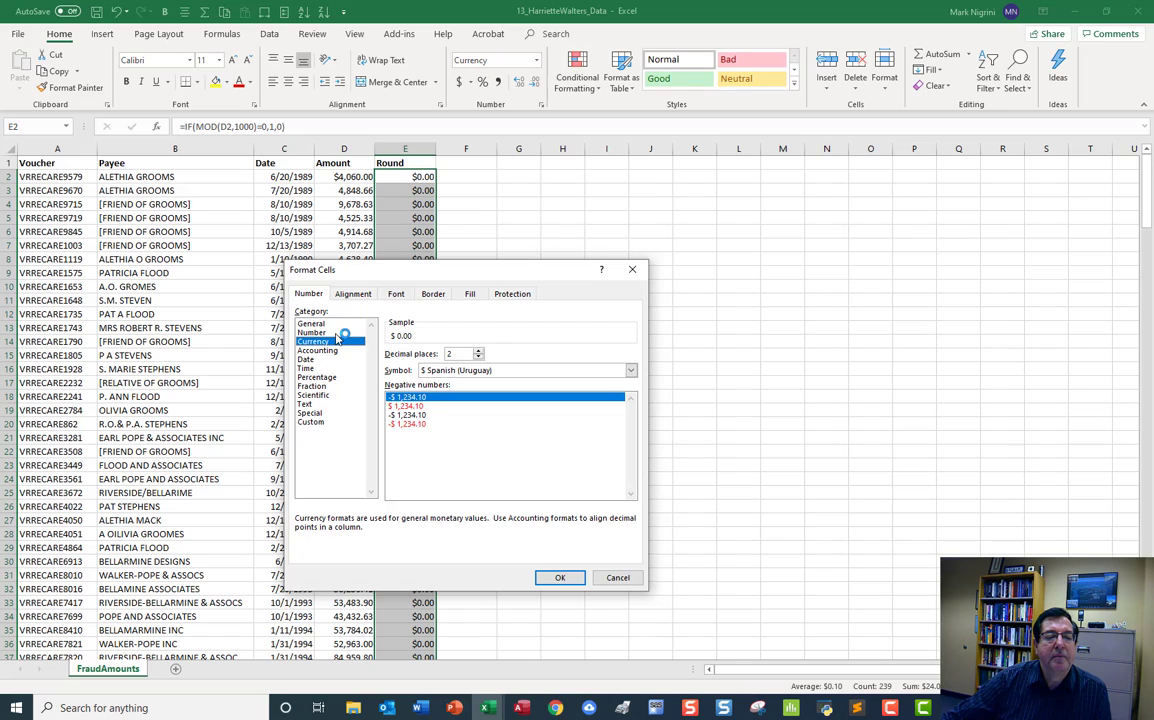
click(336, 333)
click(479, 357)
click(479, 357)
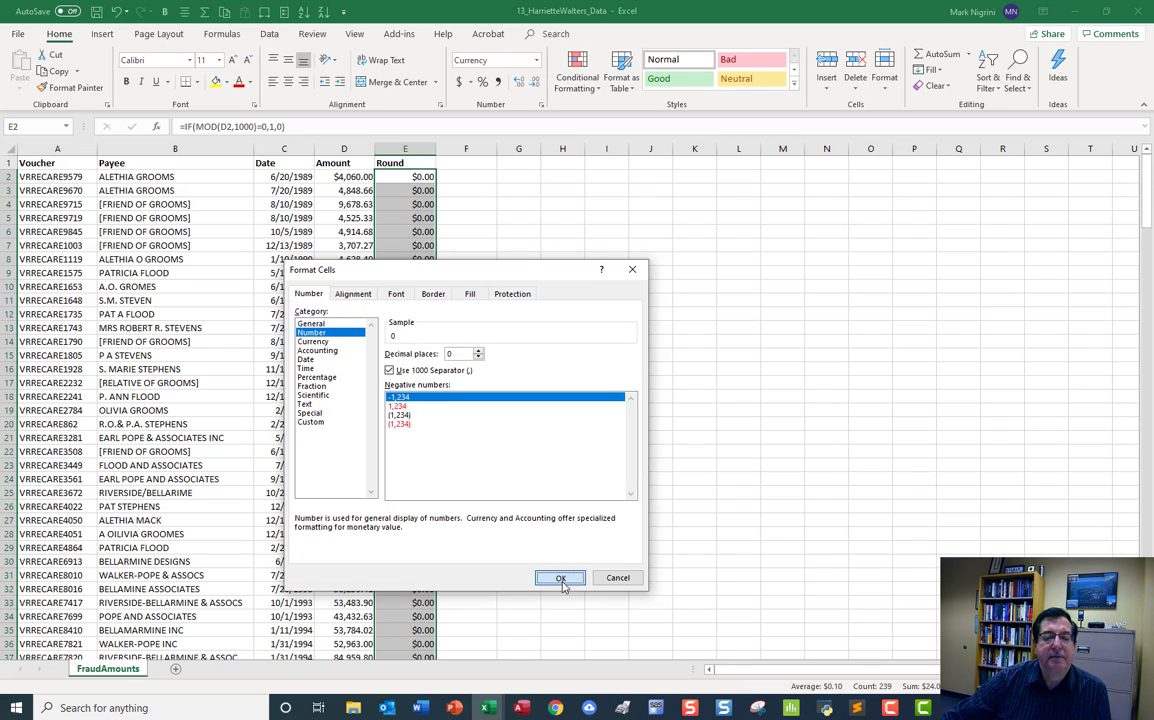
click(561, 579)
scroll(422, 365, down, 15)
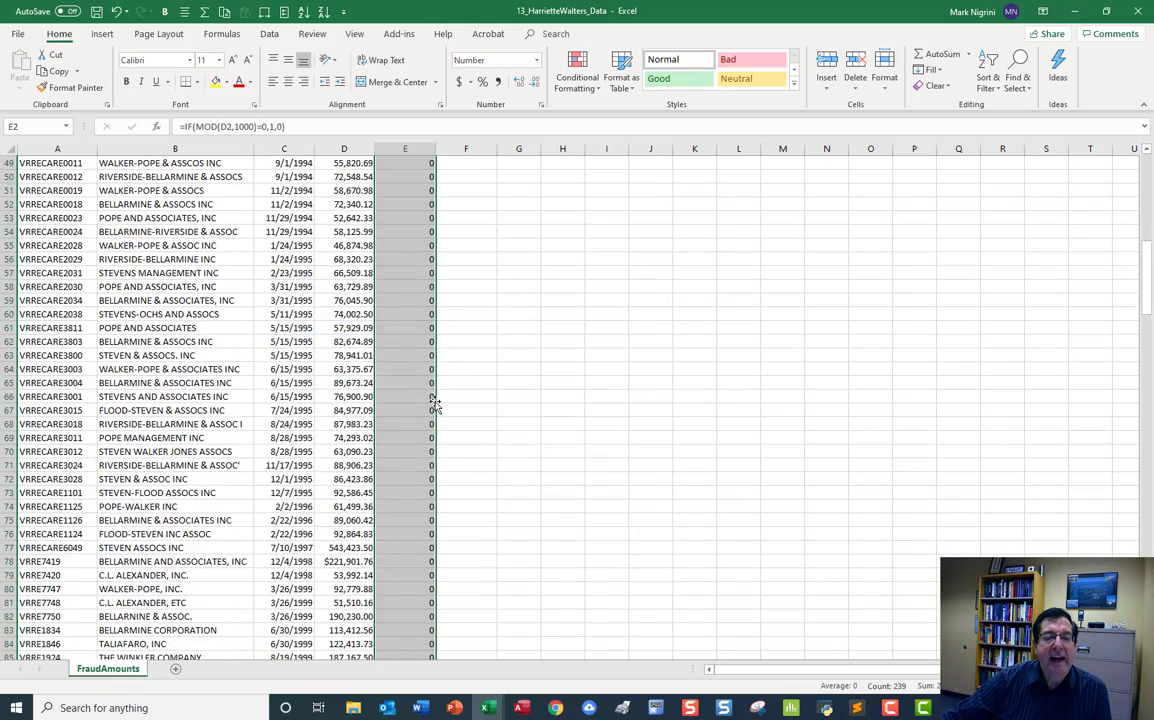
scroll(433, 403, down, 20)
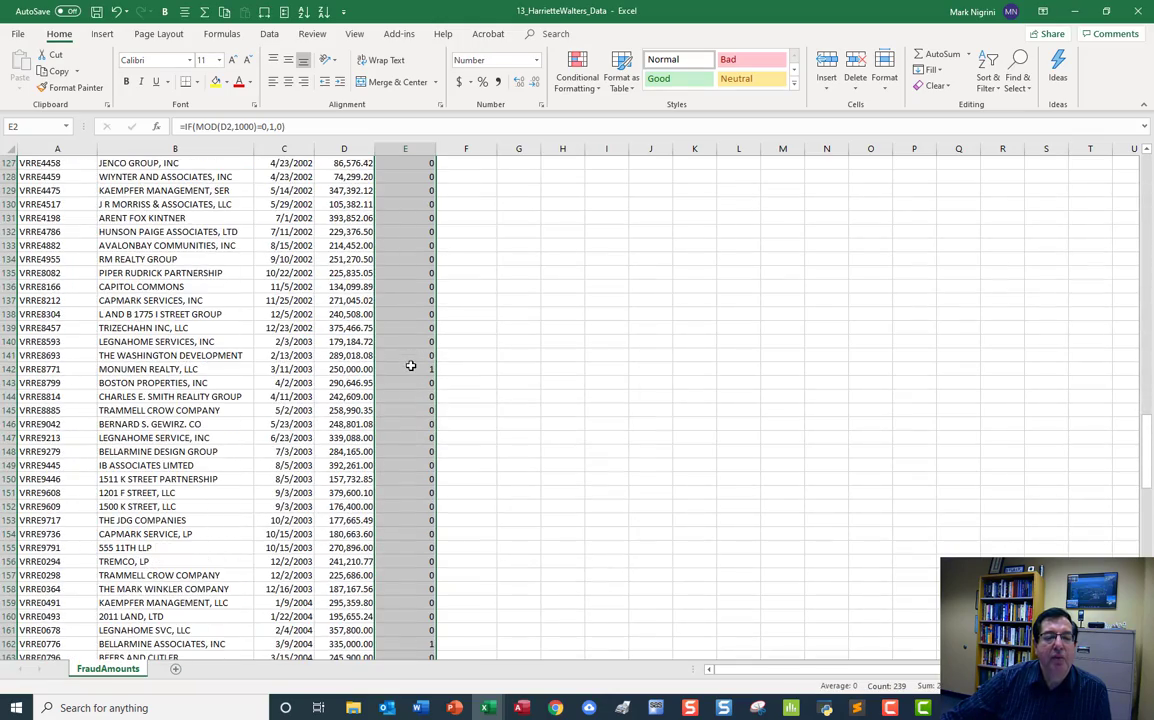
drag(340, 369, 378, 369)
scroll(440, 455, down, 17)
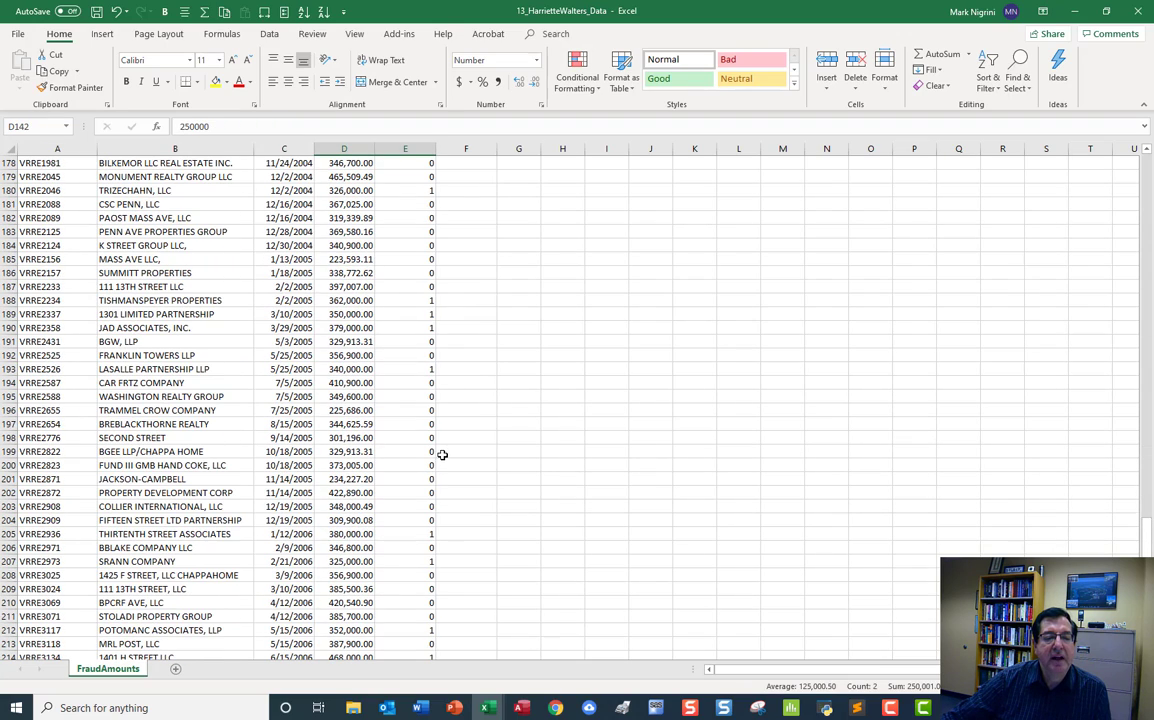
drag(348, 298, 404, 313)
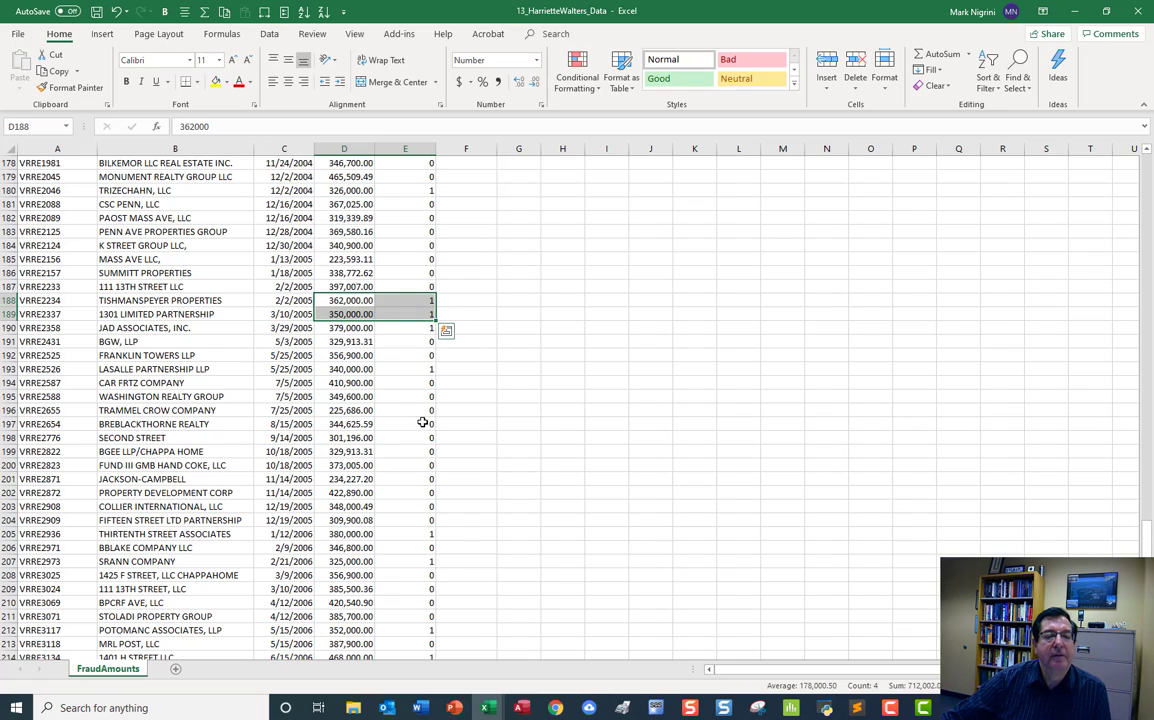
click(415, 300)
click(415, 315)
drag(1145, 530, 1145, 170)
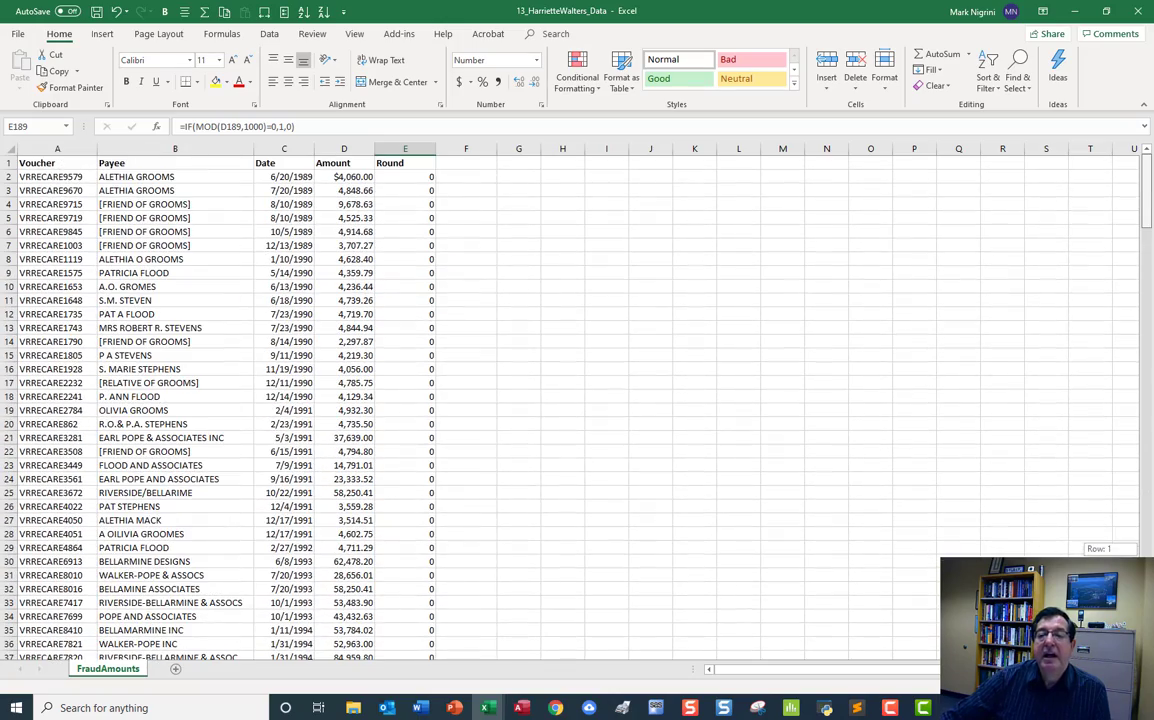
click(400, 176)
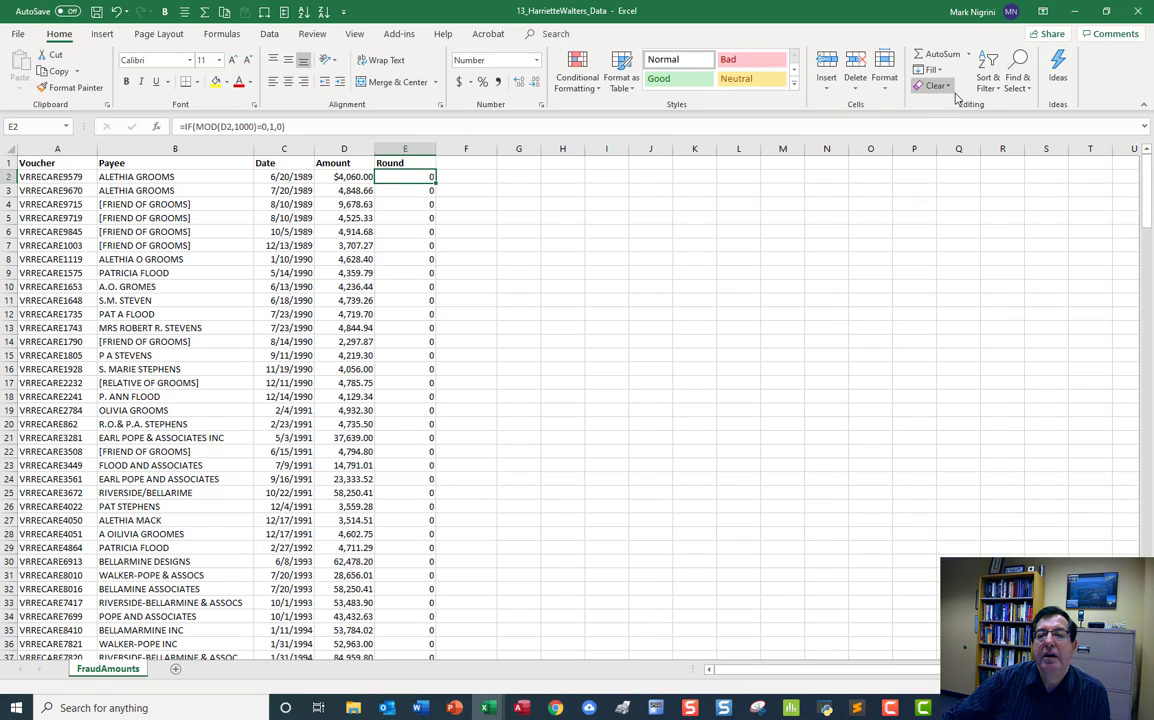
- Custom-sort by Round, then by Amount, both largest to smallest
click(986, 86)
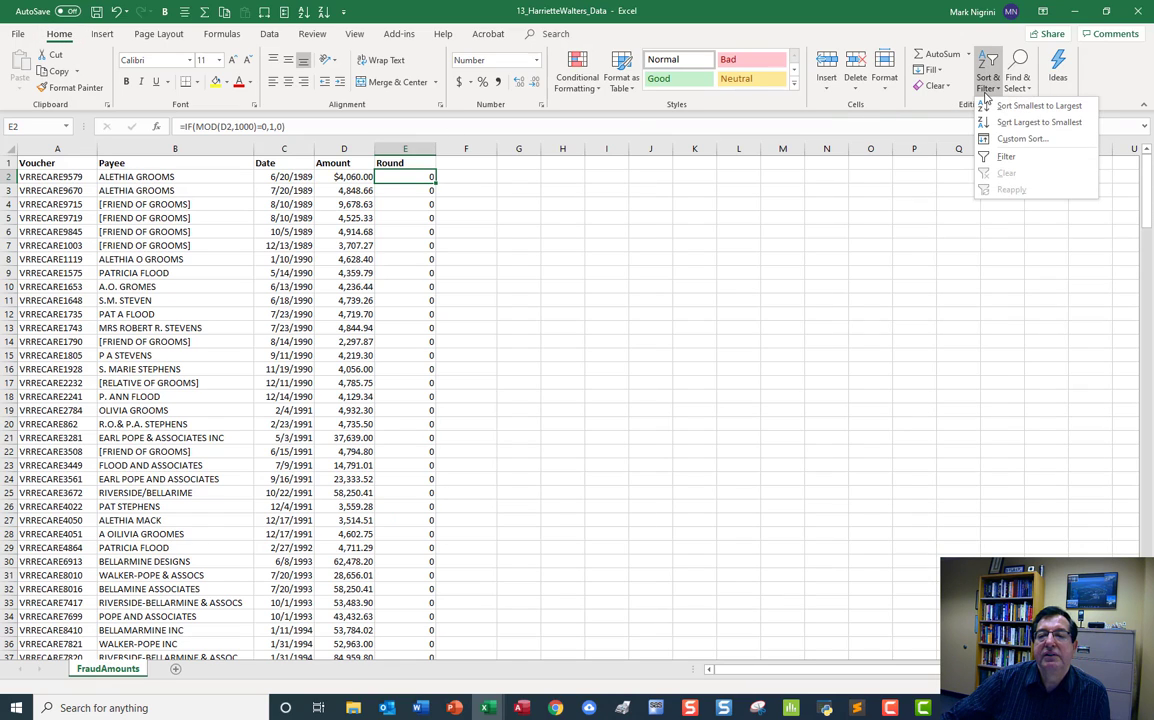
click(1023, 140)
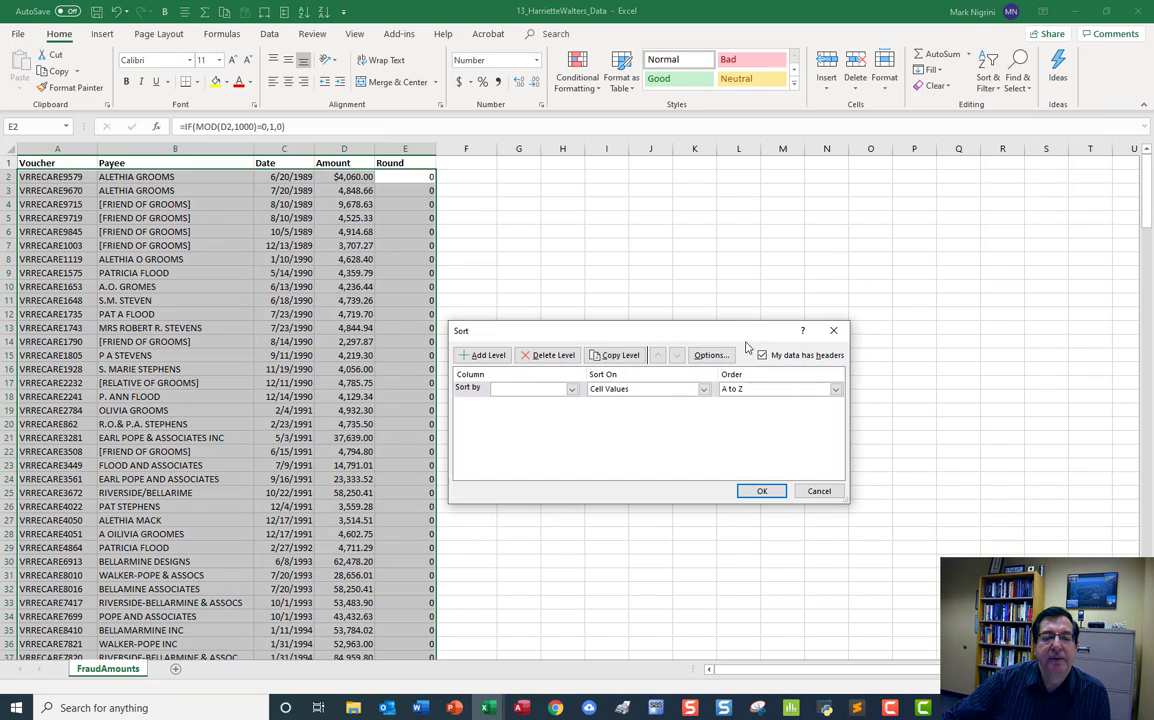
click(573, 391)
click(541, 439)
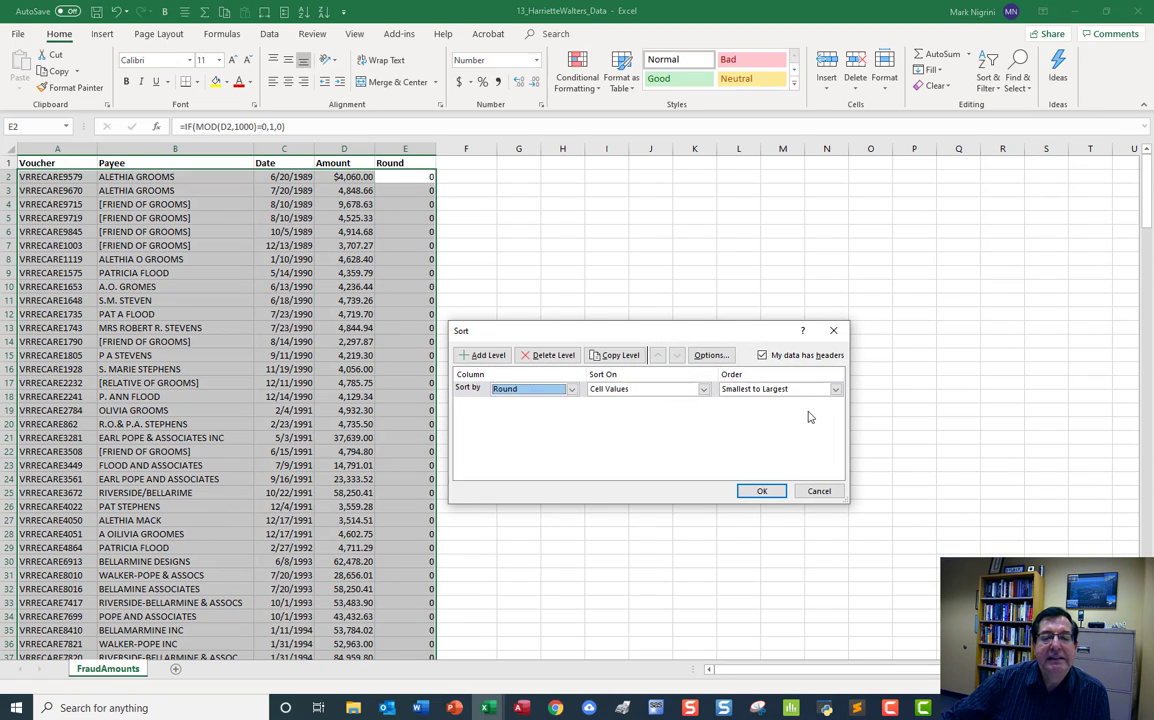
click(835, 389)
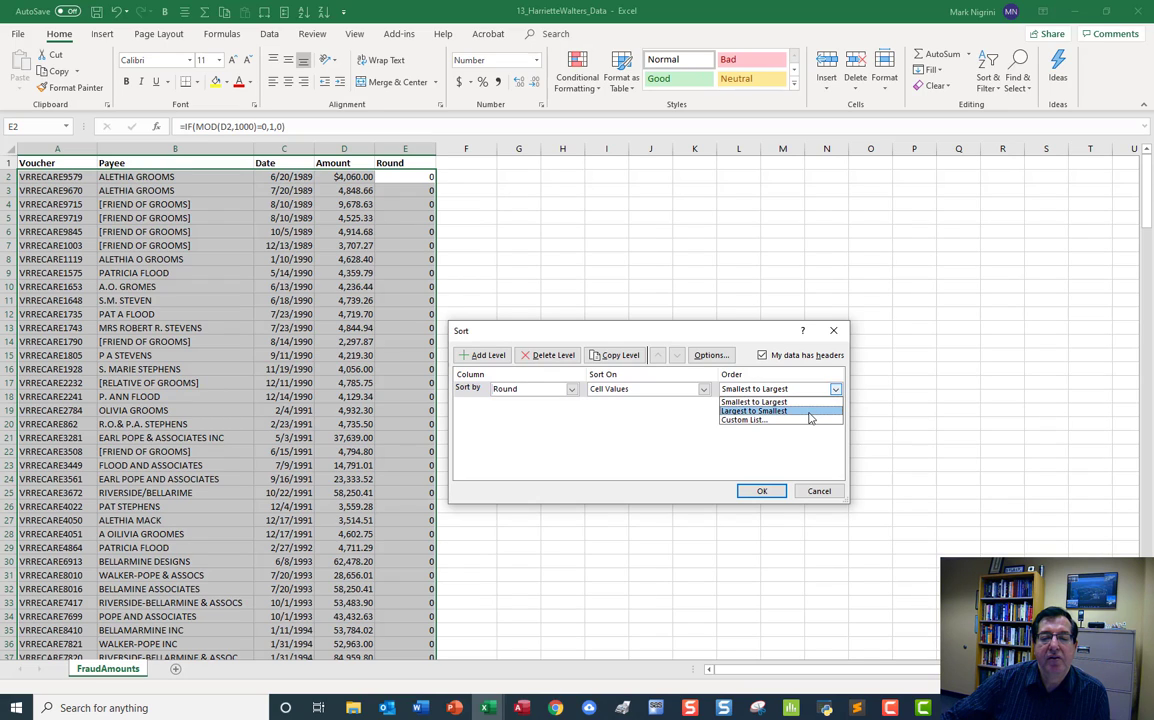
click(810, 412)
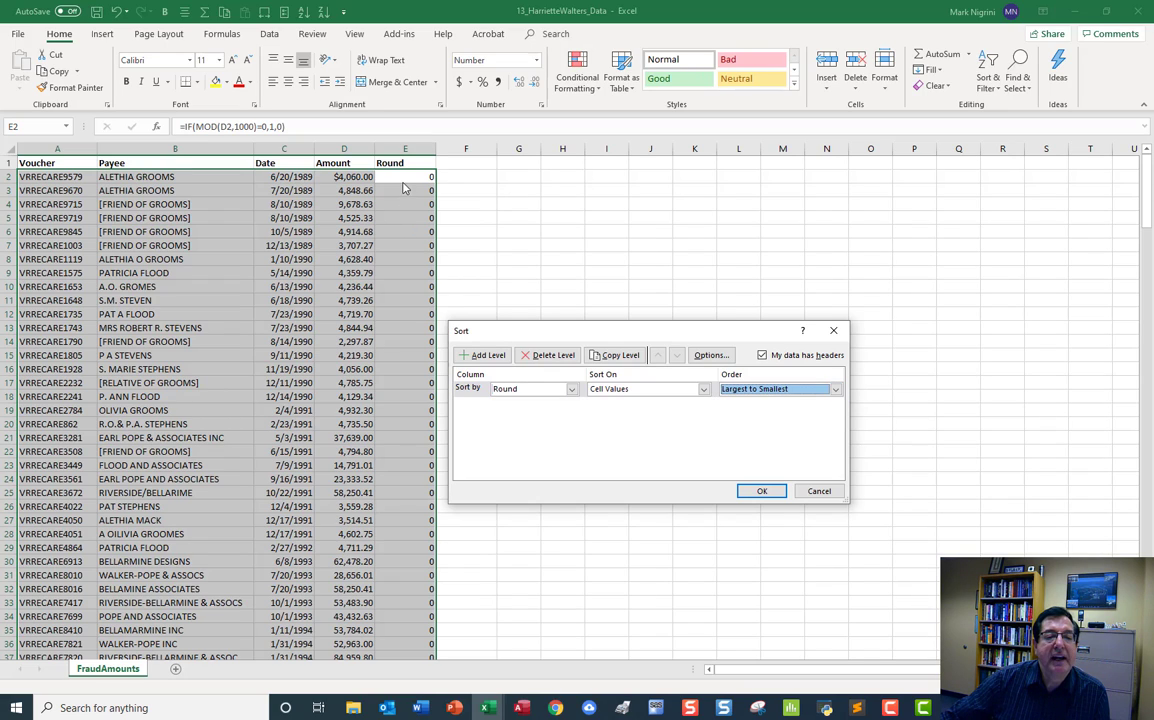
click(488, 358)
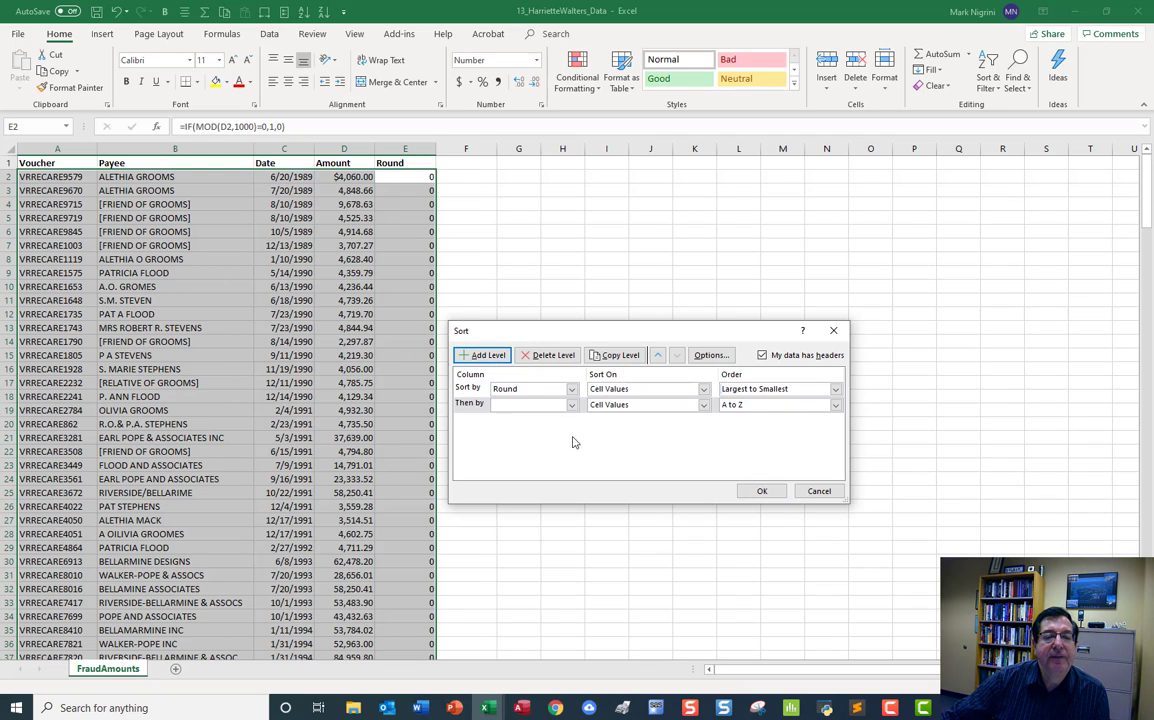
click(572, 405)
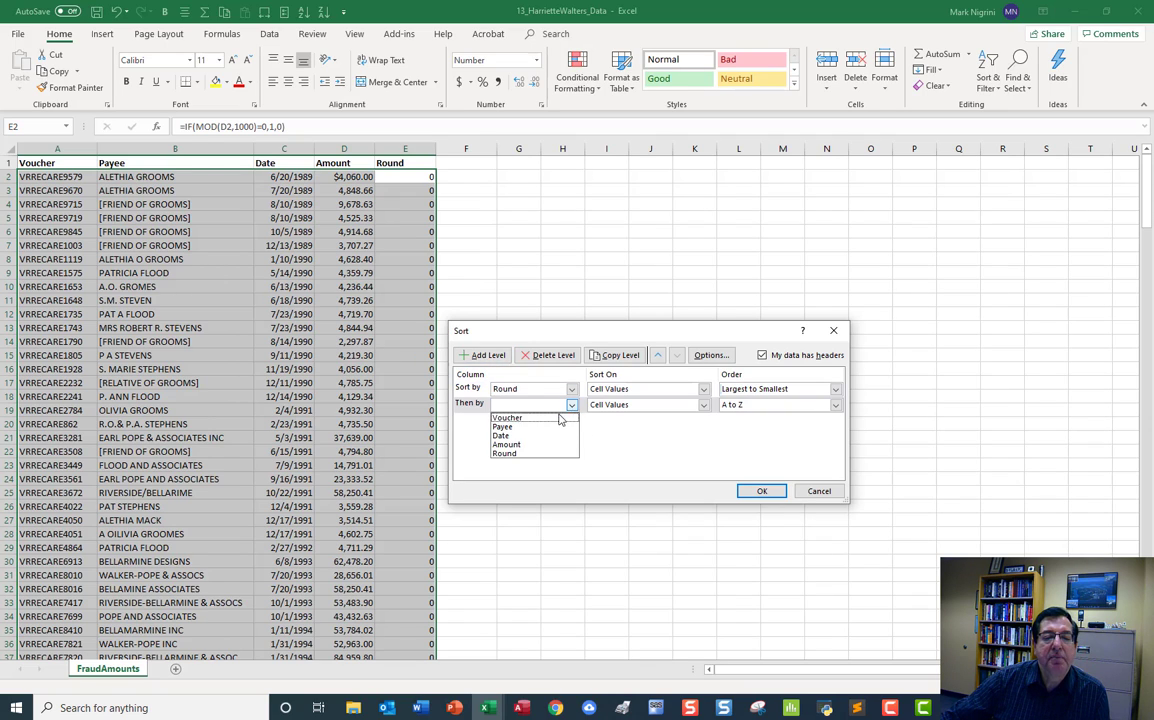
click(510, 447)
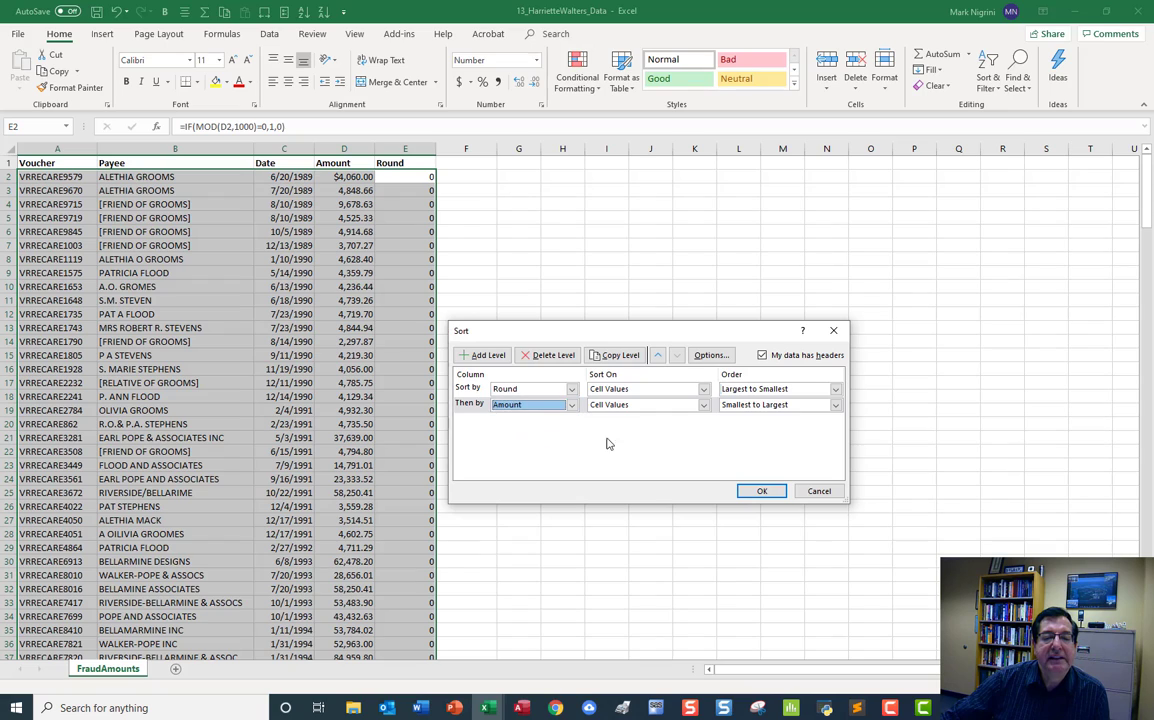
click(835, 405)
click(765, 425)
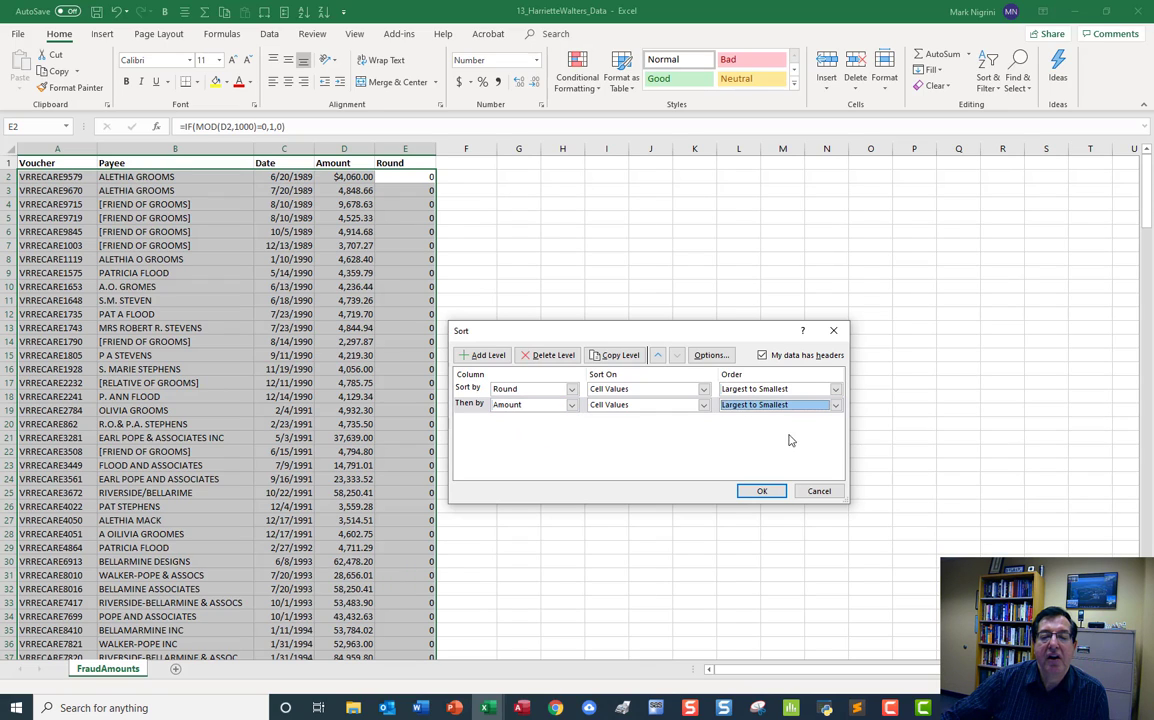
click(764, 491)
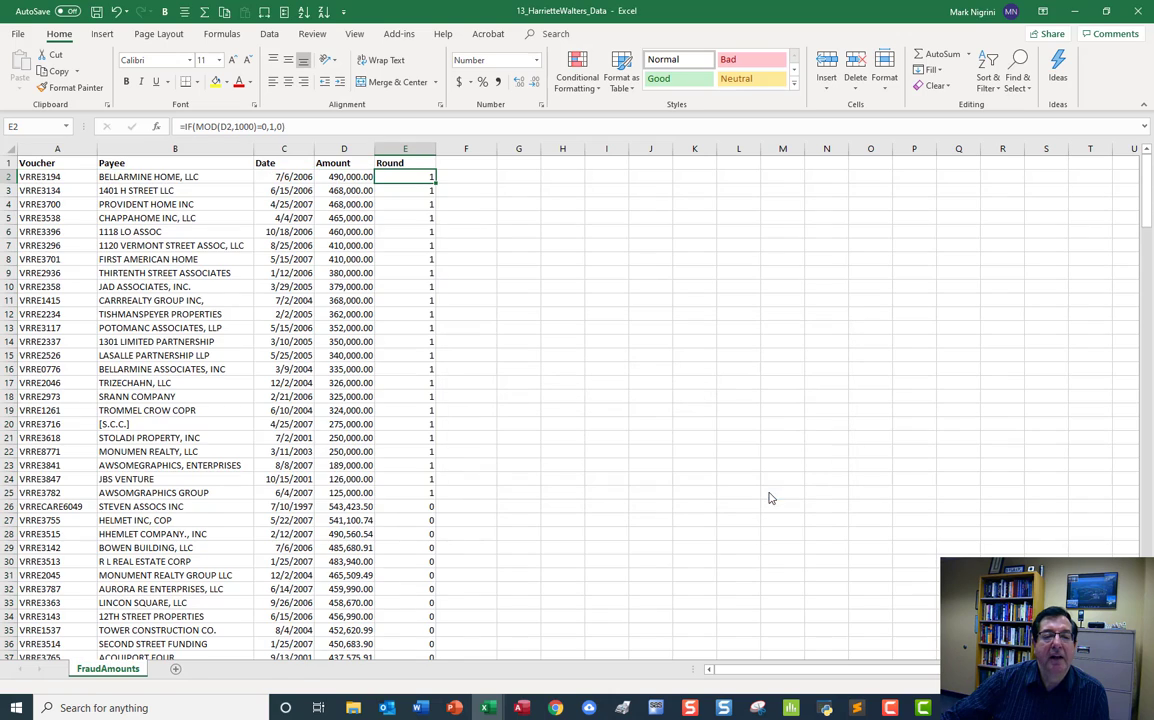
click(340, 177)
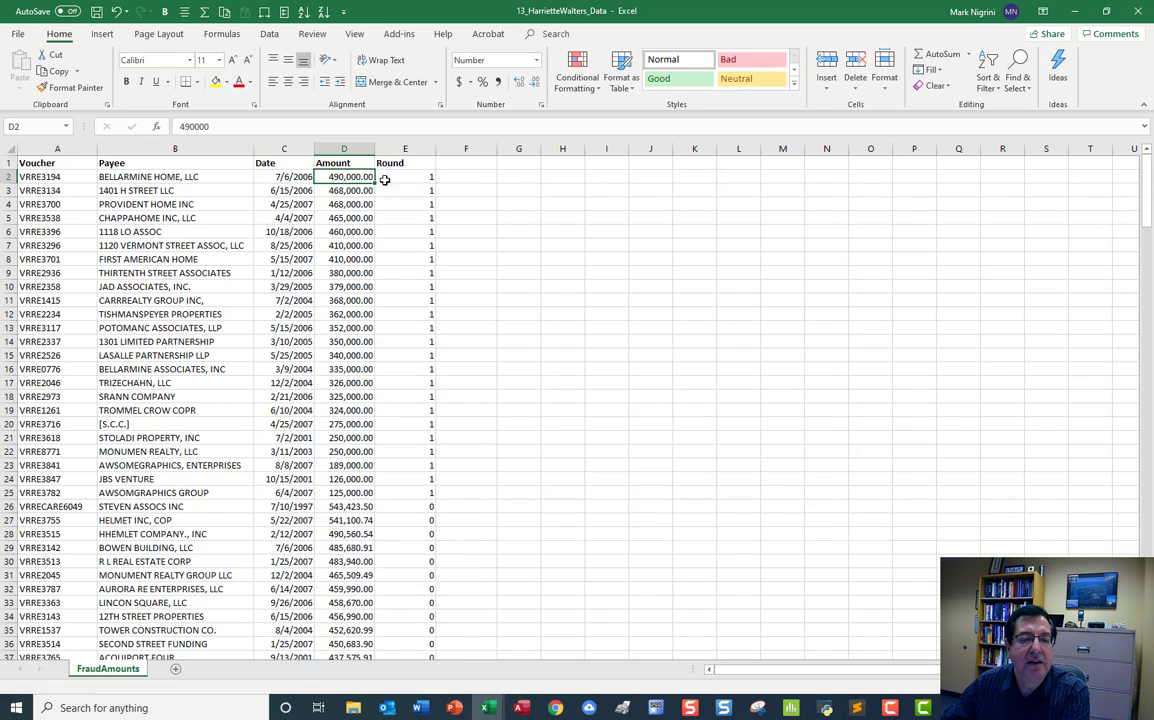
drag(400, 177, 423, 484)
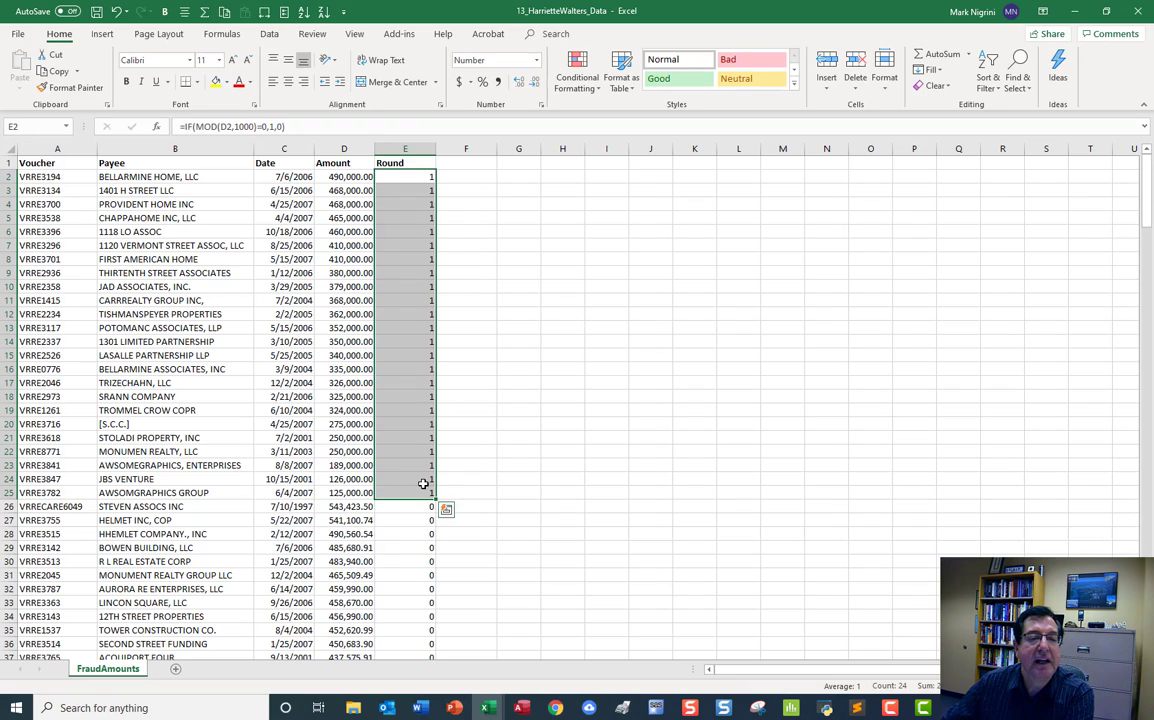
click(409, 523)
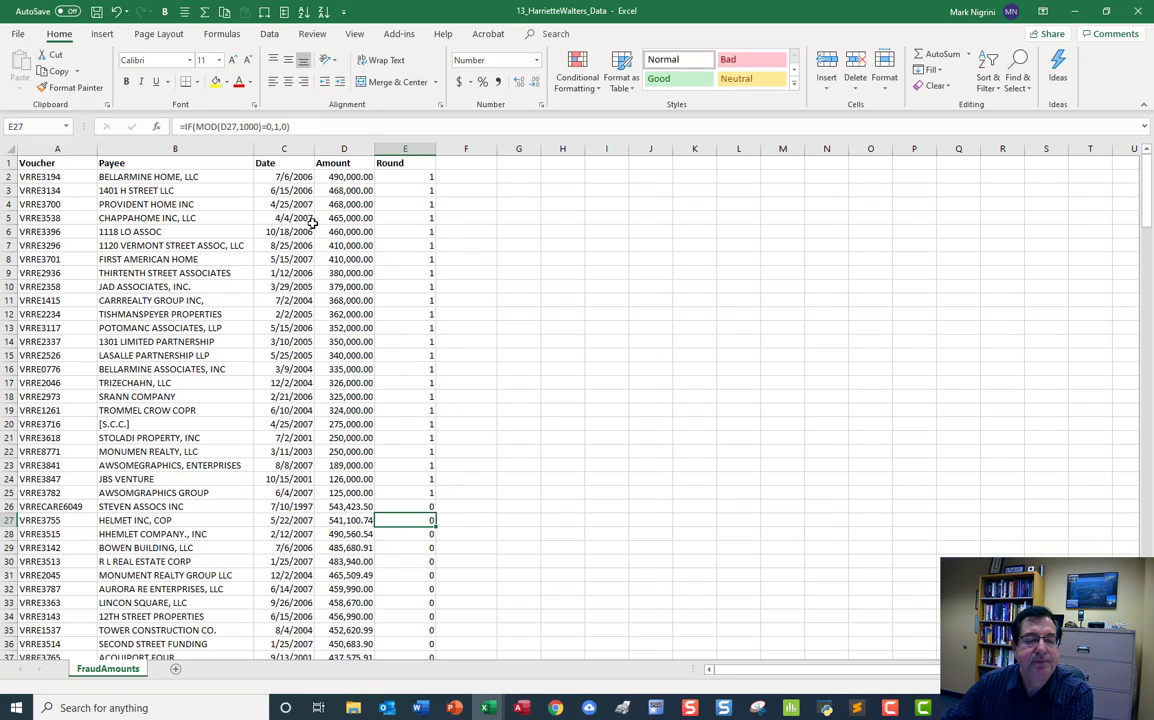
drag(37, 162, 427, 494)
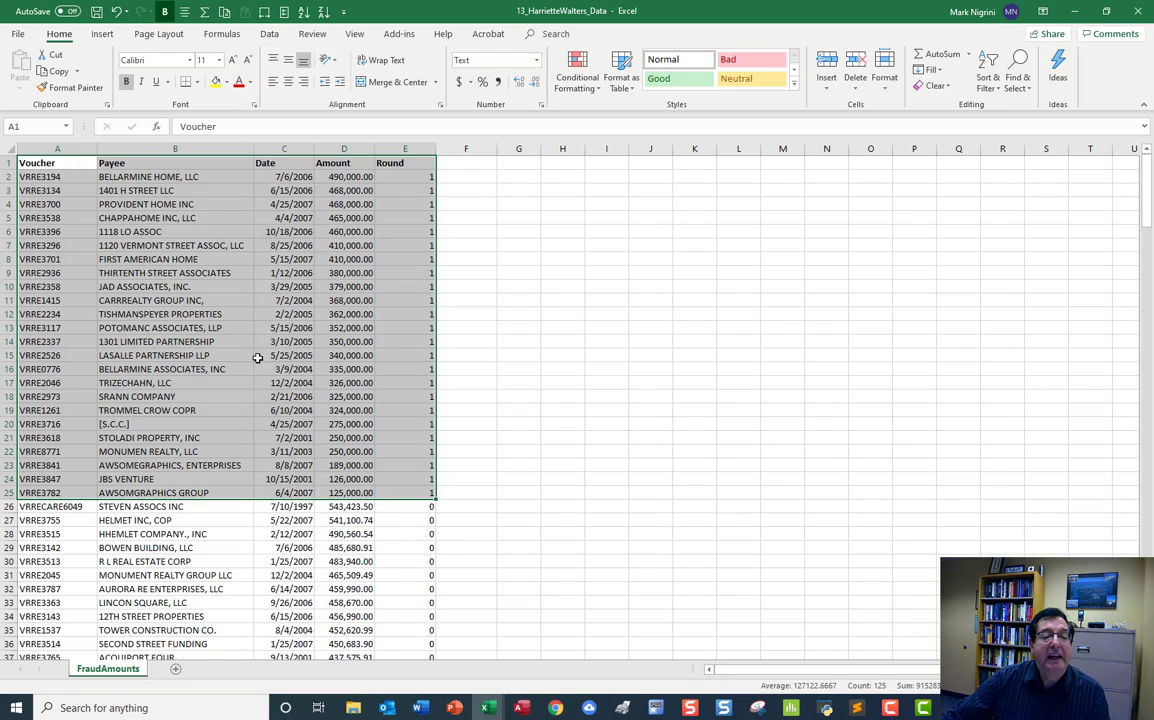
click(308, 572)
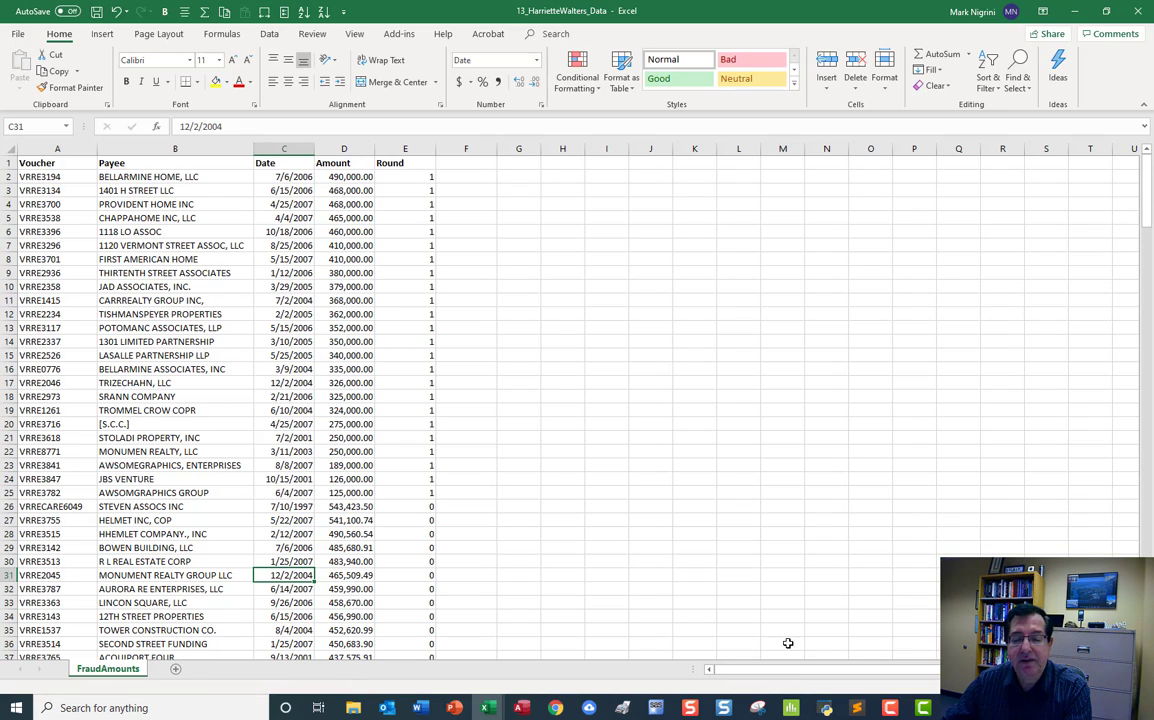
- Snip the headings and 24 round-amount rows (A1:E25) and copy the image
click(758, 710)
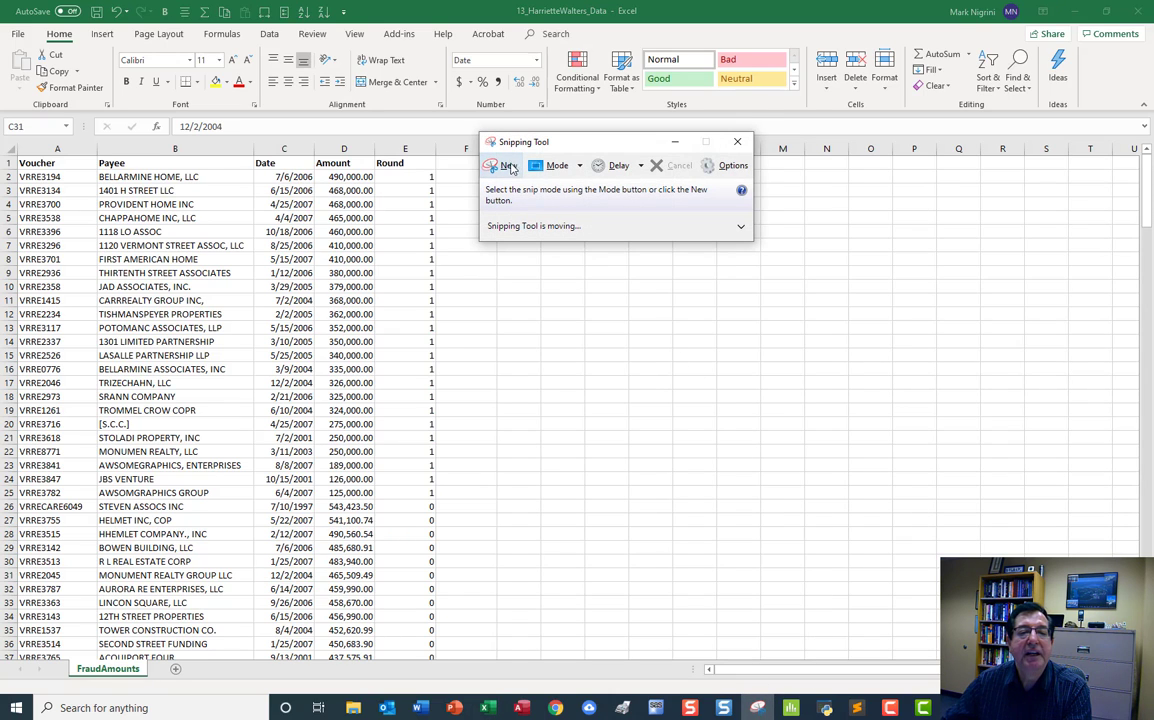
click(501, 166)
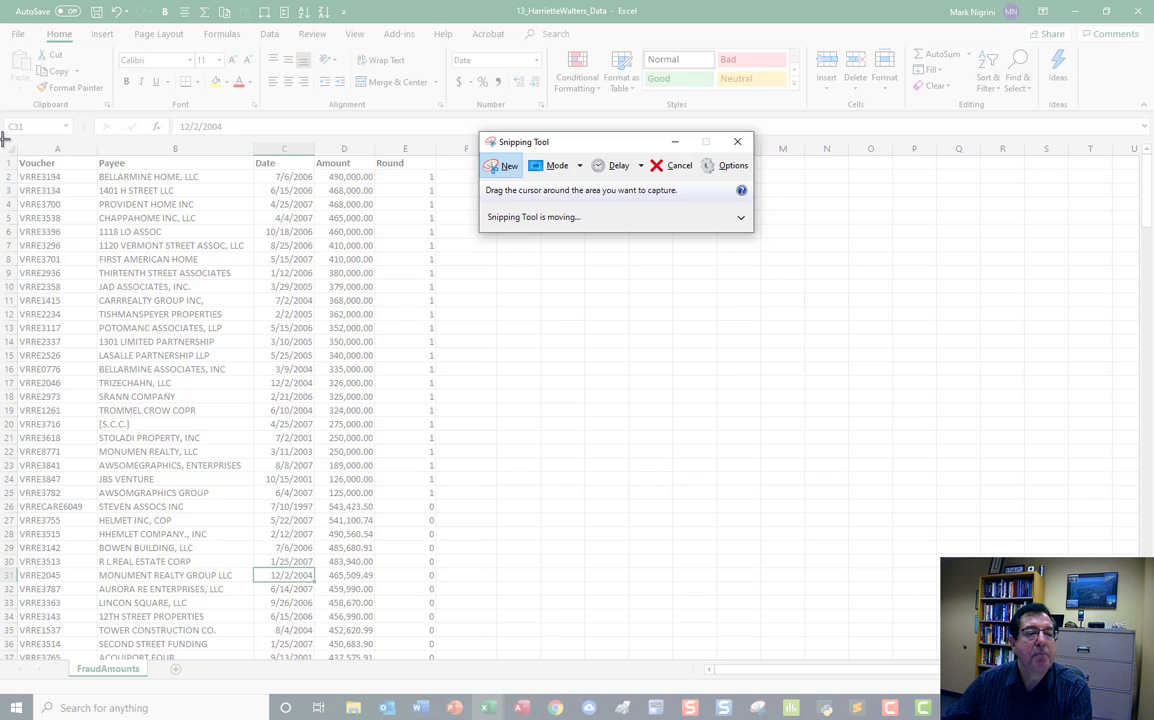
drag(5, 138, 449, 504)
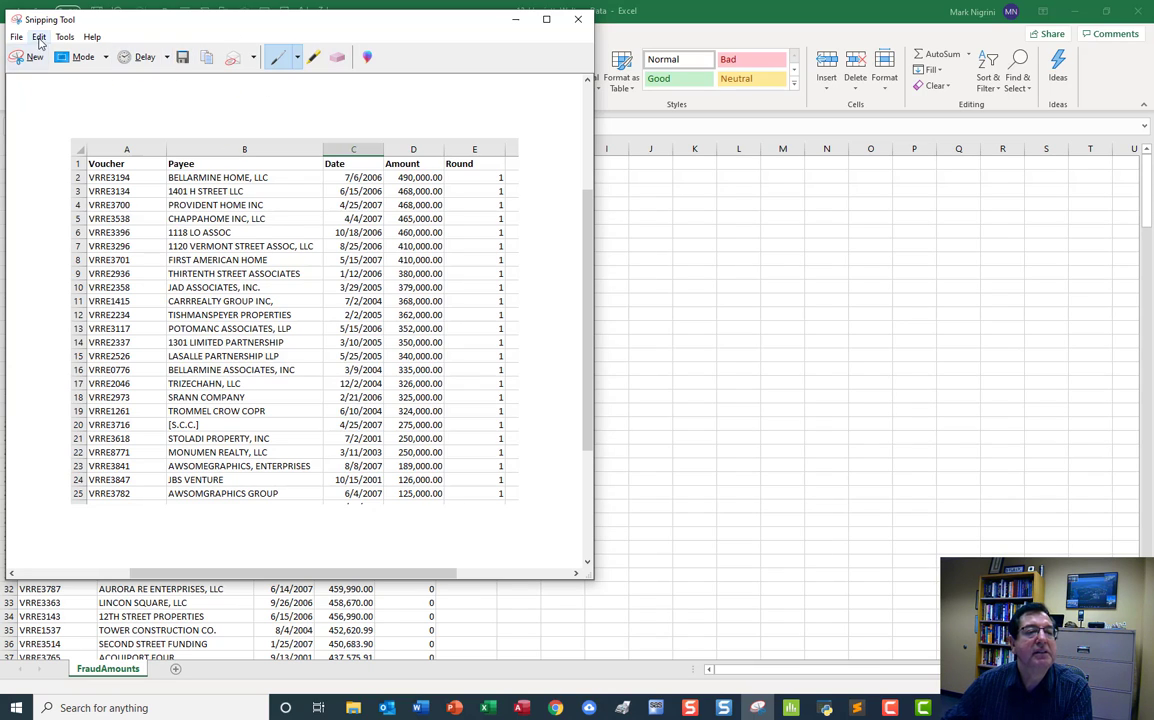
click(39, 37)
click(60, 50)
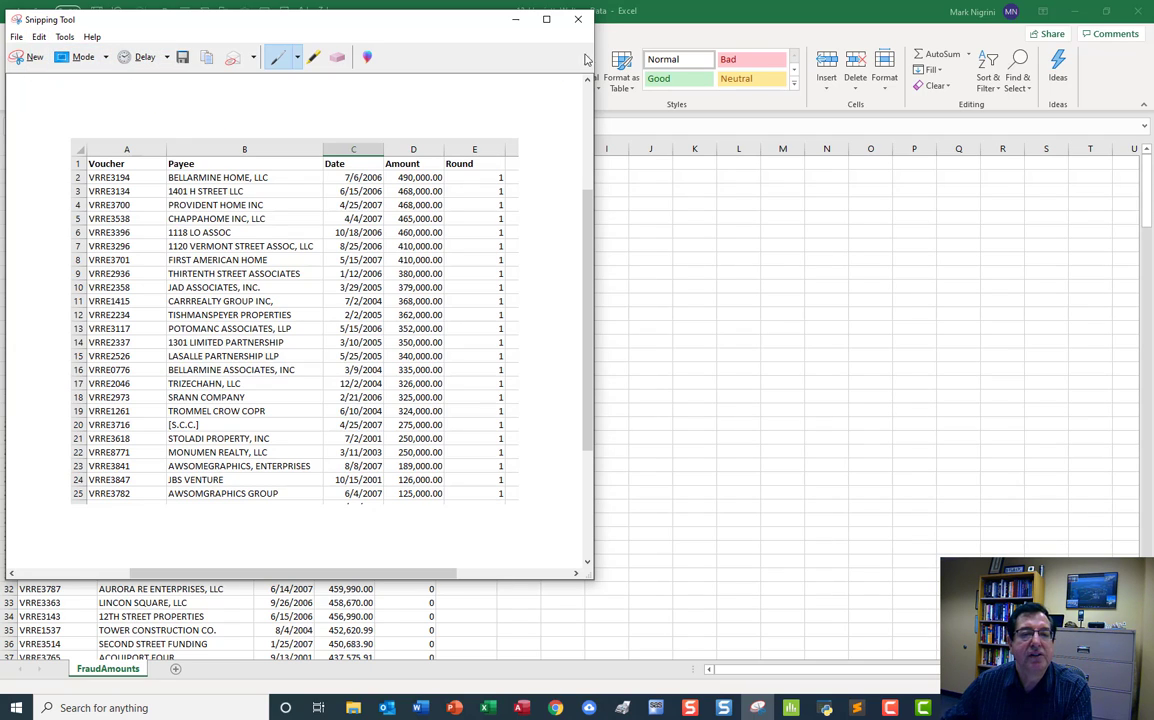
click(518, 24)
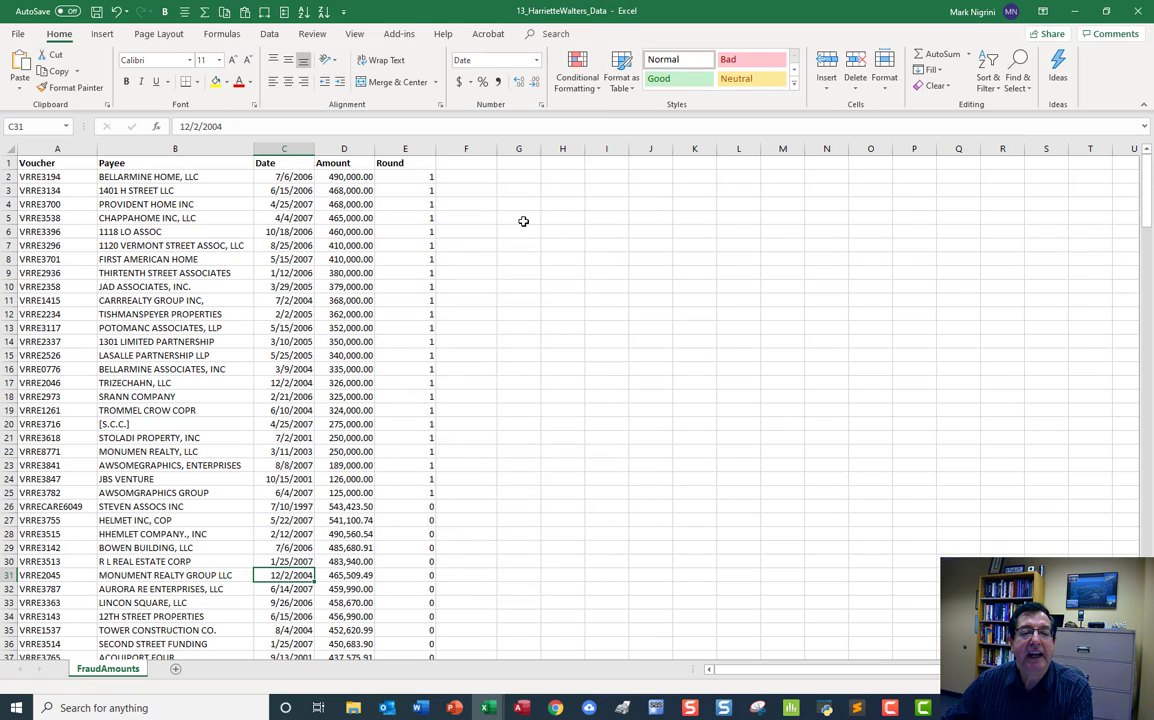
- Widen column G and enter the heading 'proportion' in G1
click(530, 164)
drag(542, 151, 587, 152)
text(p)
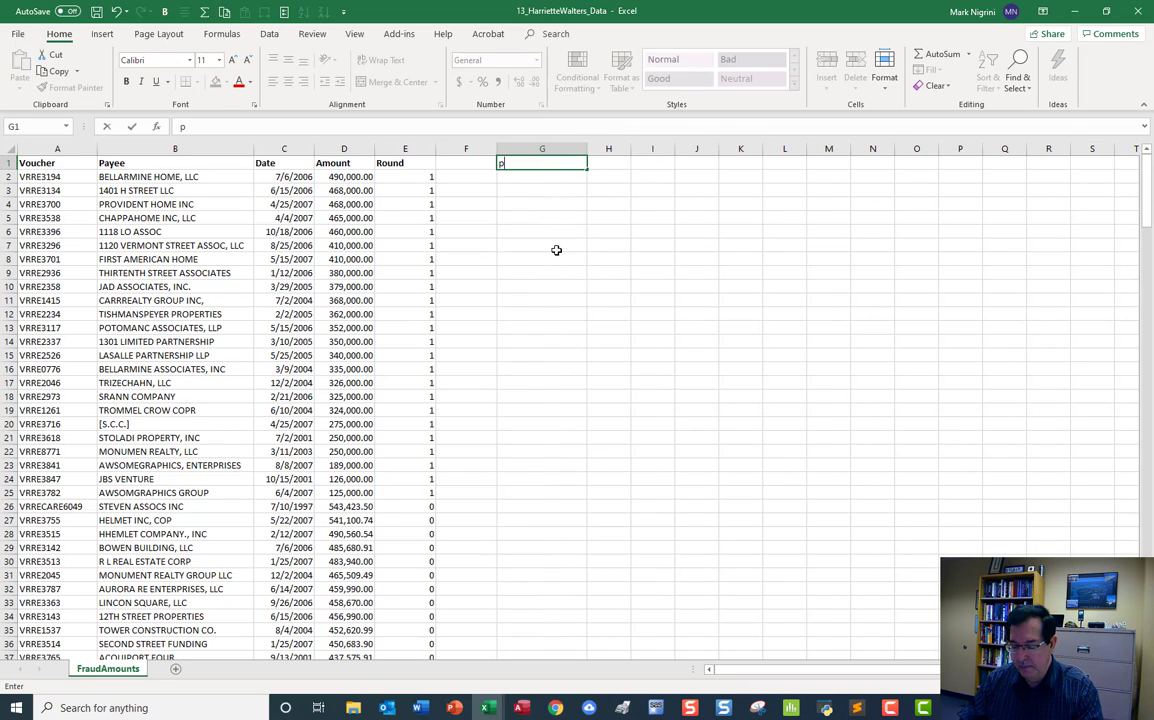
text(ropor)
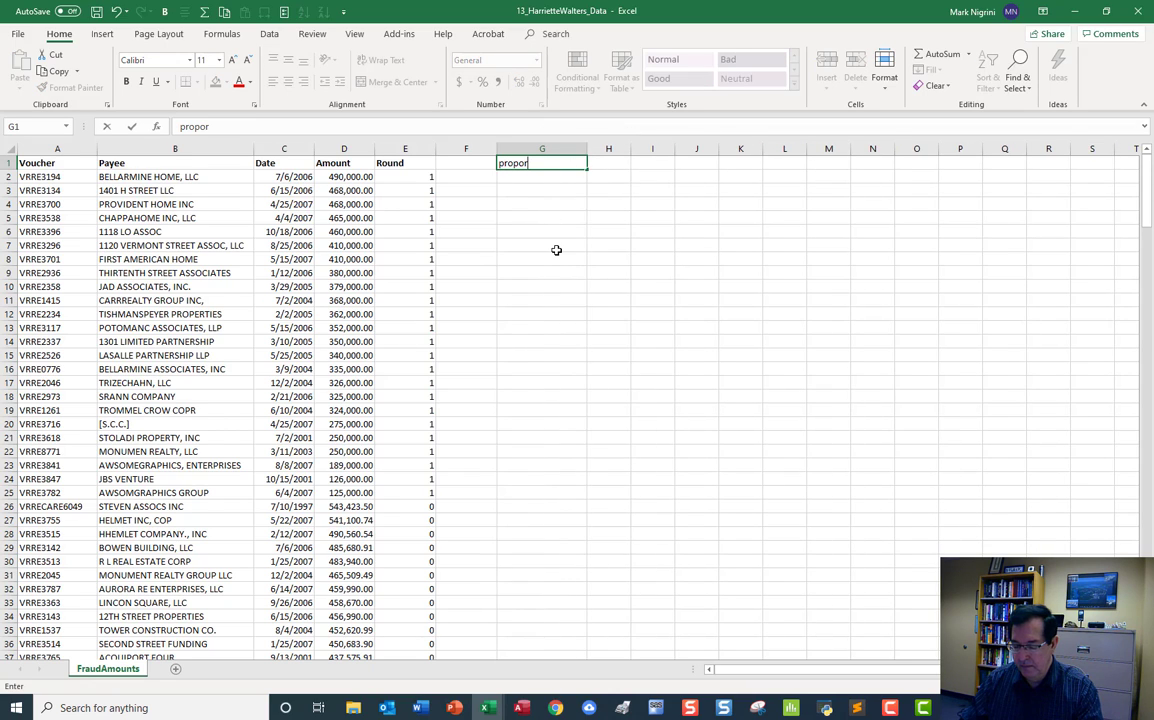
text(tion)
key(Return)
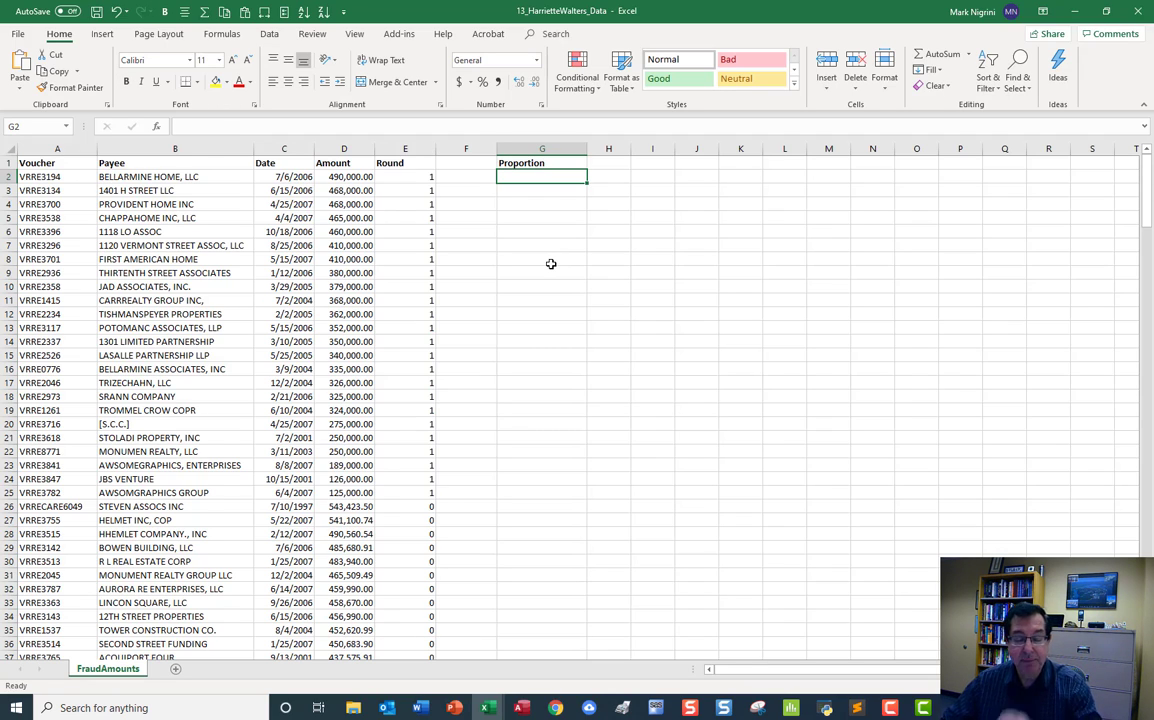
- Enter =COUNTIF(E2:E240,1) in G2 to count the round-number entries (24)
text(=)
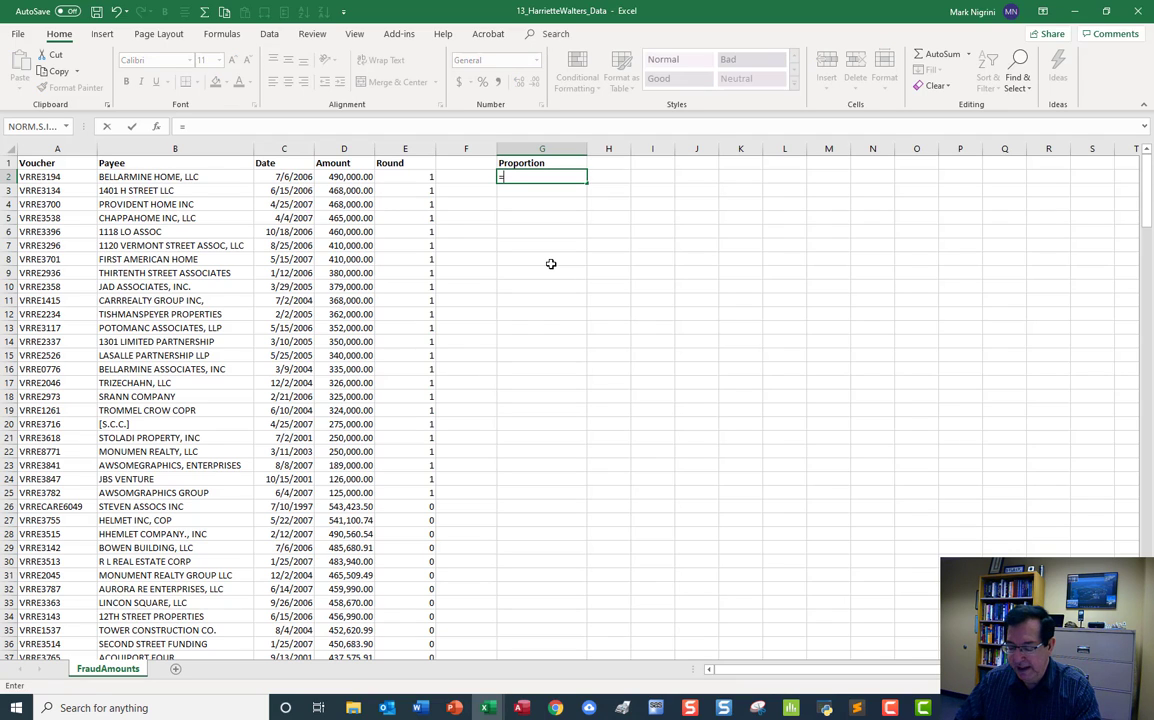
text(con)
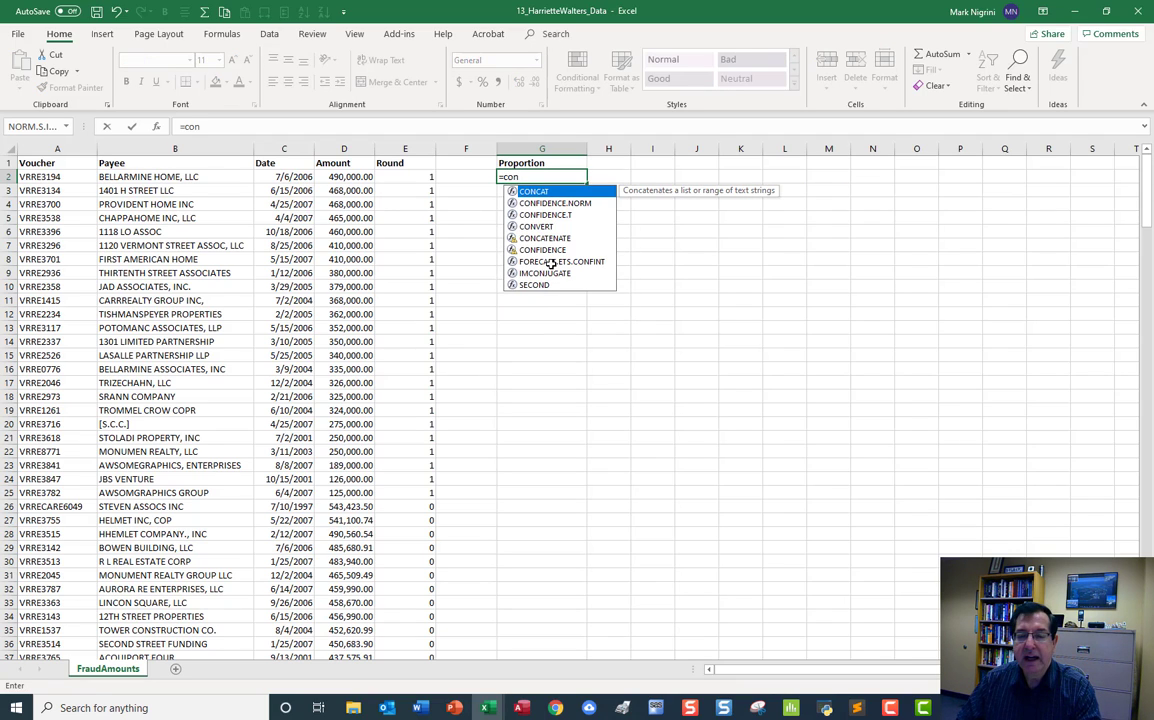
key(BackSpace)
text(un)
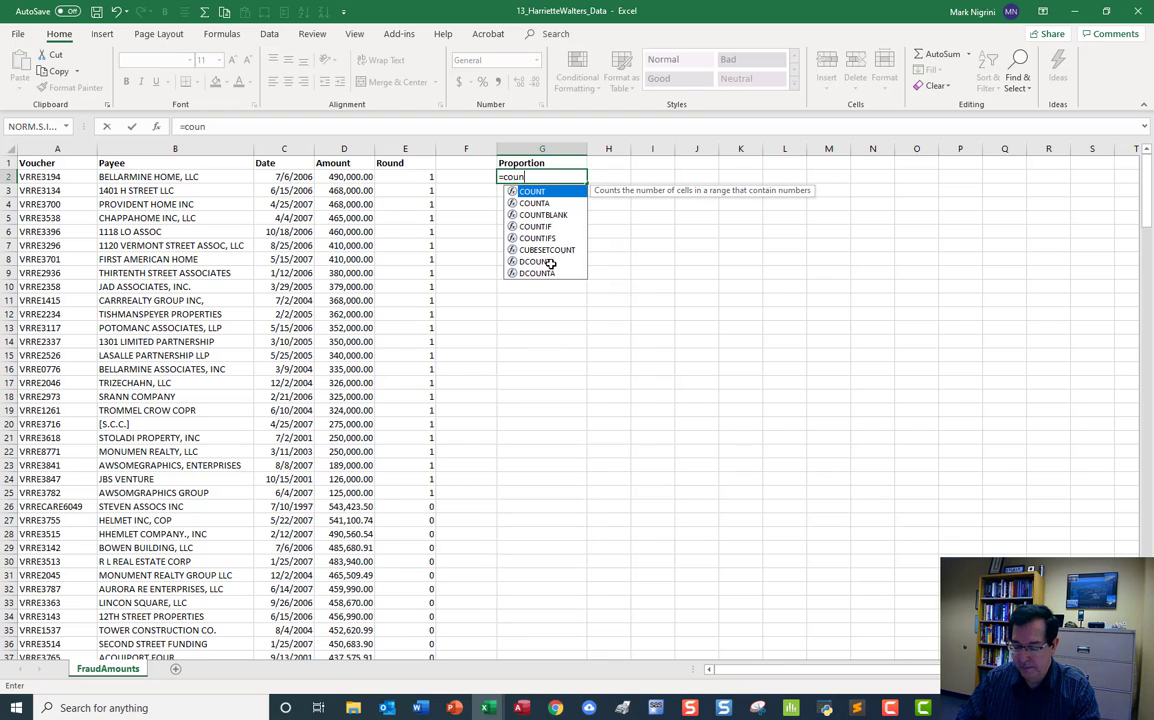
text(tif()
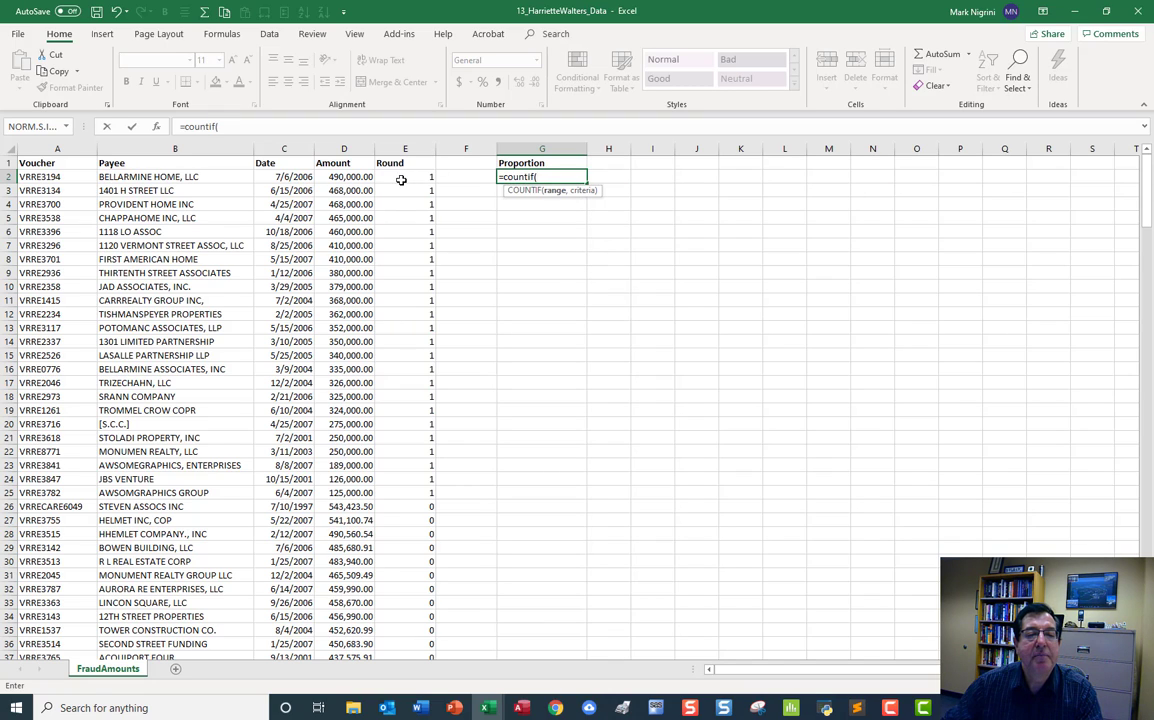
drag(401, 180, 403, 627)
click(260, 124)
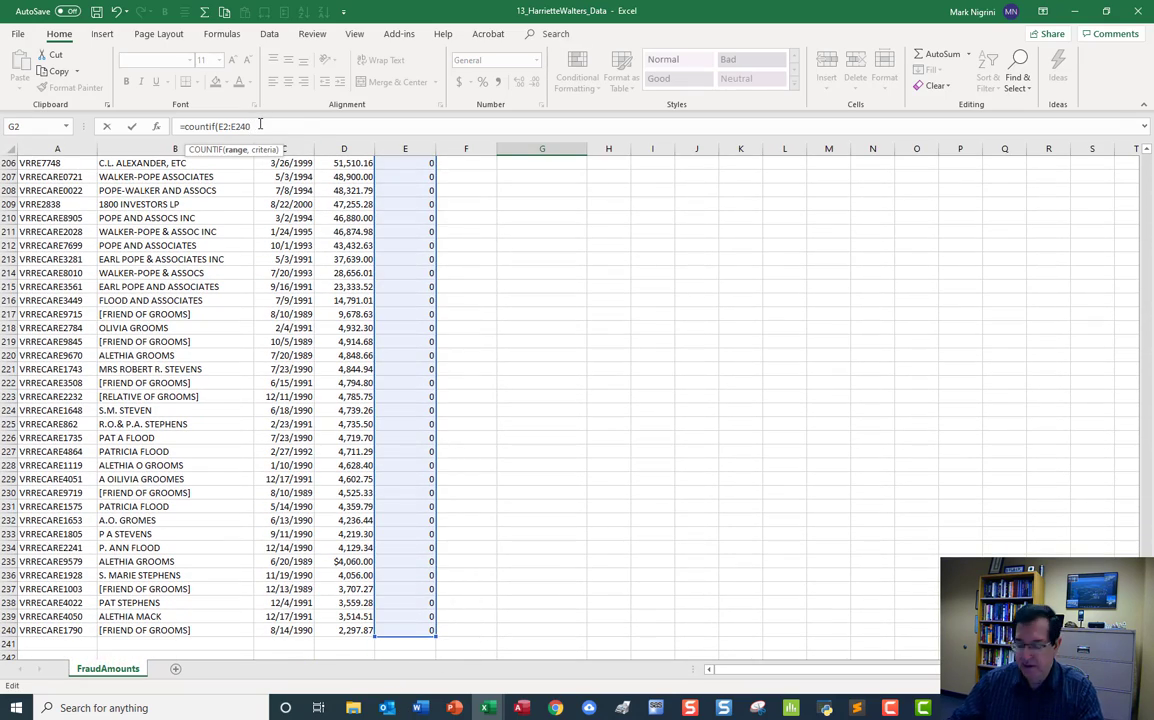
text(,)
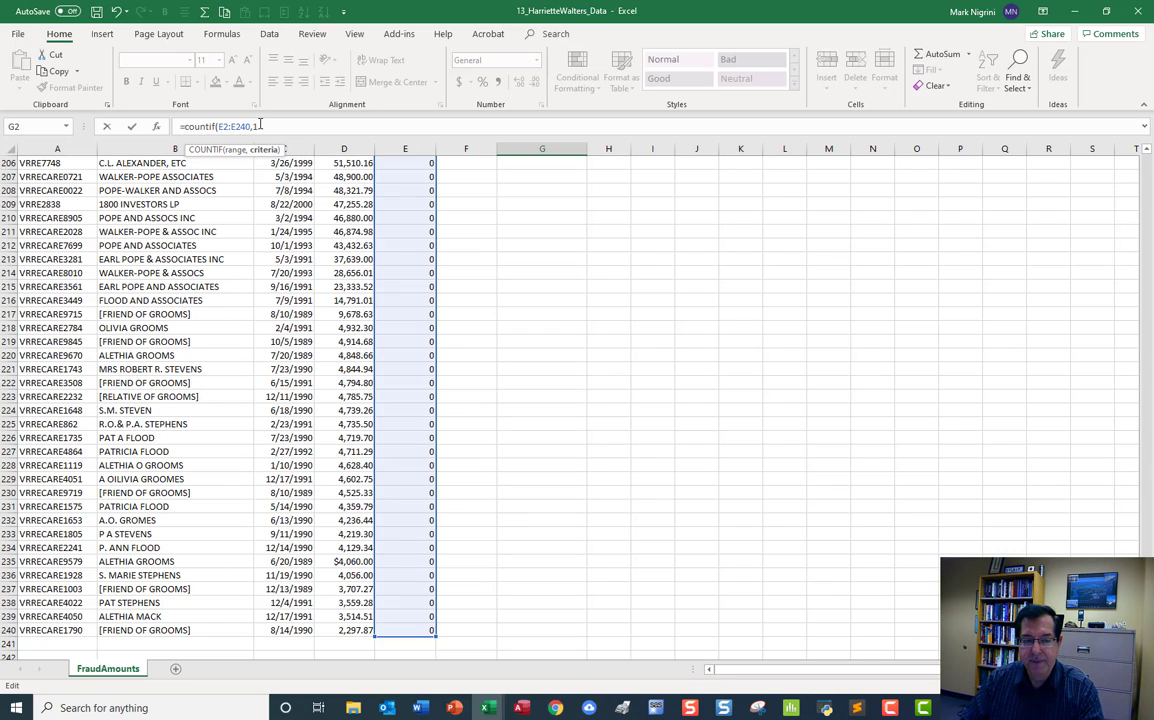
text(1))
key(Return)
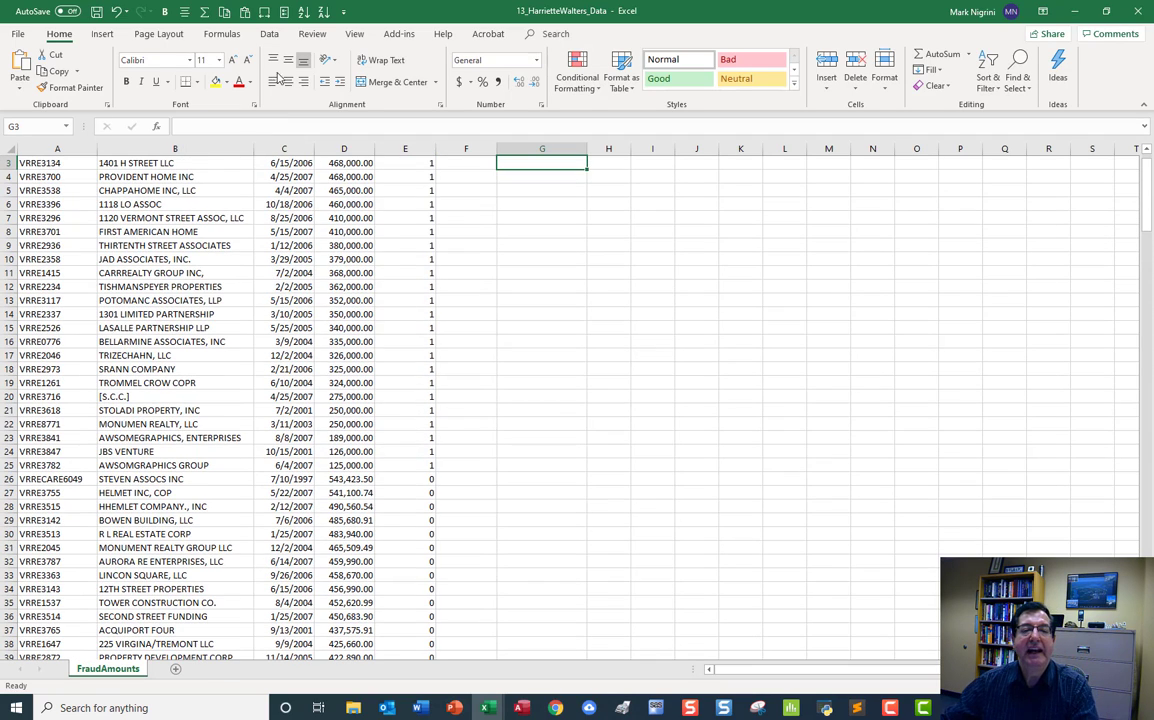
- Divide the G2 count by COUNT(E2:E240) to get the proportion 0.10041841
click(581, 178)
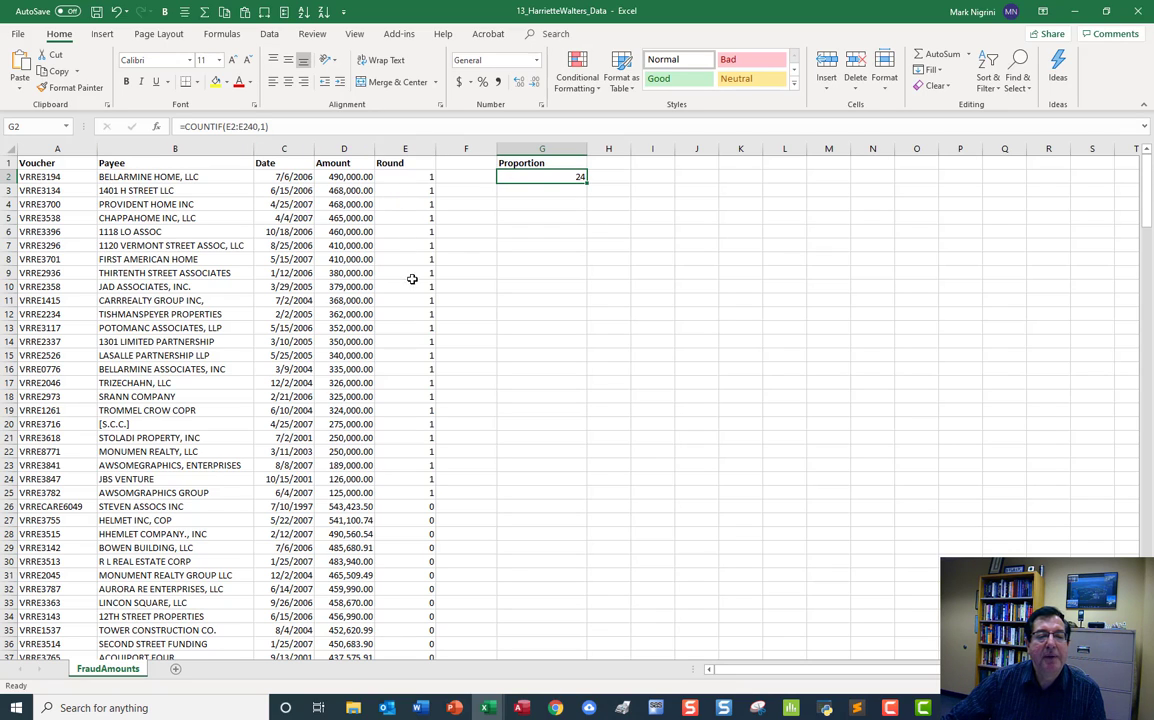
click(296, 126)
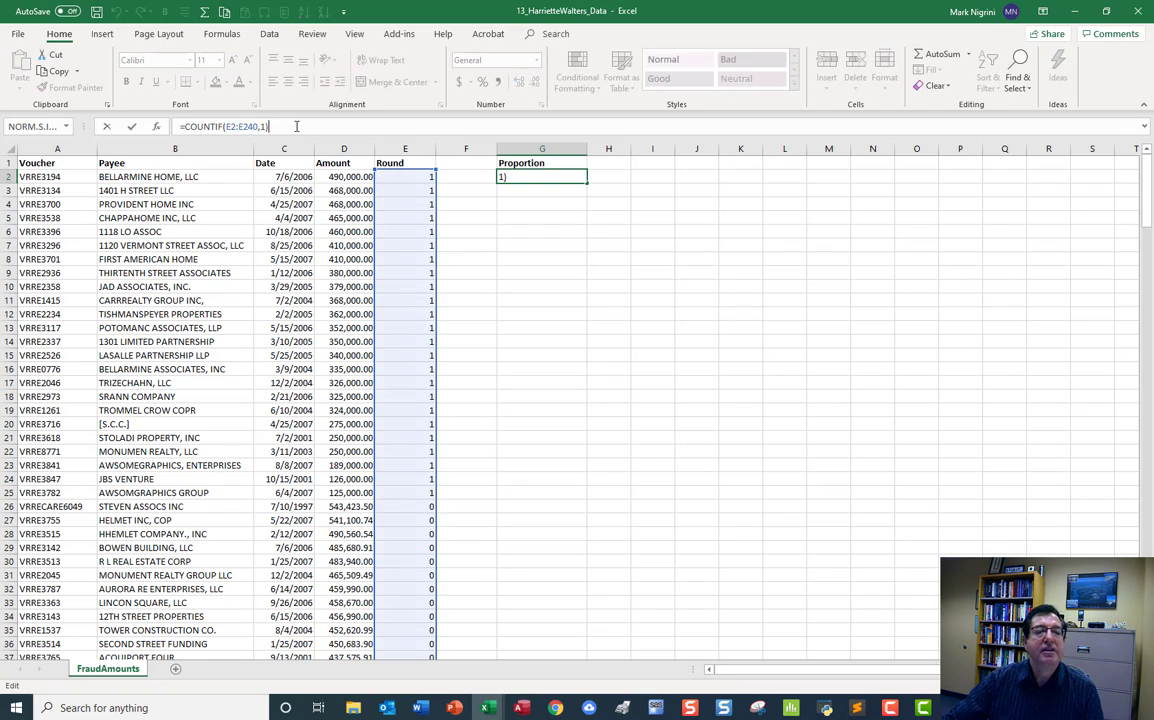
text(/c)
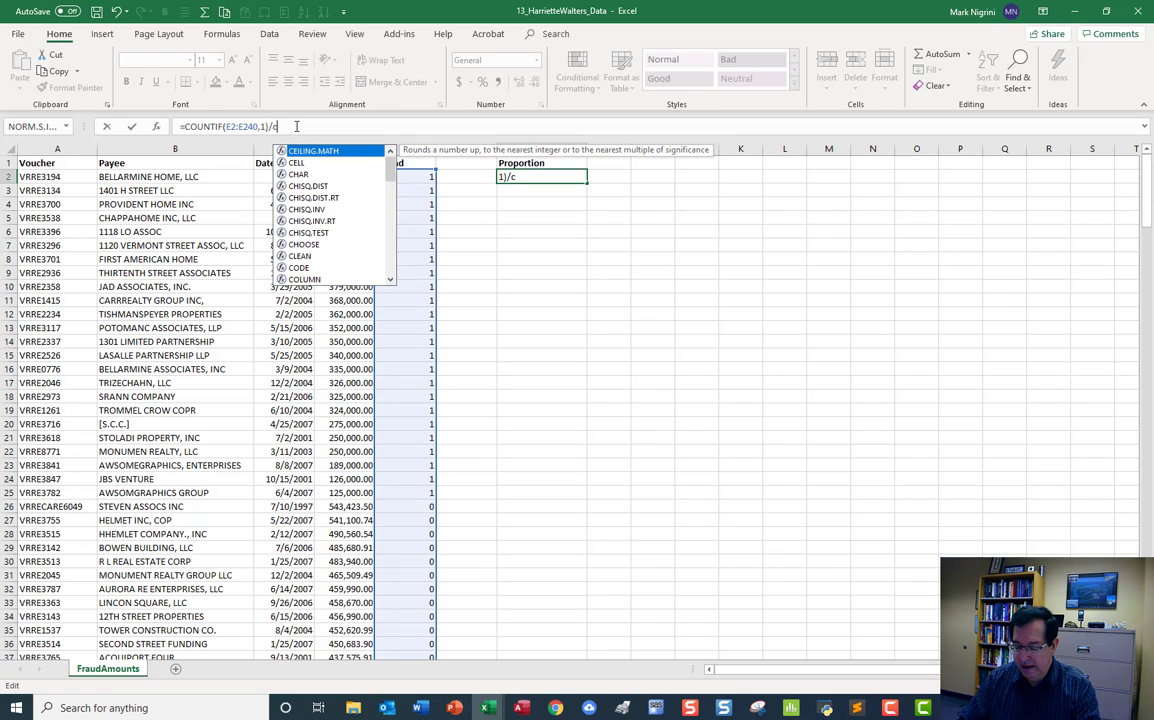
text(ount)
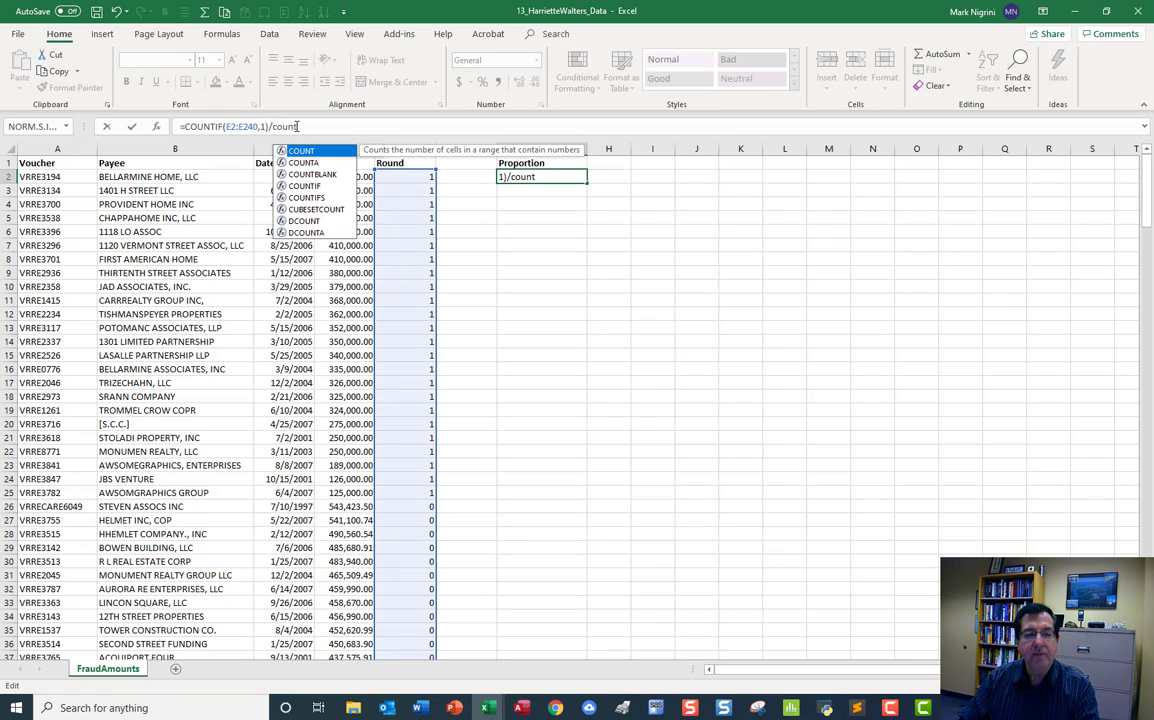
text(()
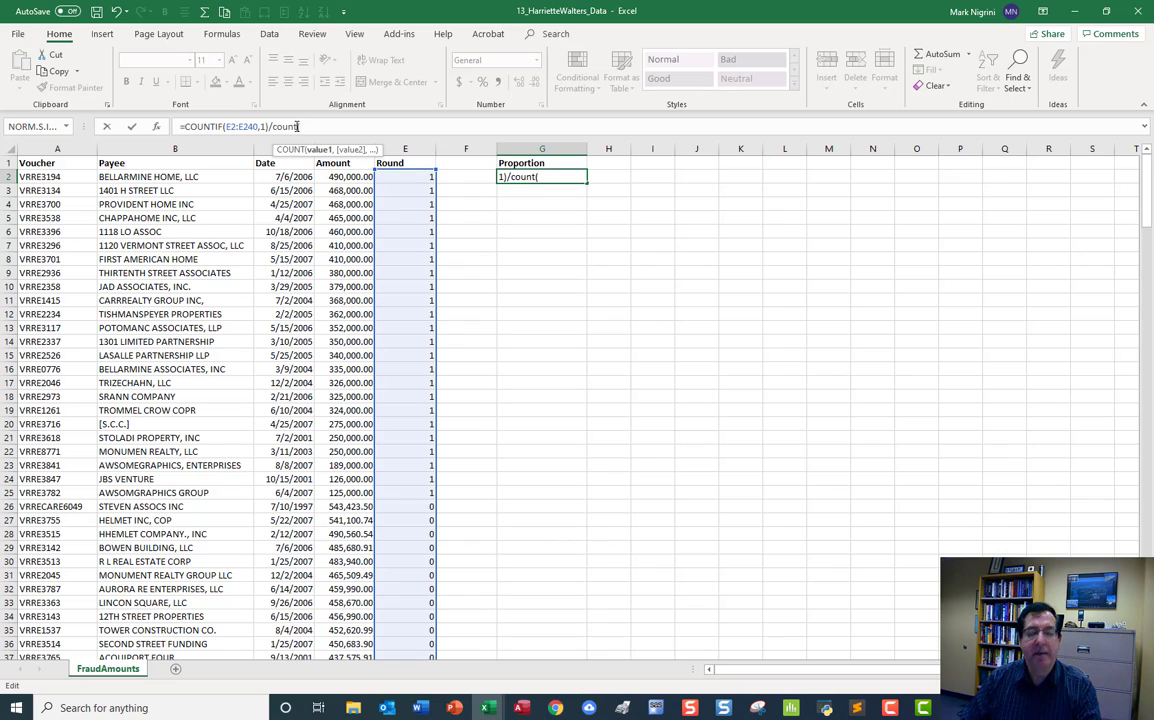
text(e2)
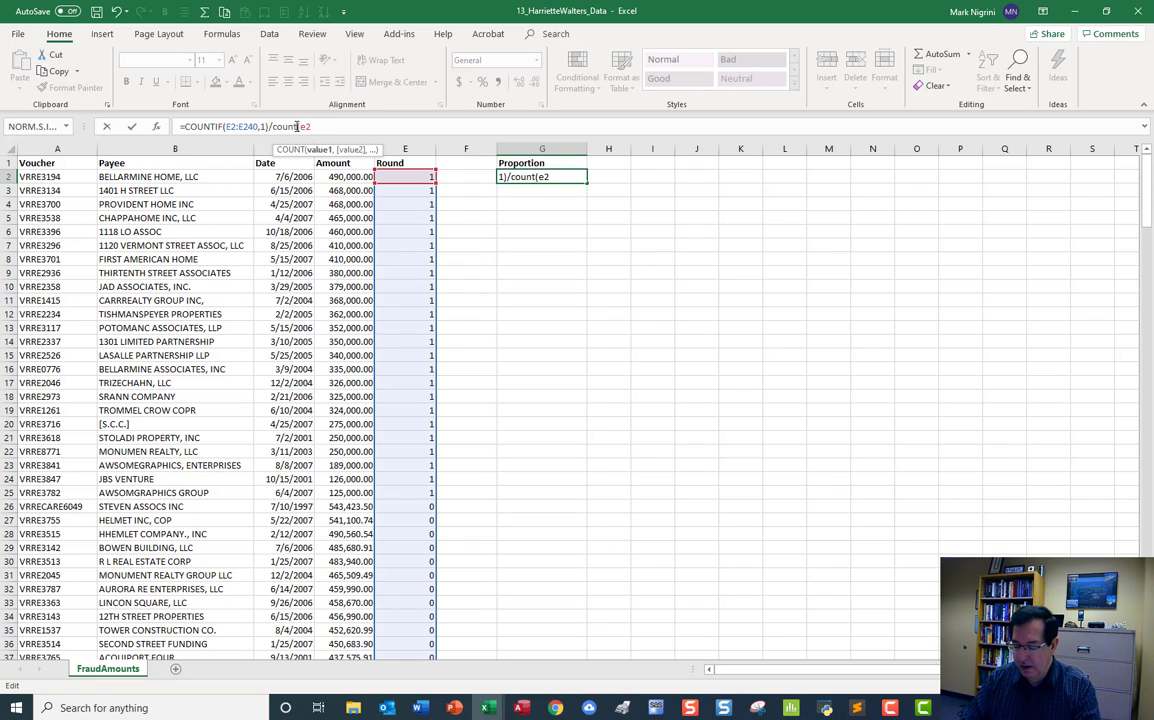
text(:e240)
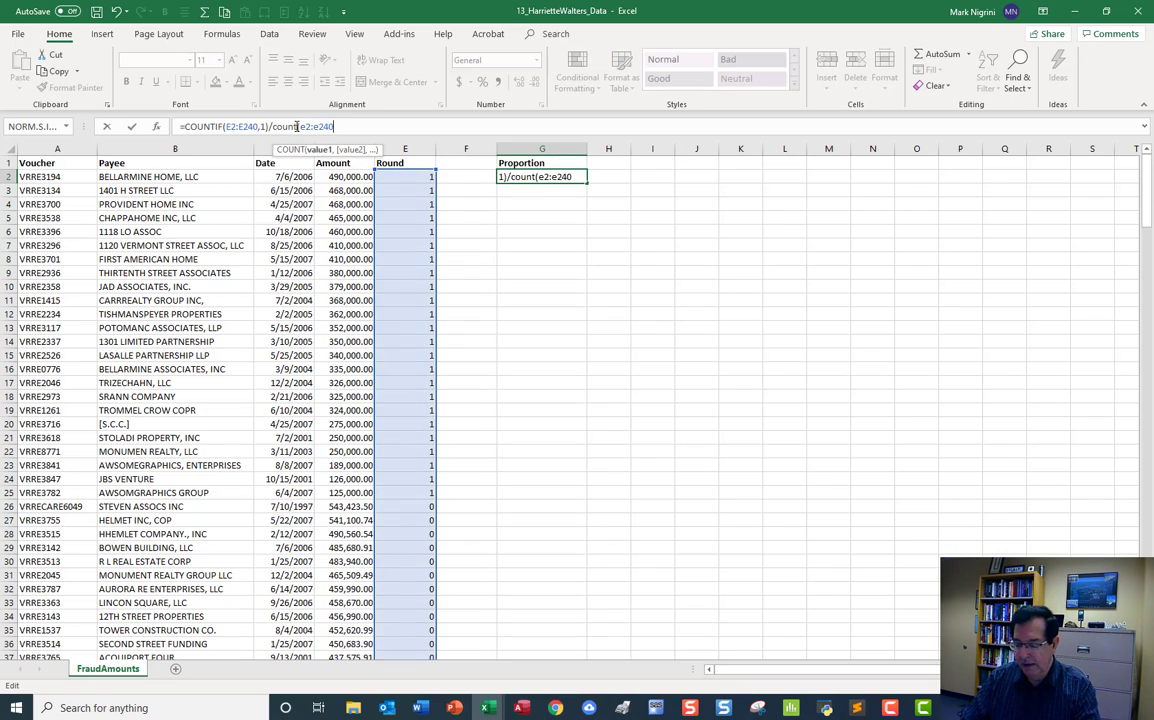
text())
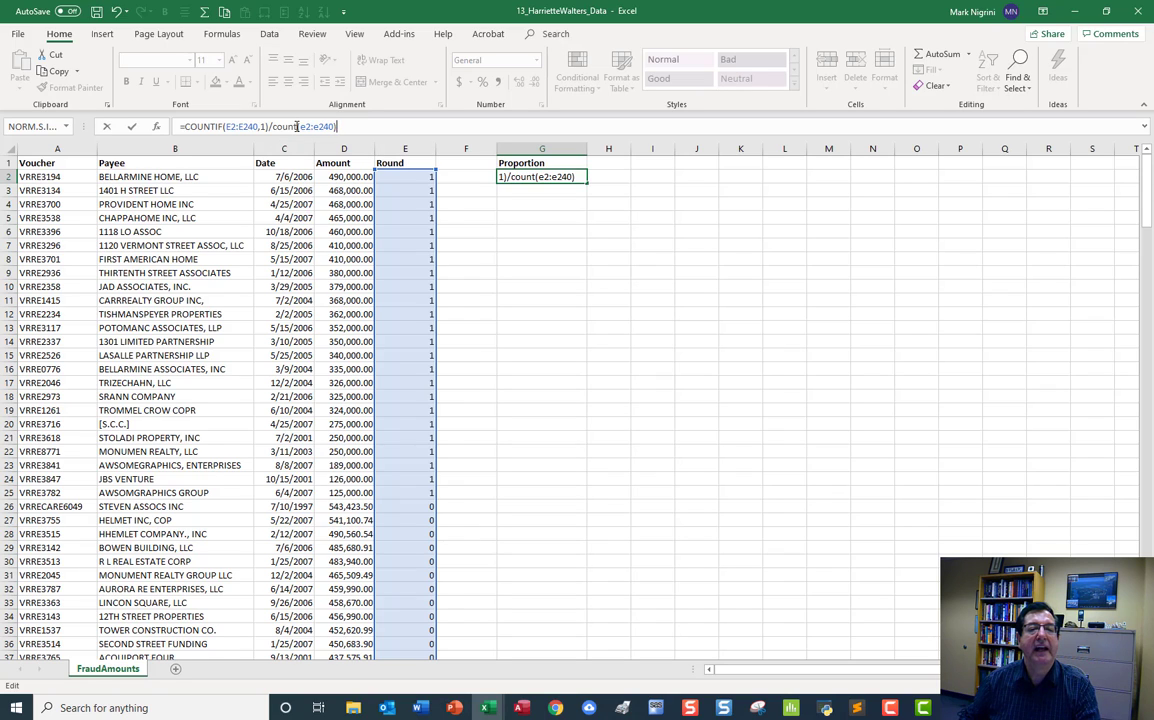
key(Return)
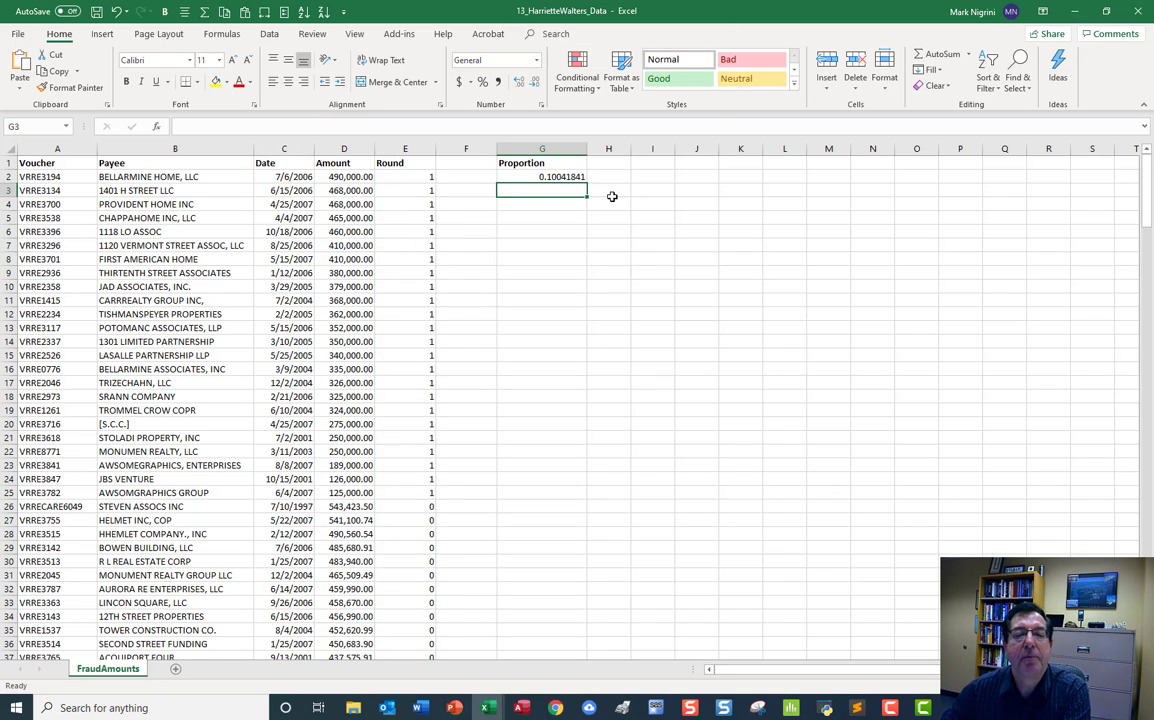
- Format G2 as Number with 4 decimals (0.1004), then return to the PowerPoint deck
click(557, 177)
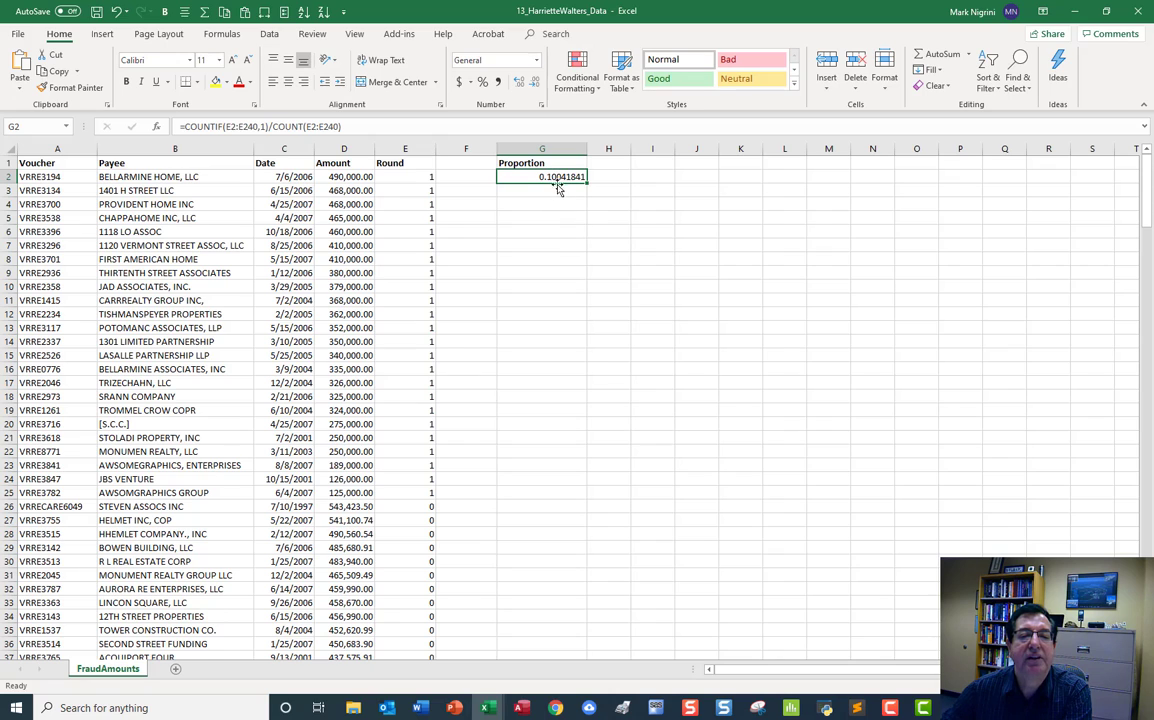
right_click(557, 177)
click(561, 389)
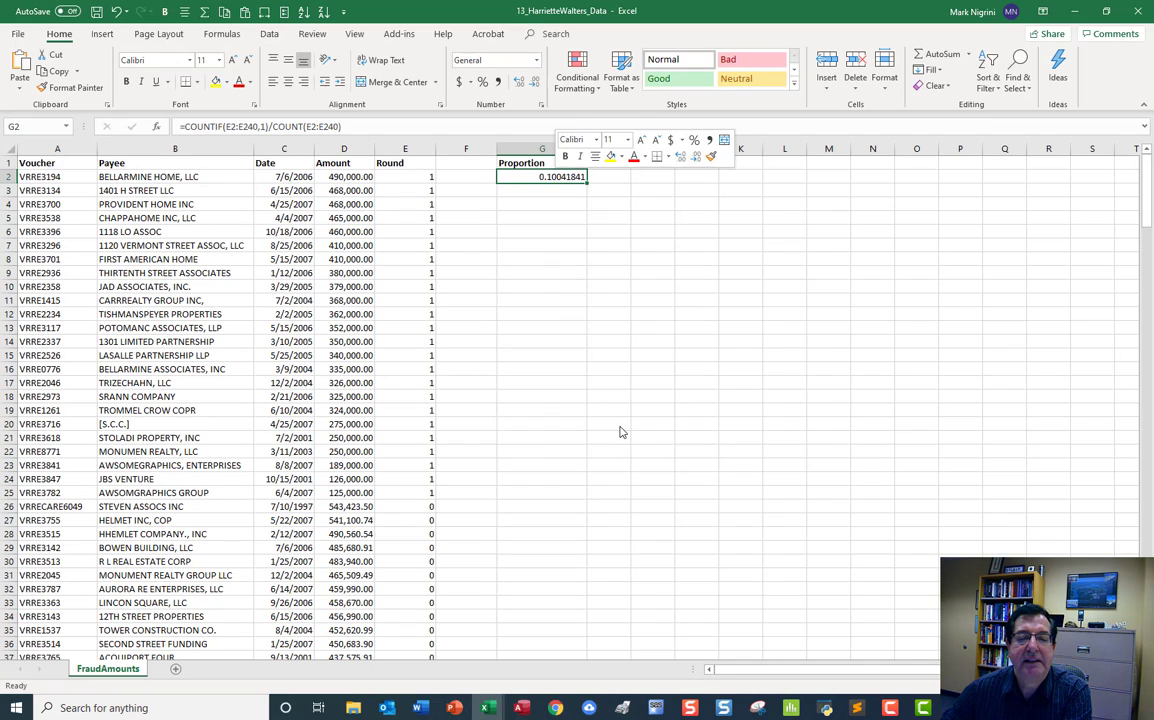
click(466, 323)
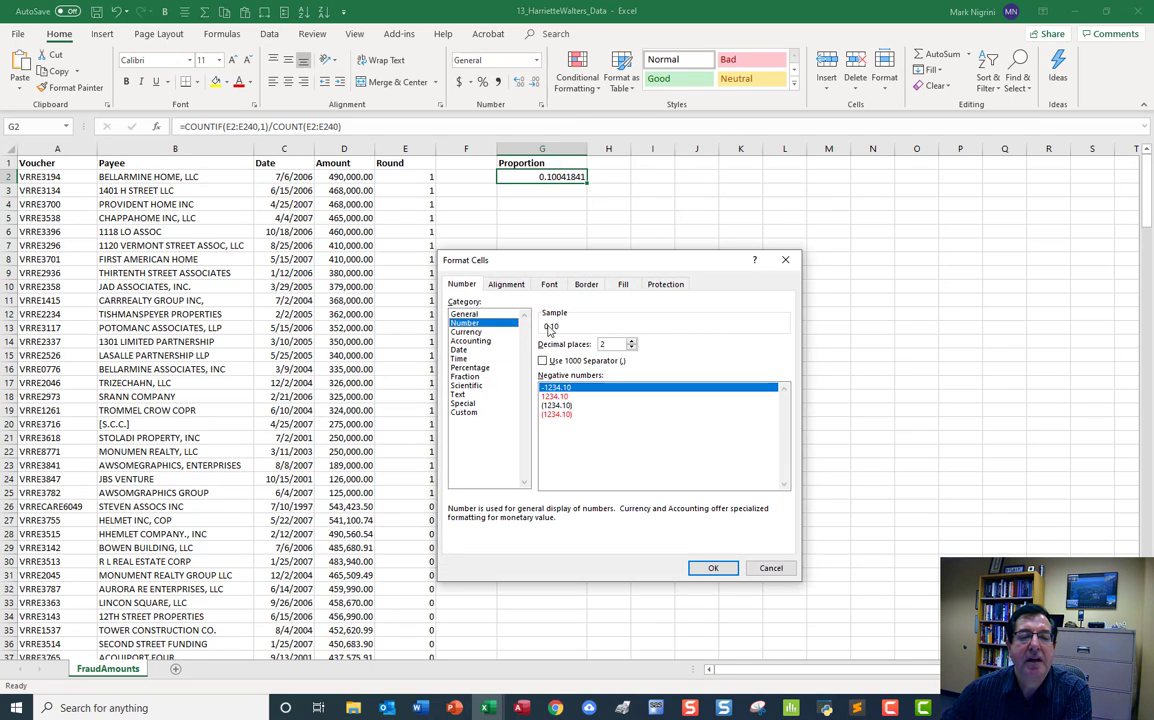
click(632, 342)
click(632, 342)
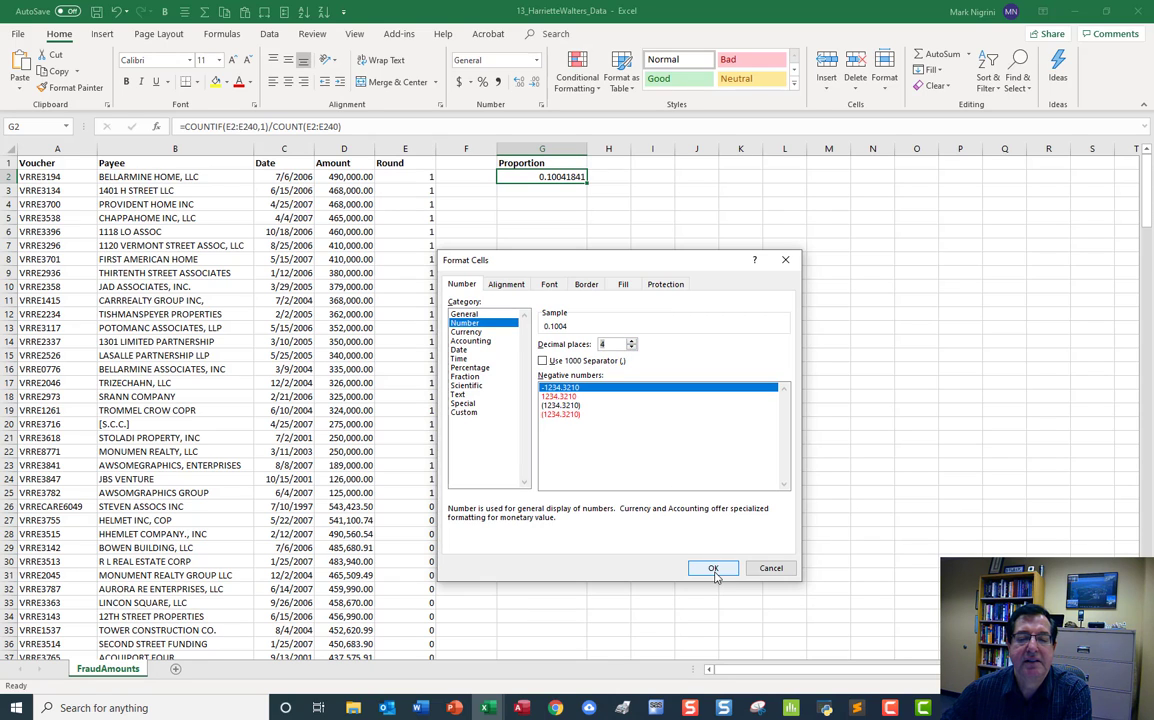
click(714, 568)
click(455, 708)
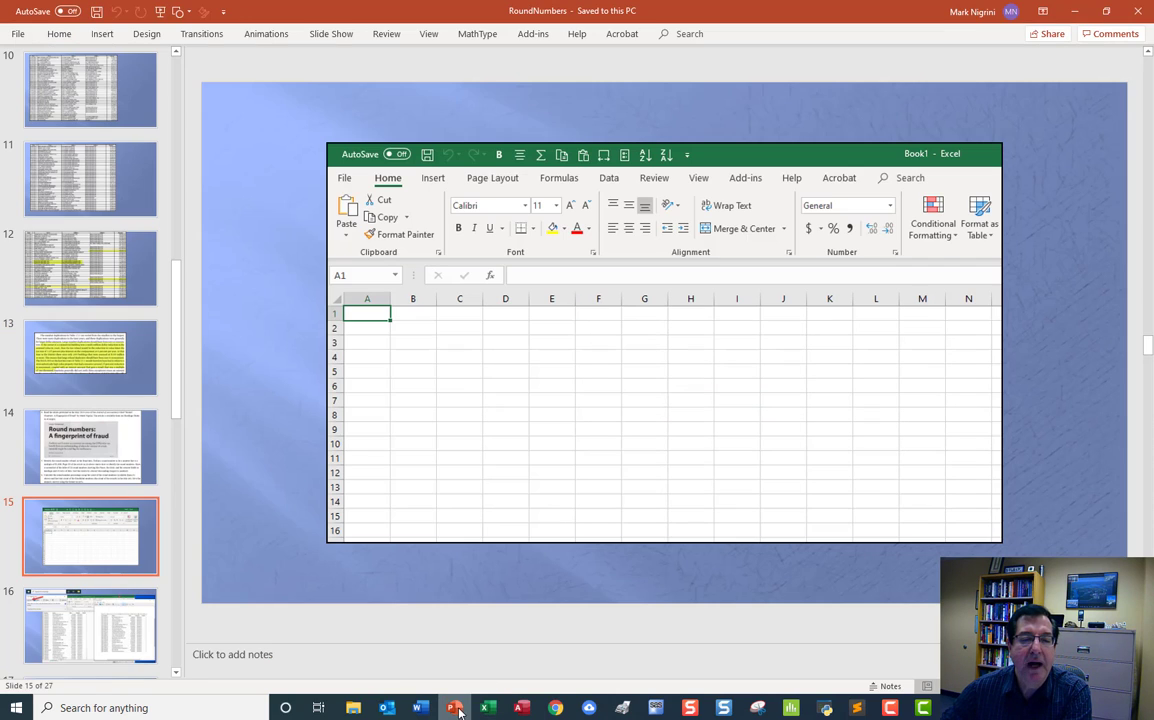
- Show slide 14's assignment questions, then bring the MiamiDade_Minitab workbook forward
click(105, 432)
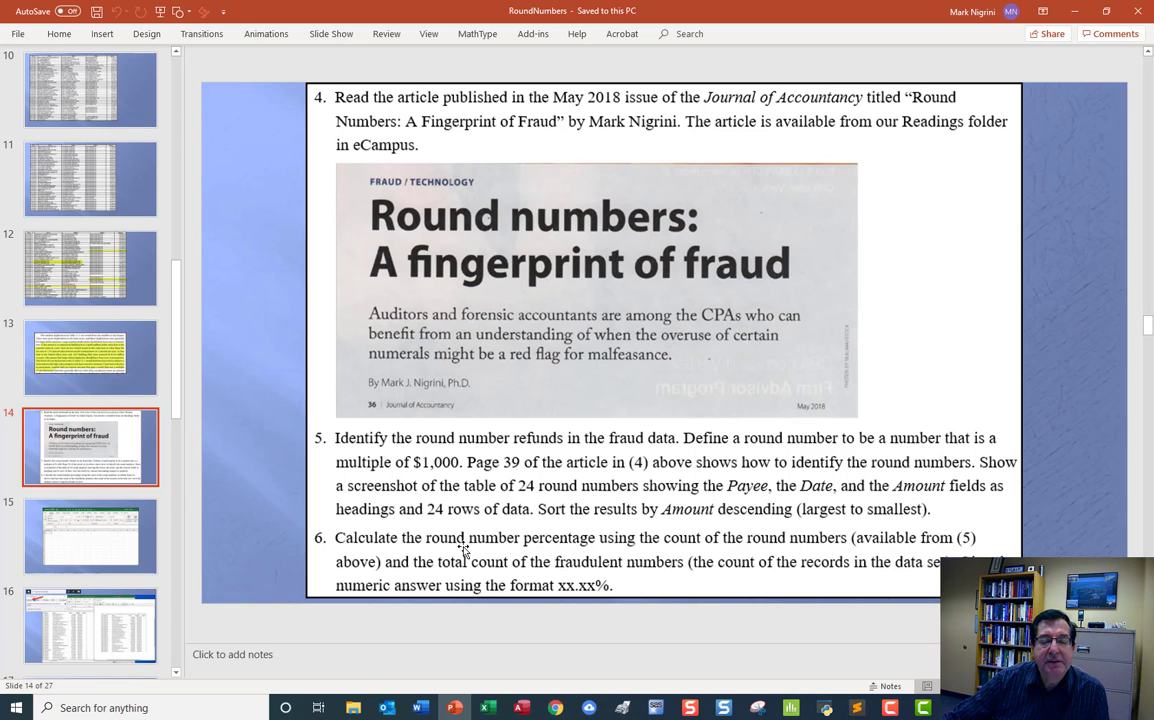
key(alt+Tab)
key(Down)
key(Down)
key(Down)
click(486, 709)
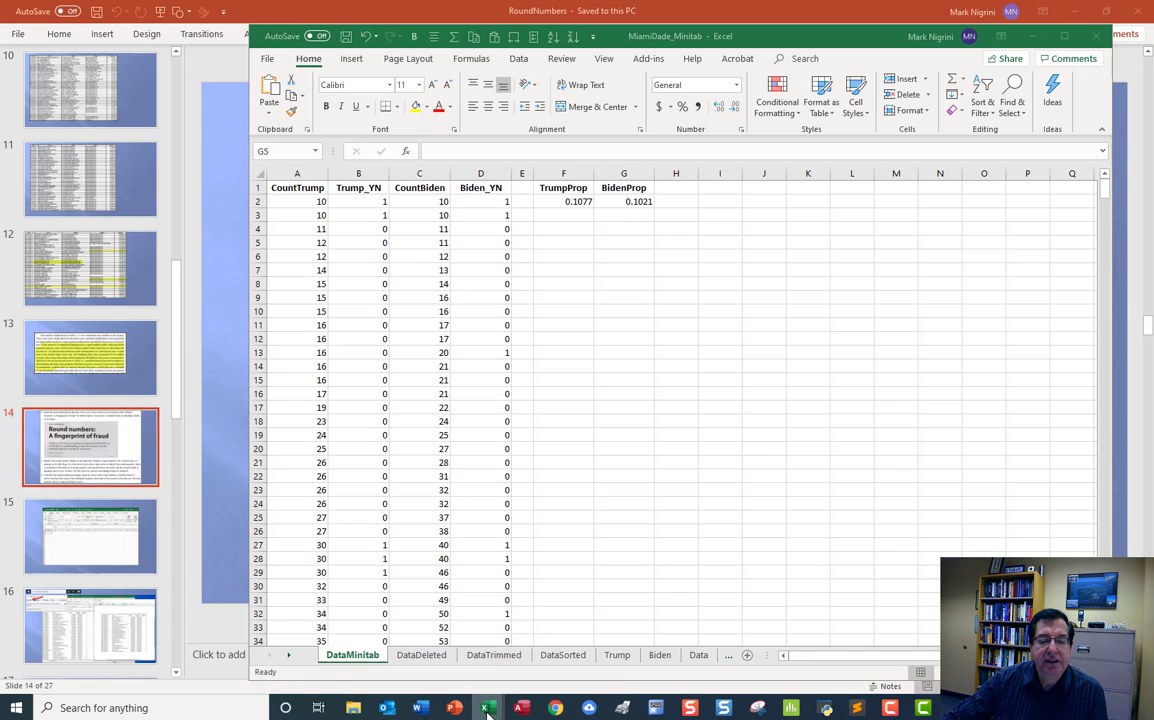
click(427, 640)
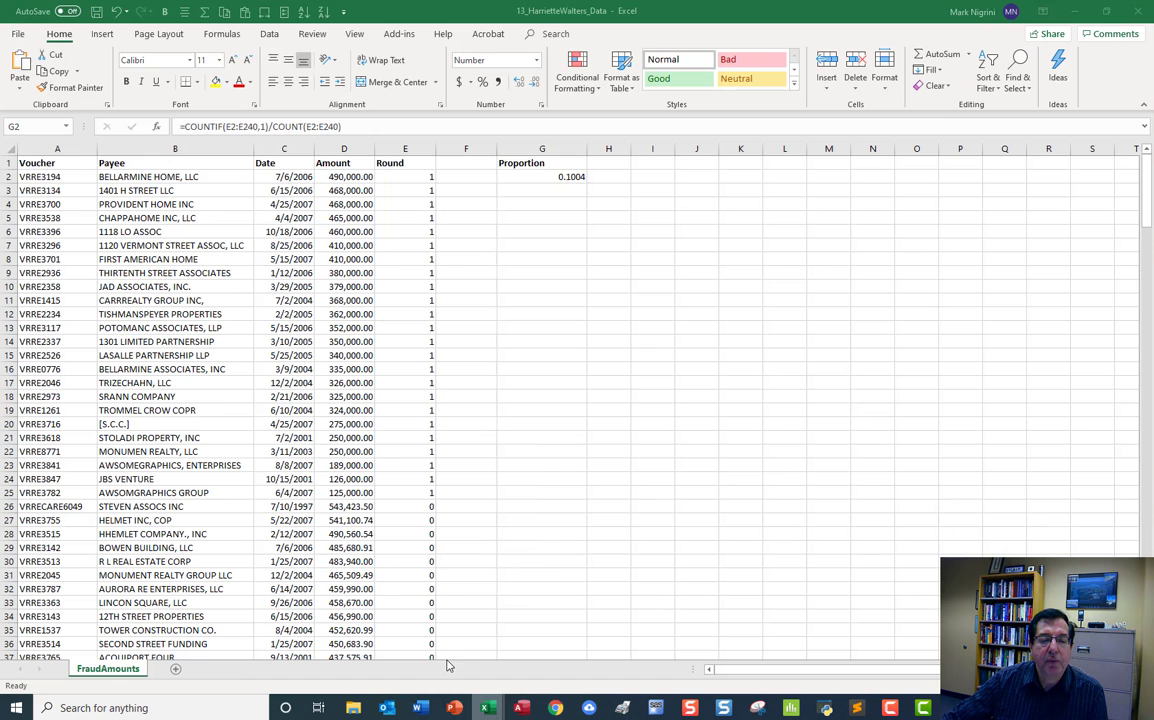
right_click(540, 176)
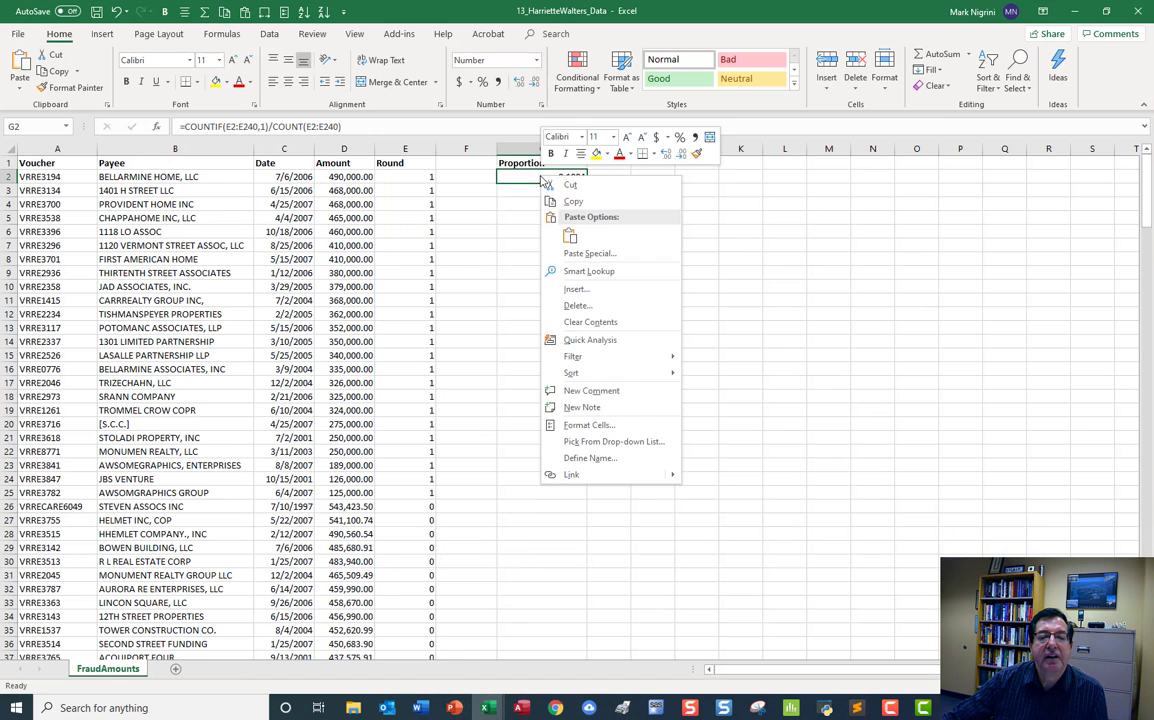
click(600, 428)
click(449, 368)
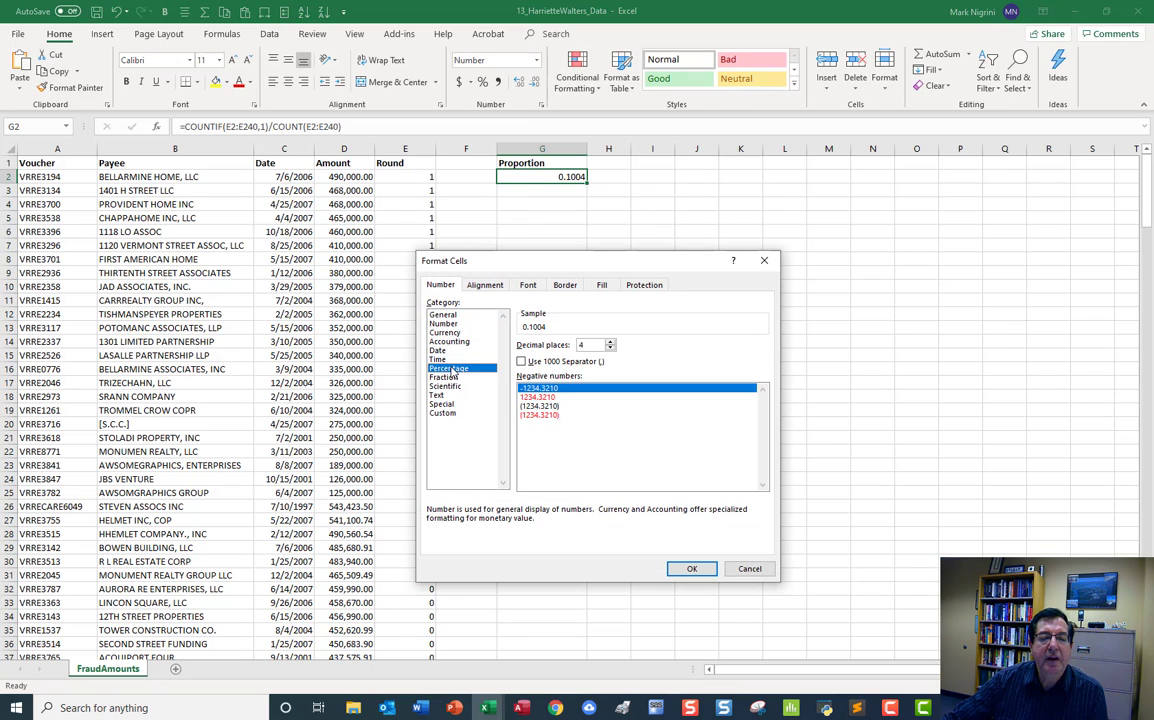
click(610, 348)
click(692, 568)
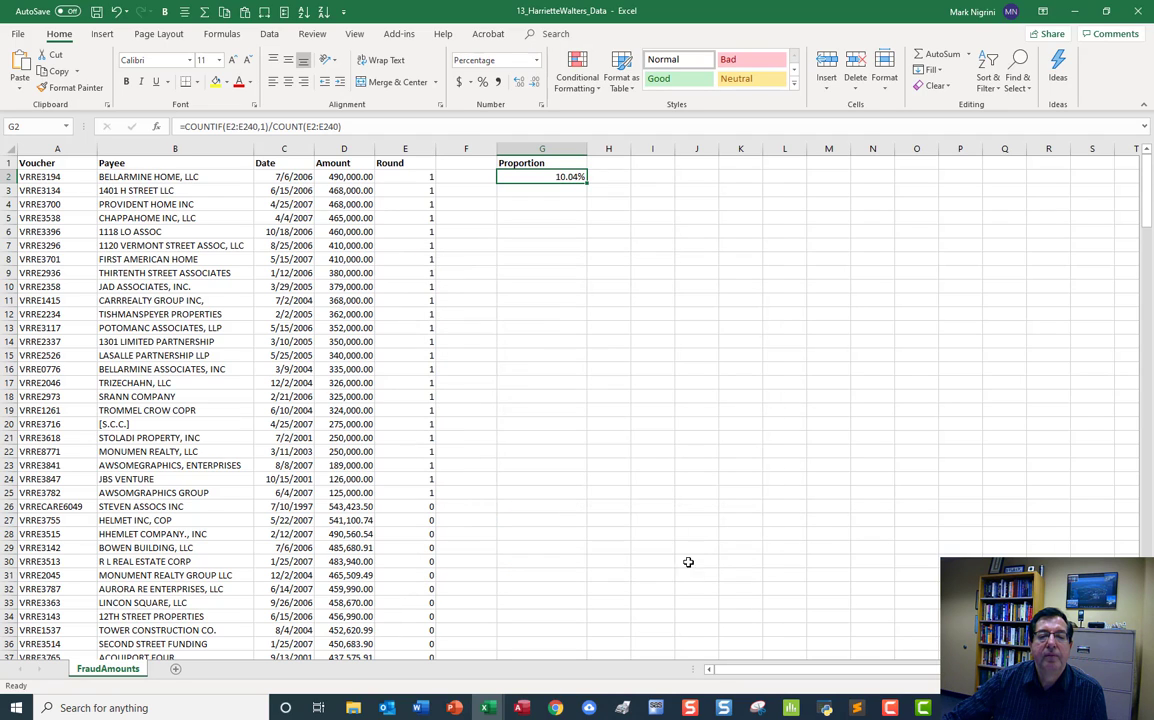
click(597, 455)
click(550, 176)
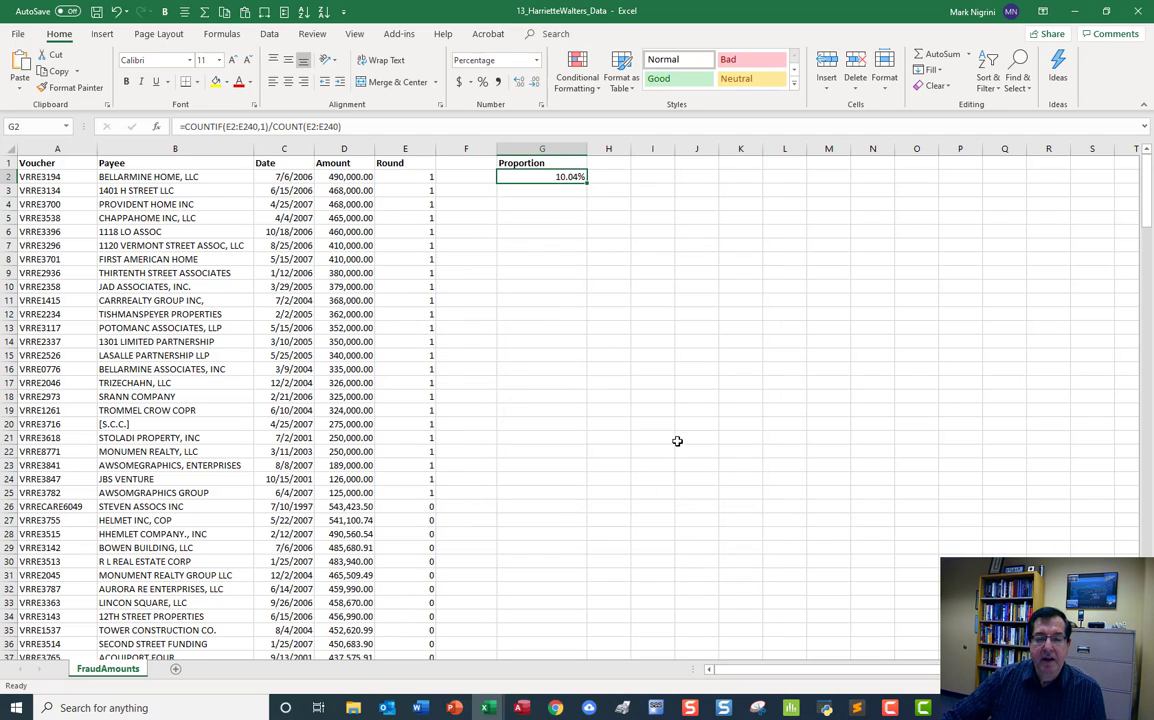
click(455, 707)
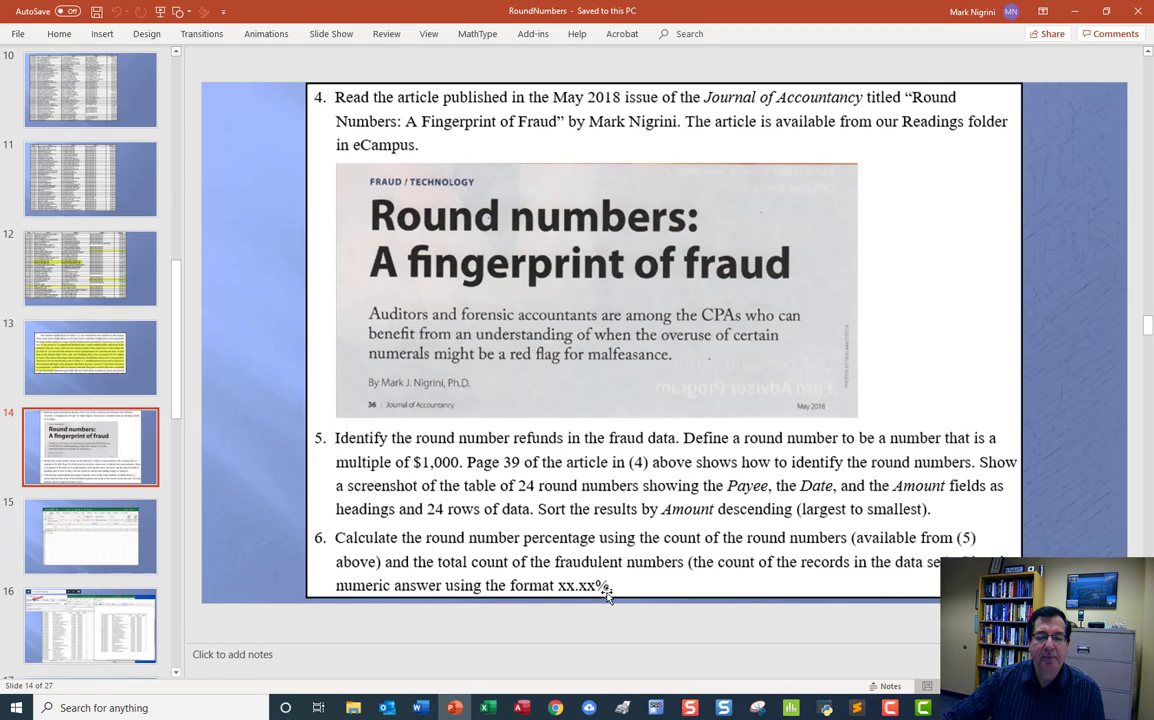
- Look through slides 15 and 16, then show slide 17's MOD, IF and COUNTIF summary
click(120, 530)
click(120, 640)
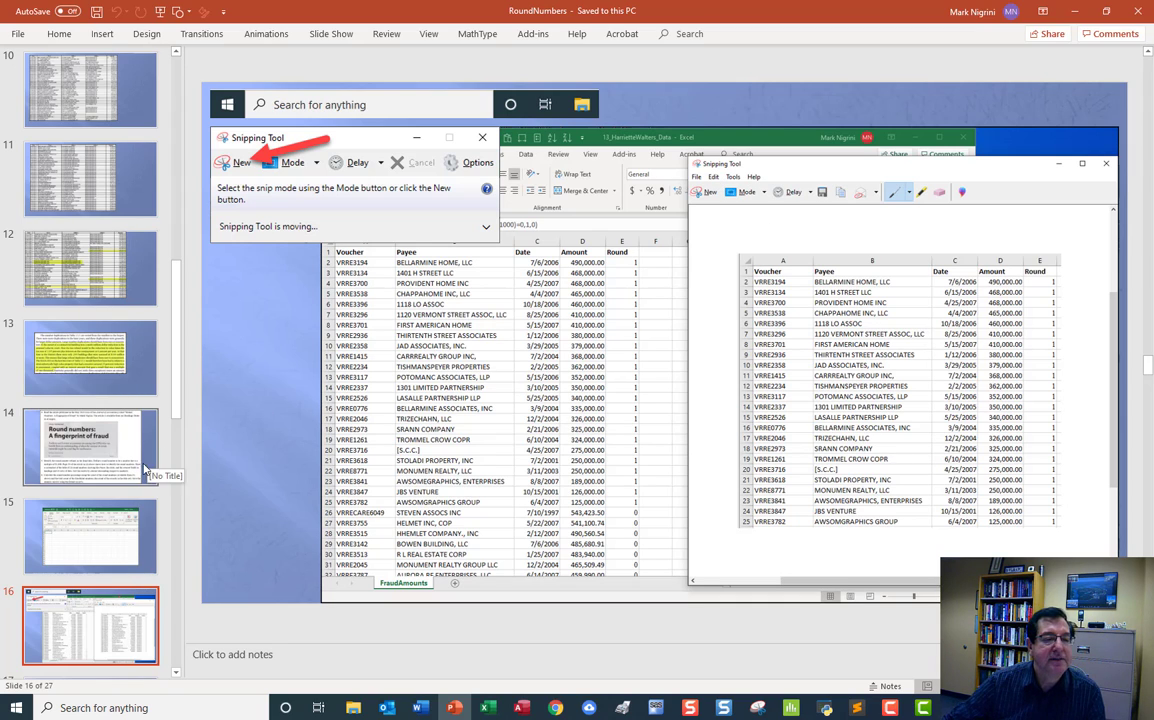
click(139, 545)
scroll(110, 520, down, 2)
click(94, 497)
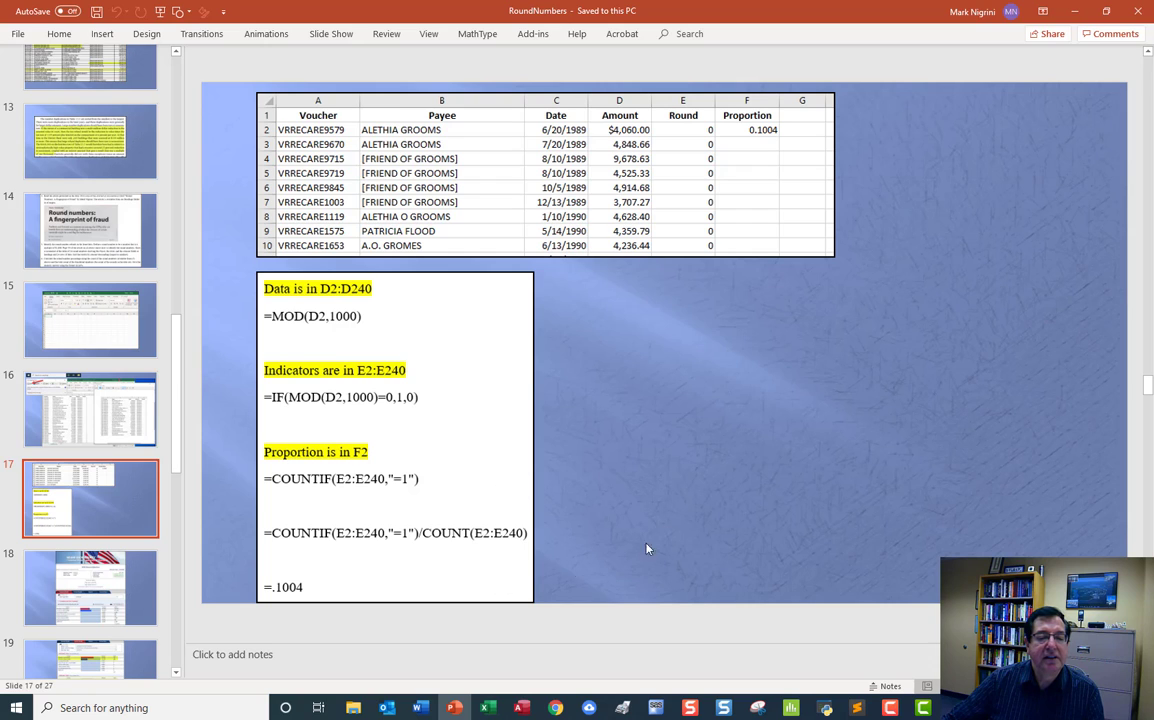
- Advance to slide 18, then show slide 19's Miami-Dade precinct results
key(Down)
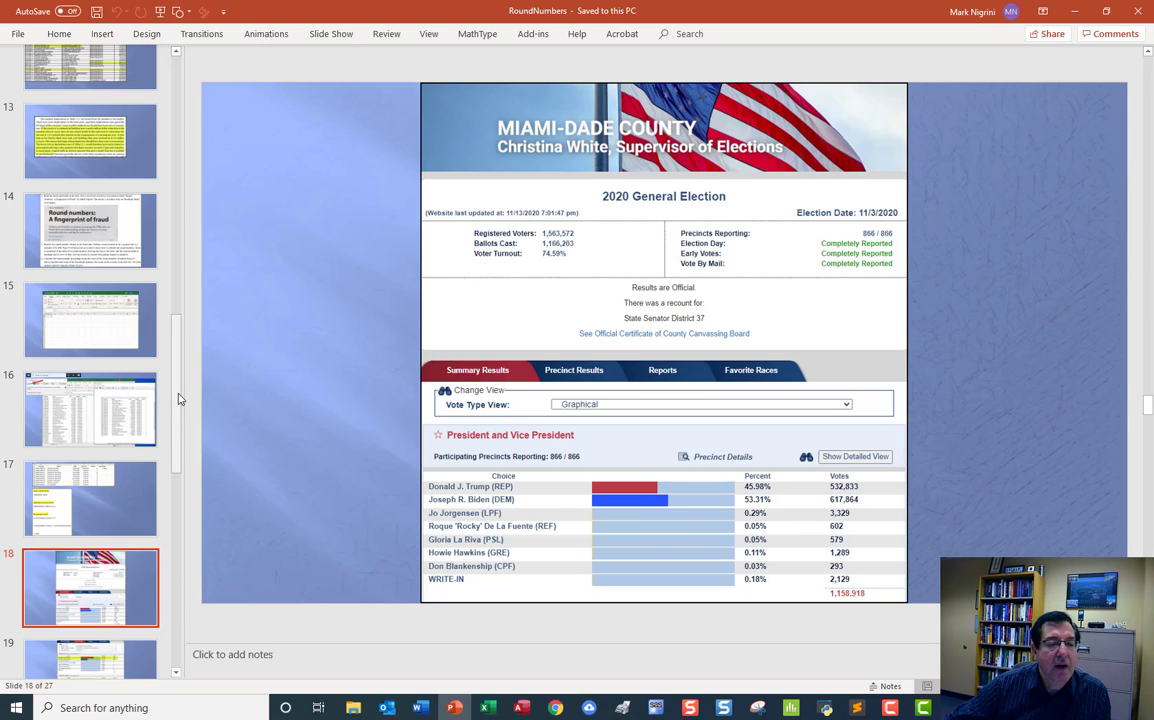
scroll(140, 300, down, 5)
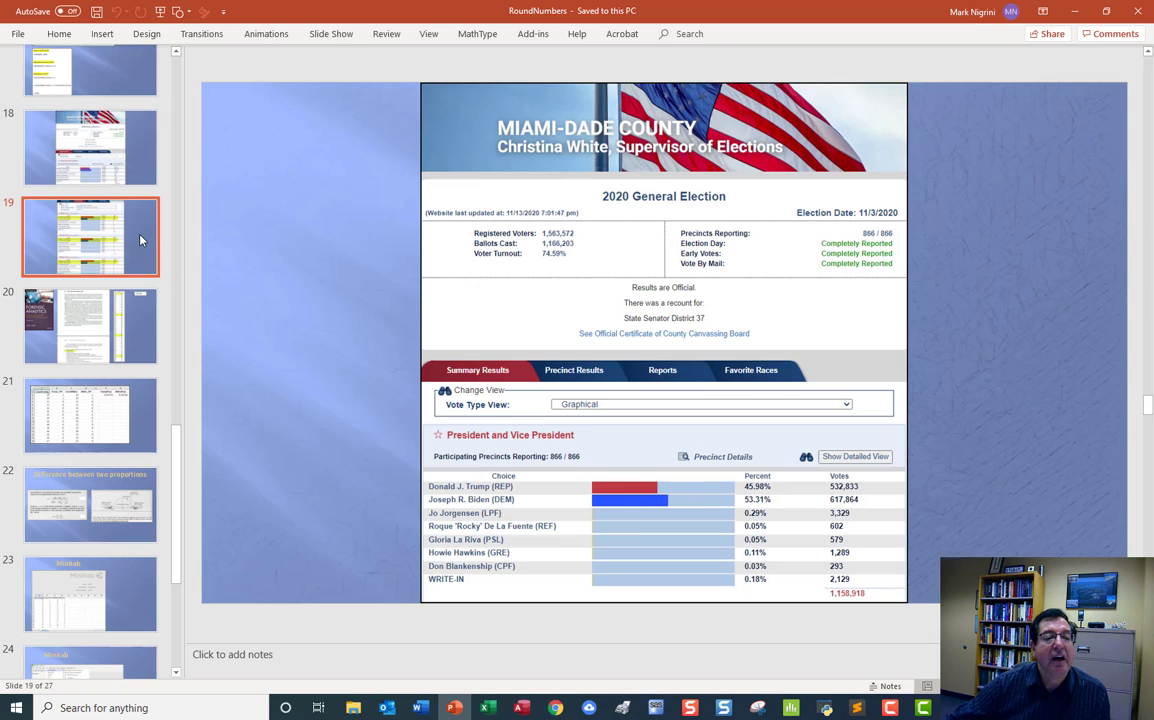
click(170, 252)
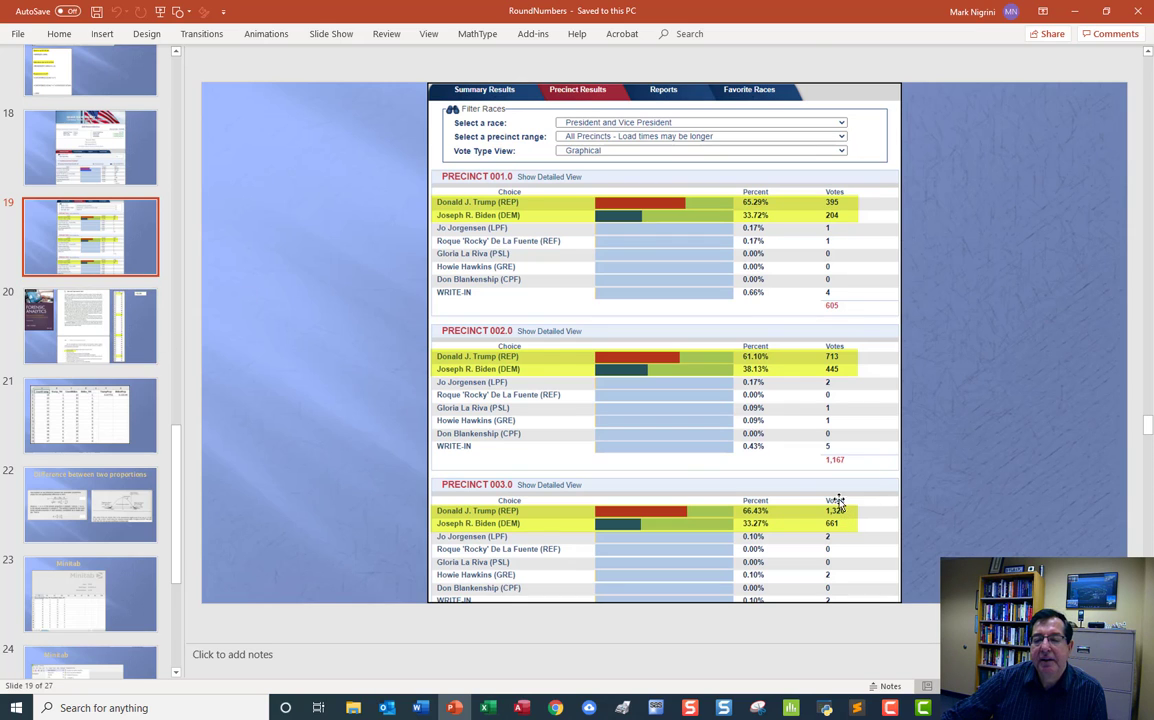
scroll(428, 430, down, 1)
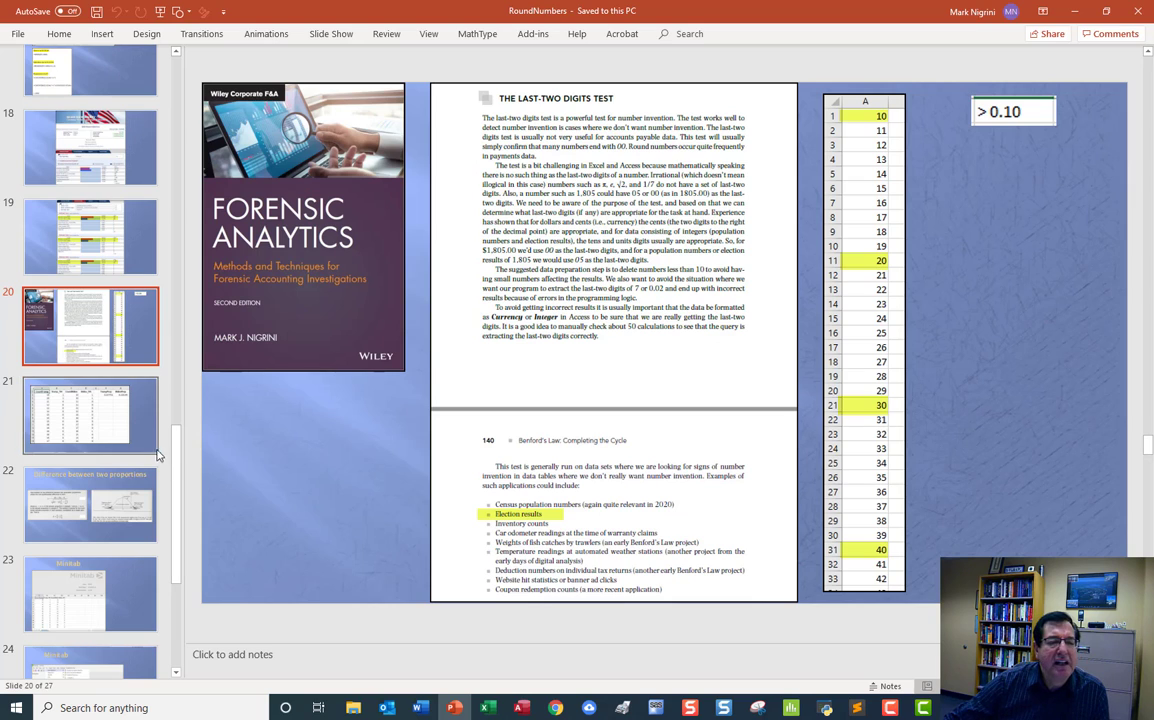
- Show slide 21 with the Trump and Biden counts and proportions
click(127, 390)
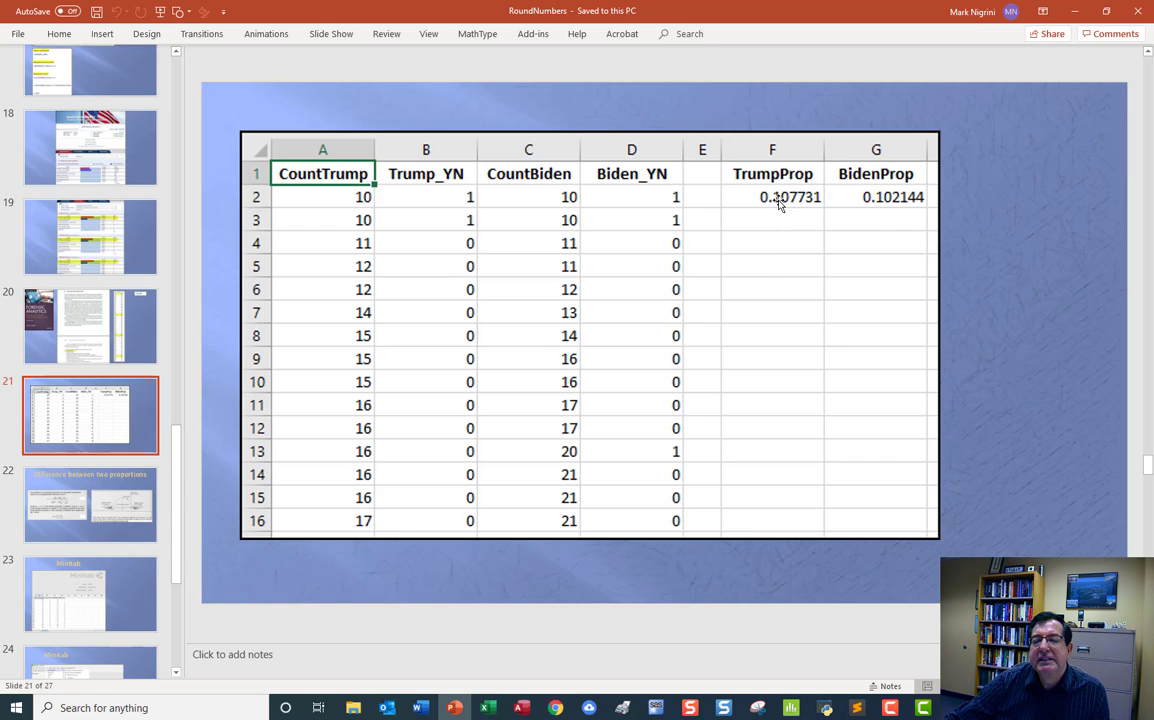
- Move between the proportions and spreadsheet slides, then advance to the Minitab 2 Proportions screenshot
click(97, 535)
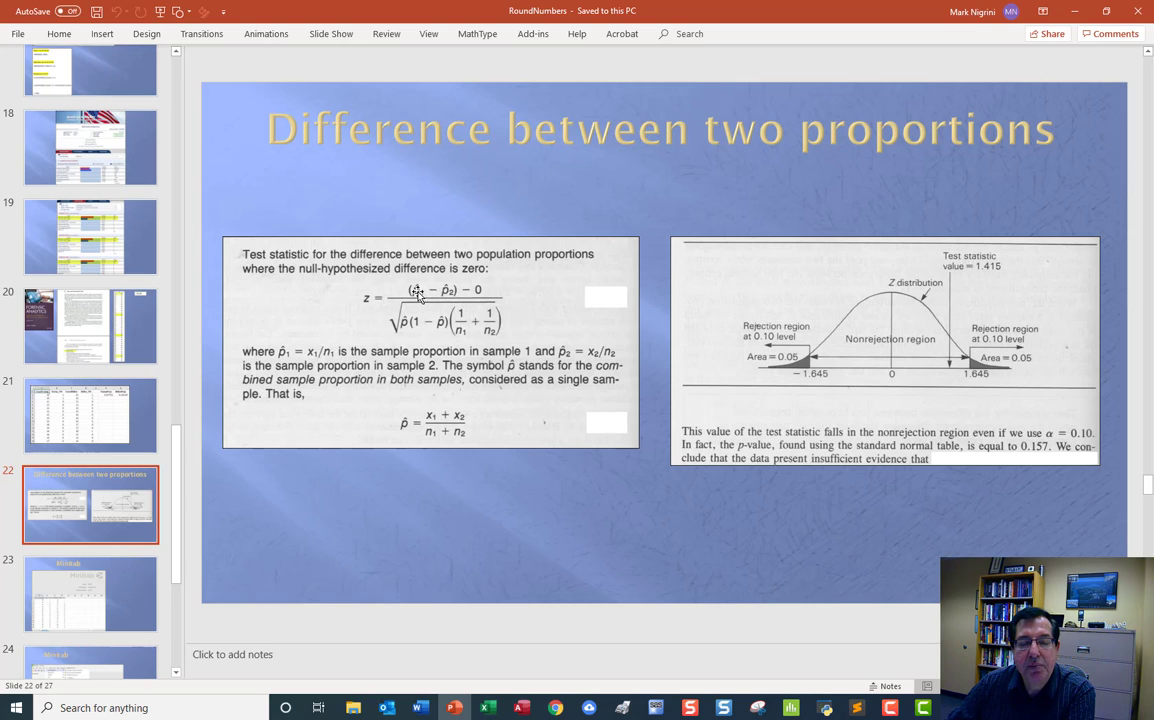
click(141, 401)
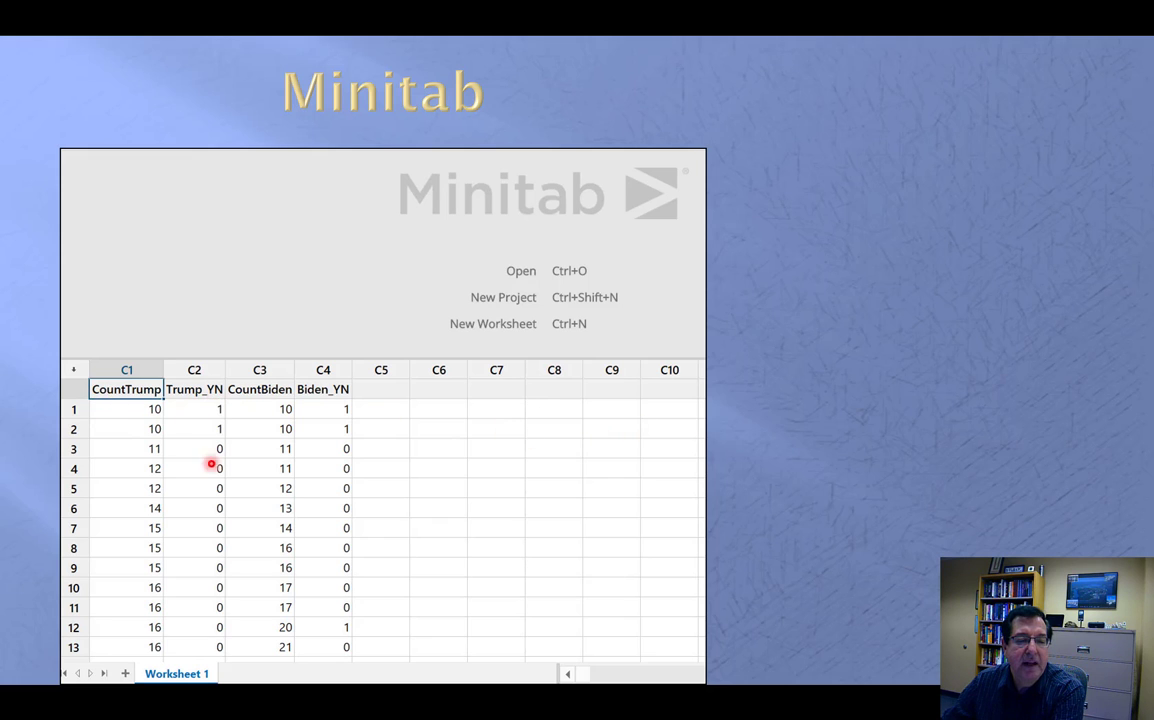
key(Right)
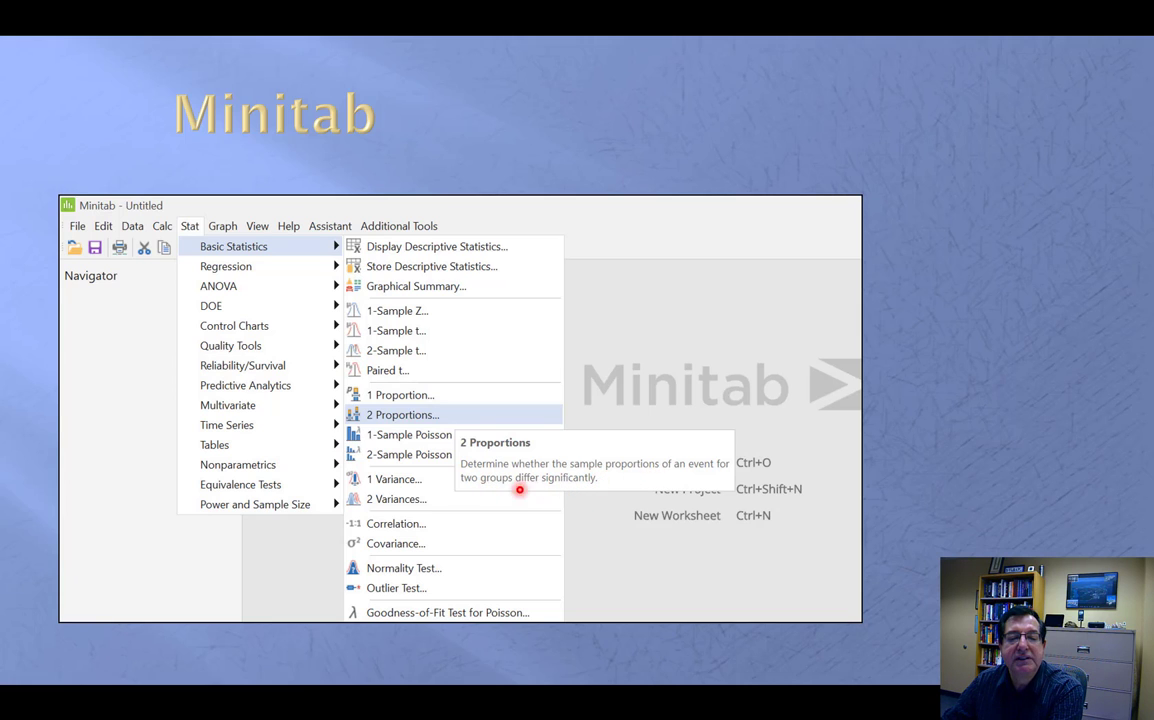
- Advance to the Two-Sample Proportion setup slide comparing Trump_YN and Biden_YN
key(Right)
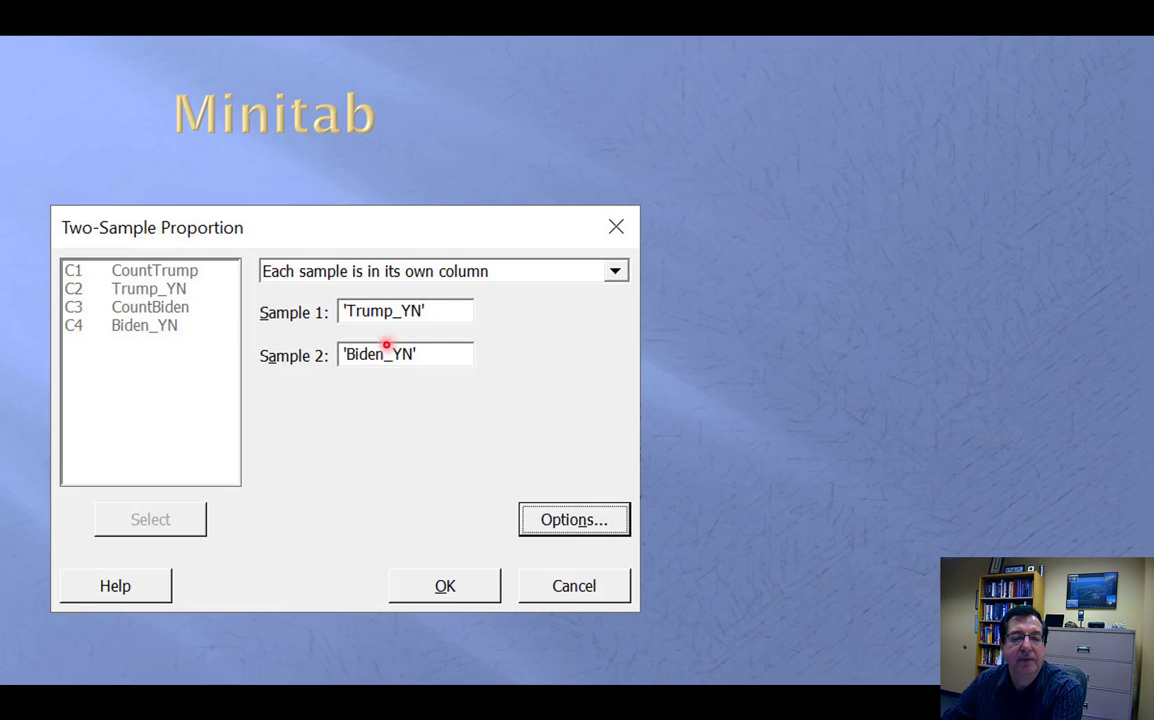
- Advance the slideshow to the slide showing Minitab's two-proportion test output
key(Right)
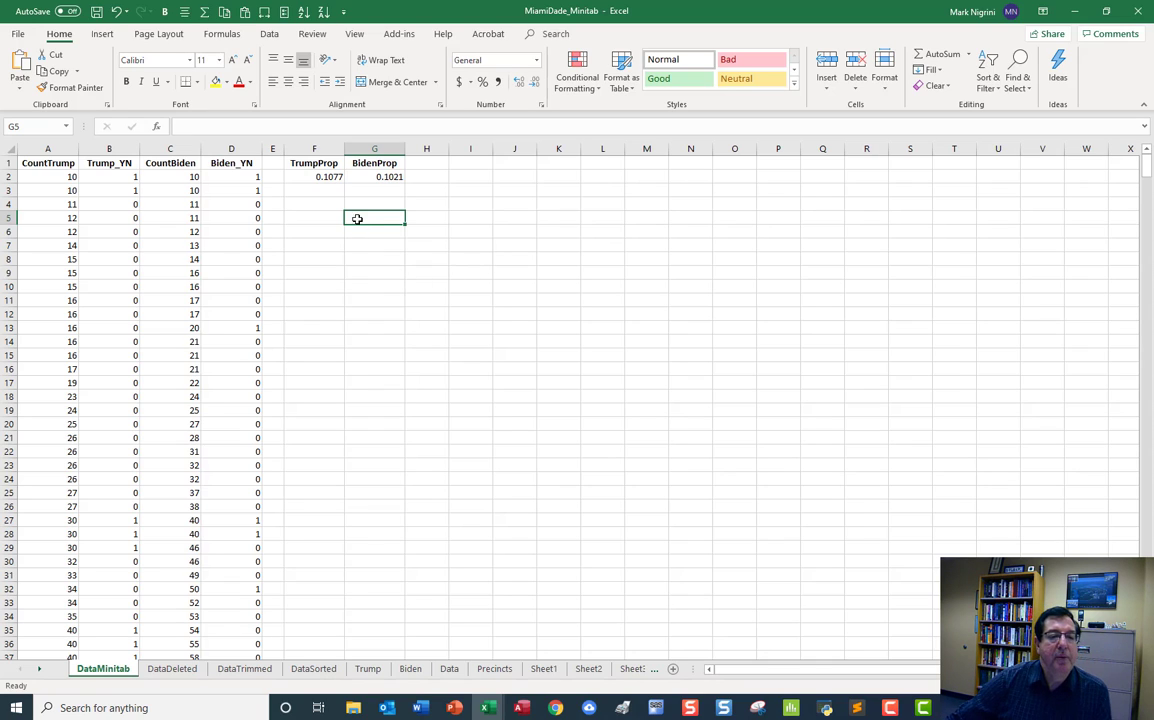
- Enter =VAR.S(B2:B790) in F4 and =VAR.S(D2:D794) in G4 for the sample variances
click(321, 176)
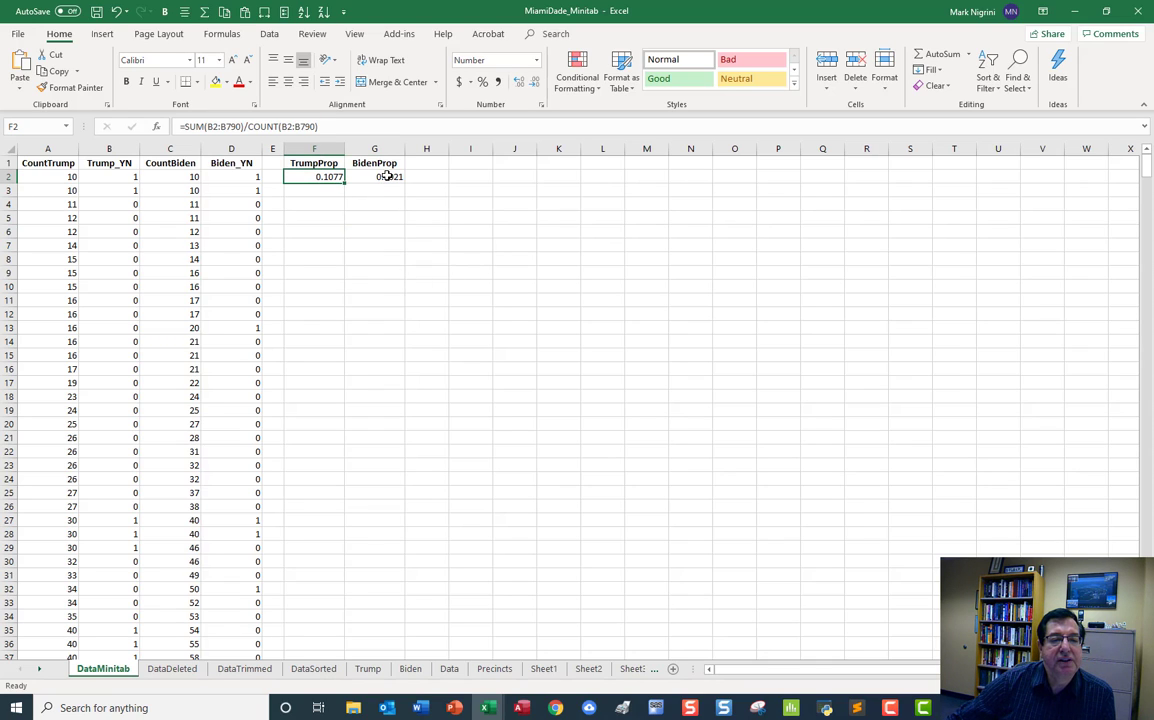
click(387, 176)
click(318, 203)
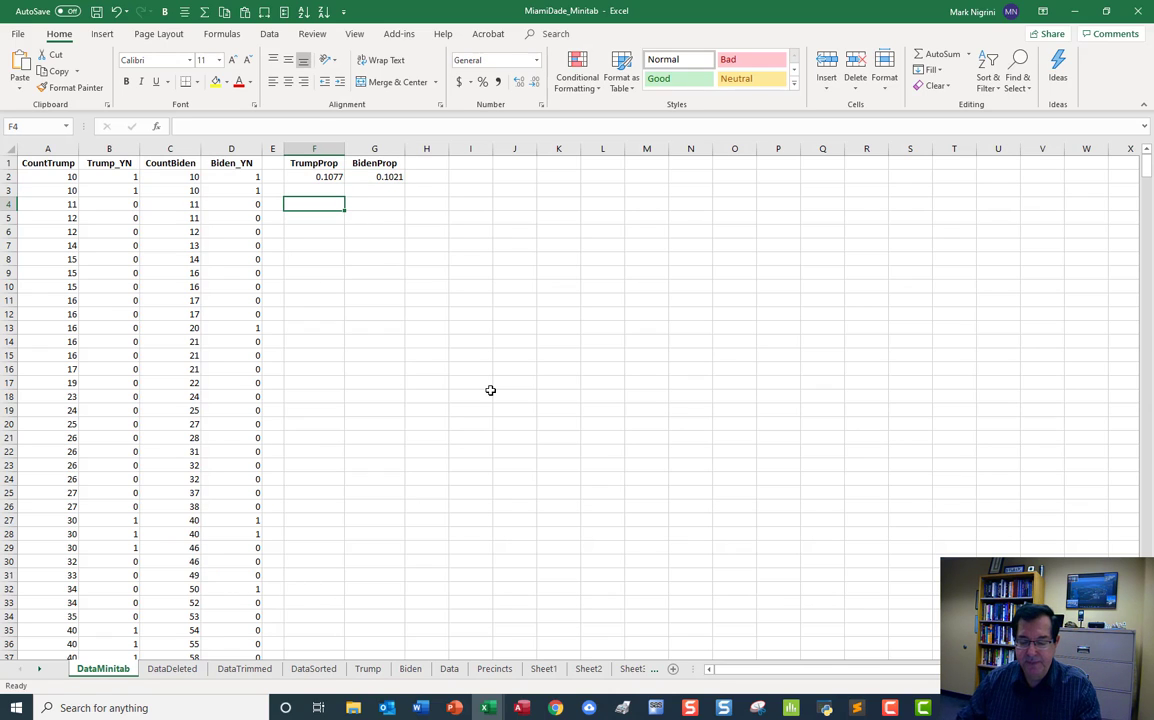
text(=)
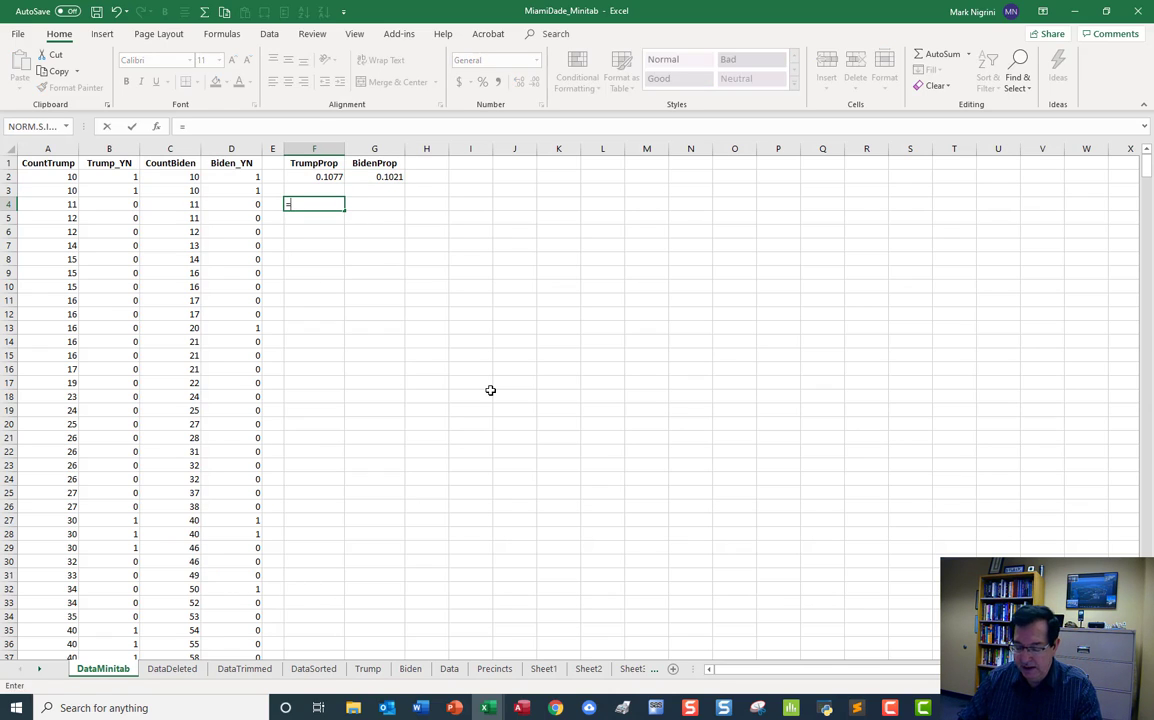
text(var.s()
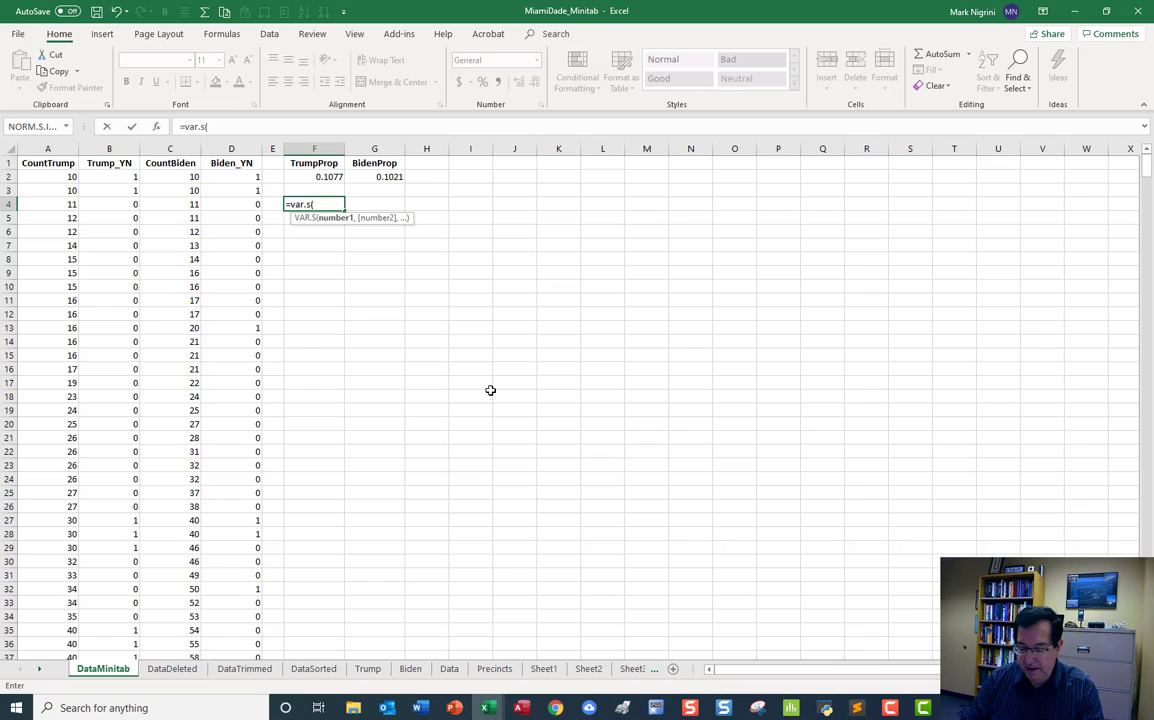
text(b2:b)
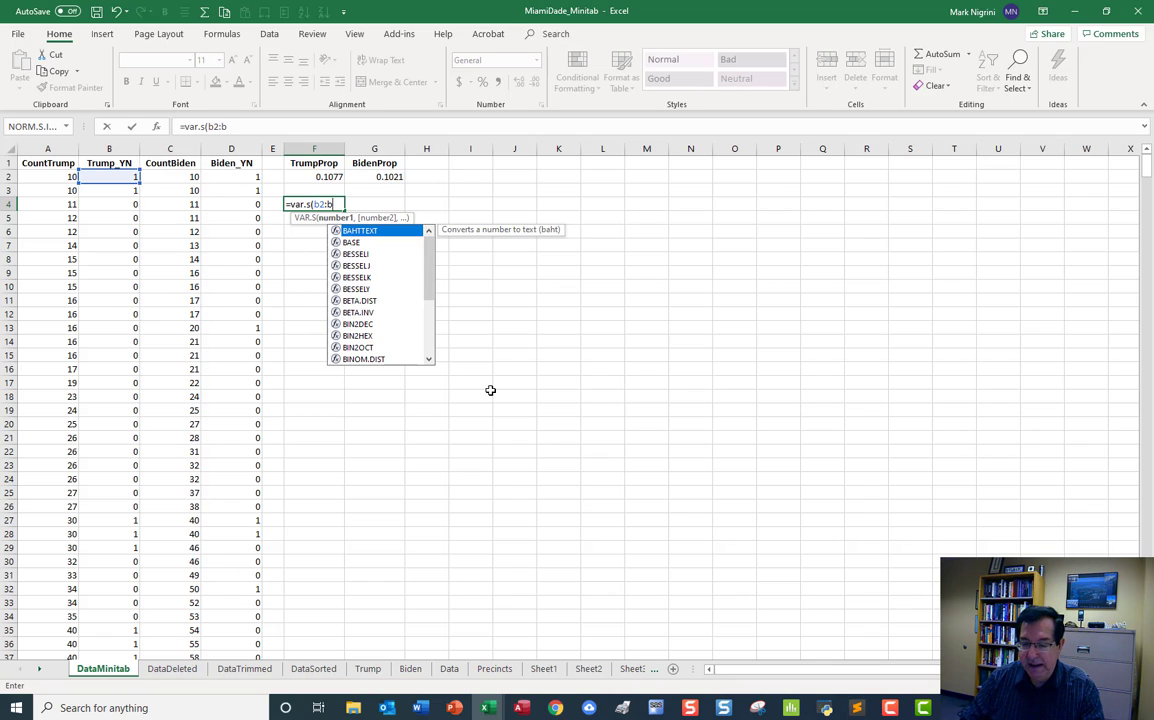
text(790)
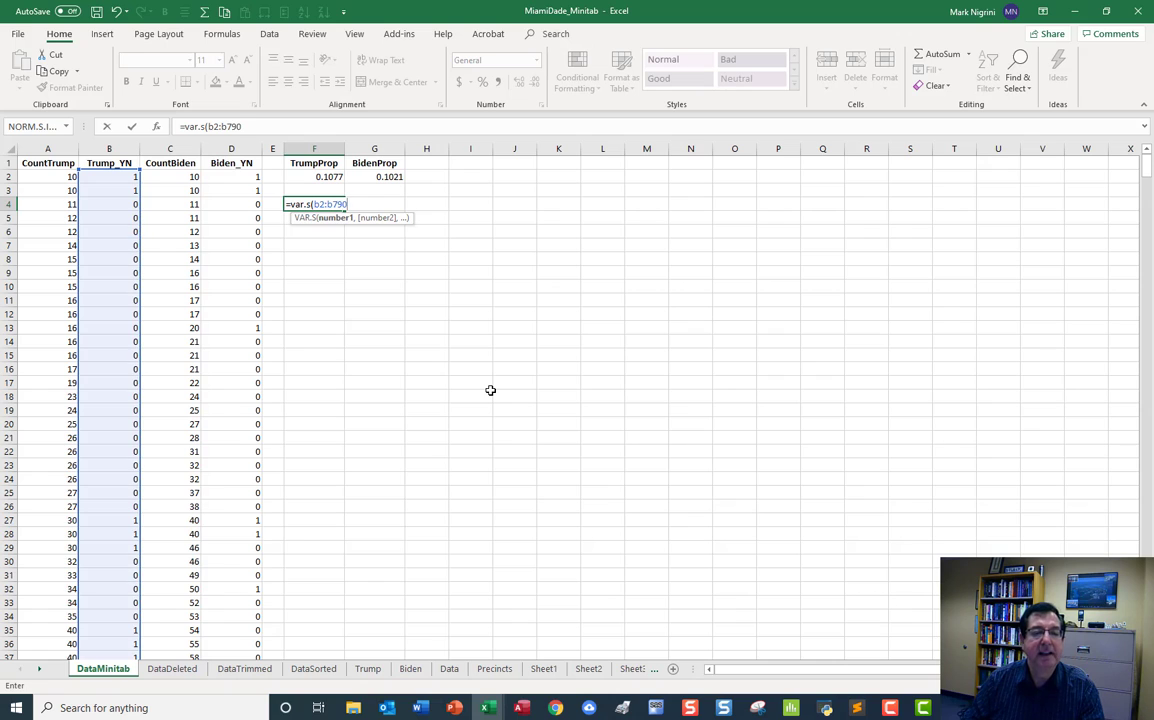
key(Return)
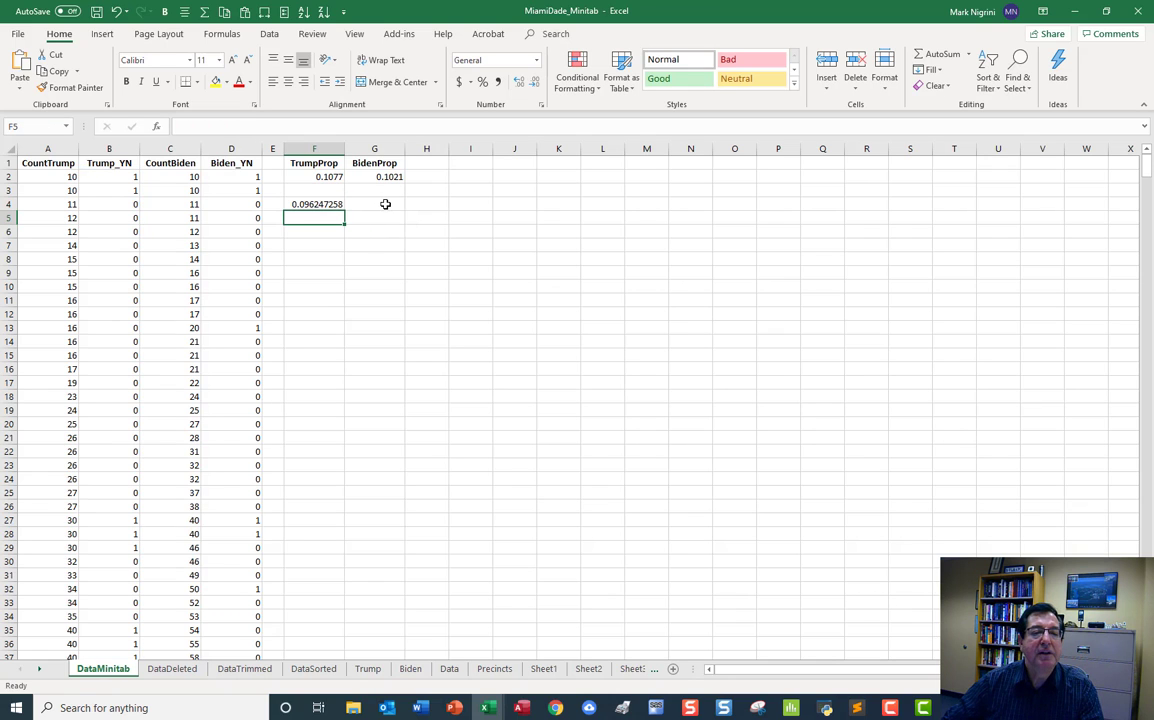
key(Up)
key(Right)
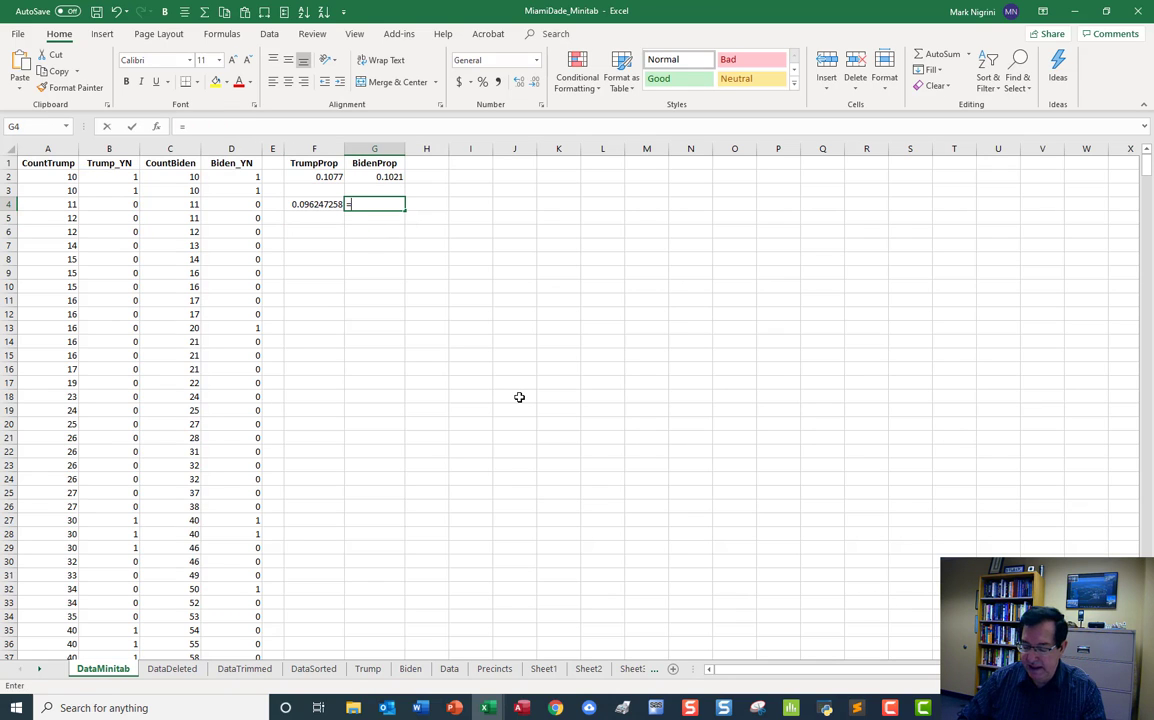
text(=var.s)
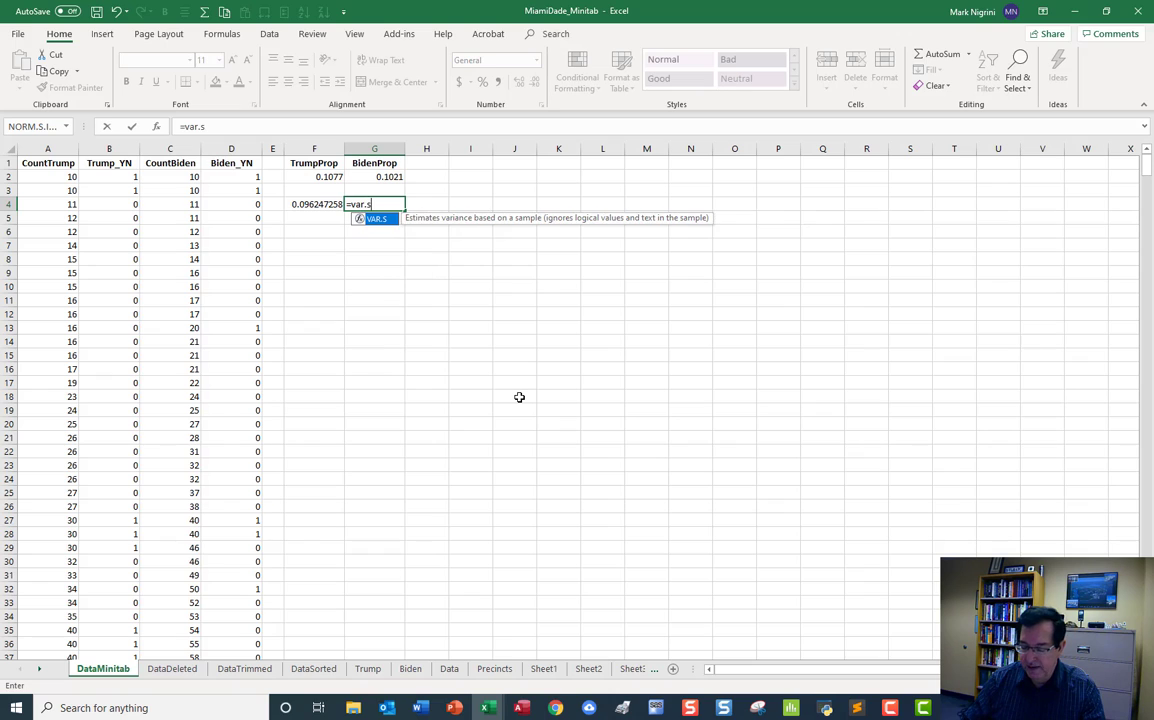
text(()
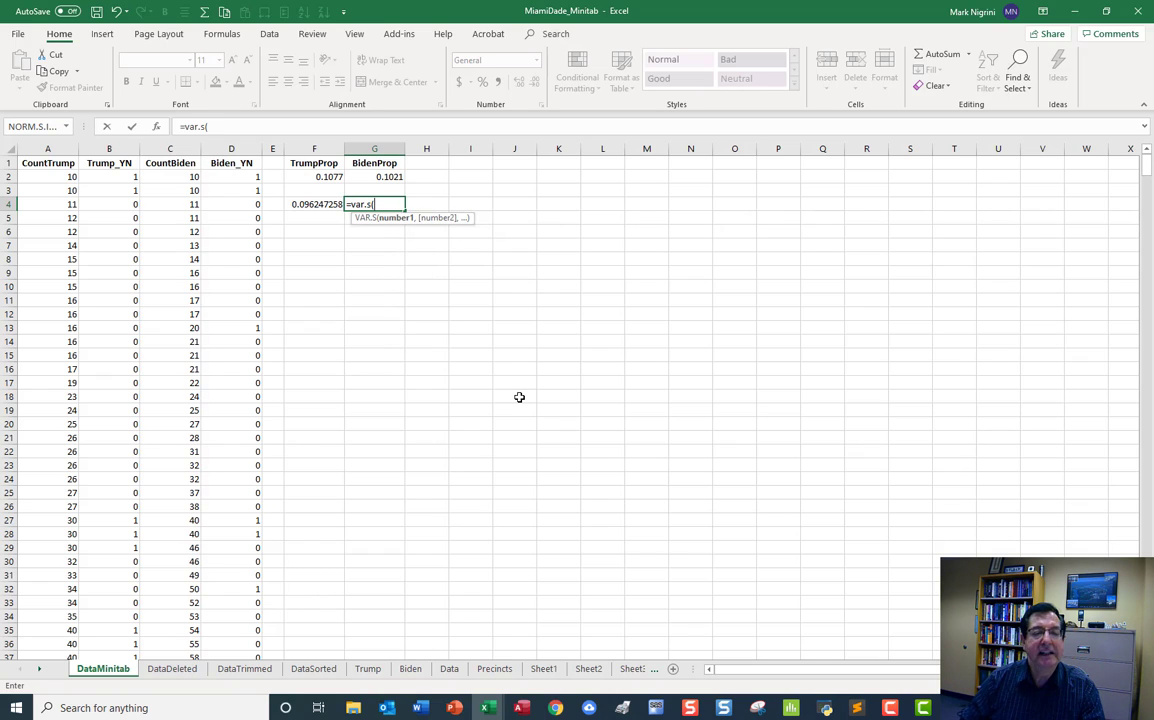
text(d2:d79)
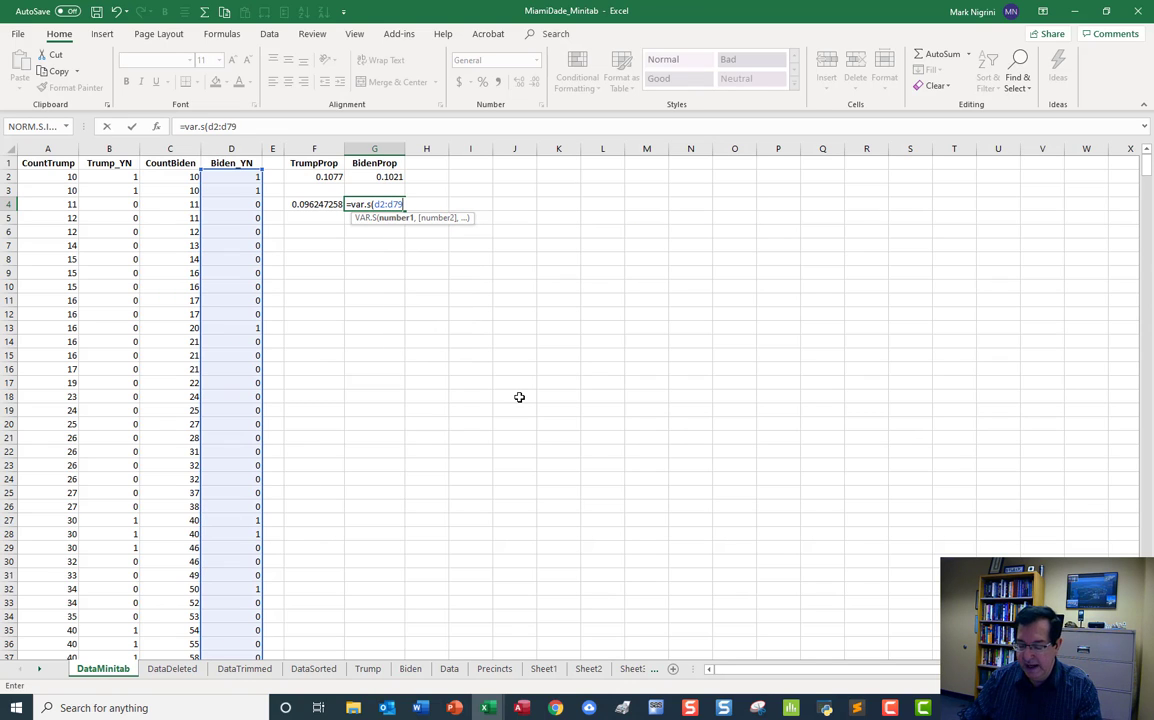
text(4))
key(Return)
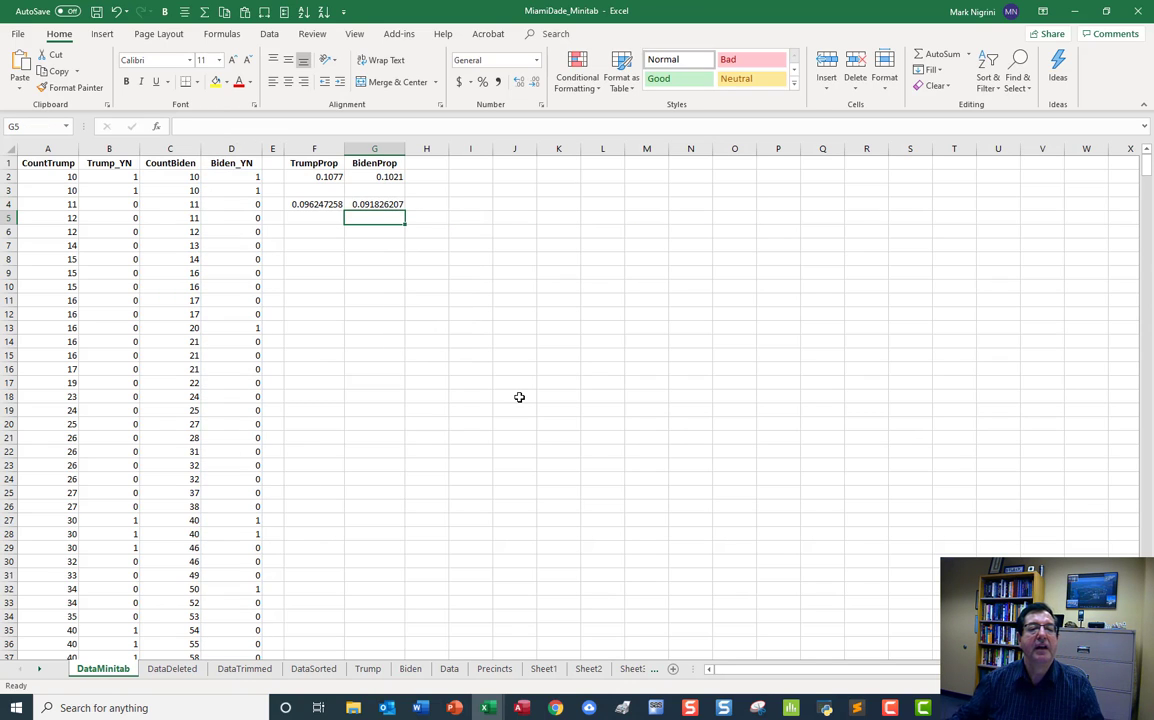
- Format F4:G4 to four decimals so the variances show 0.0962 and 0.0918
drag(312, 204, 368, 204)
right_click(369, 206)
click(414, 453)
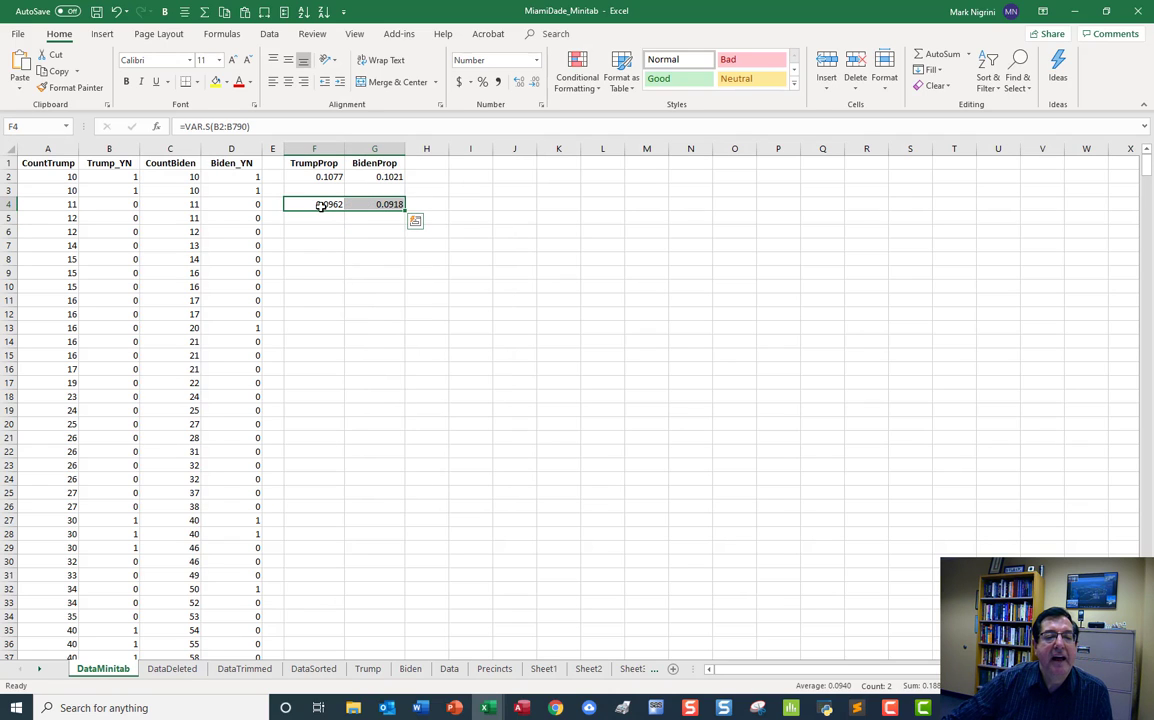
click(319, 206)
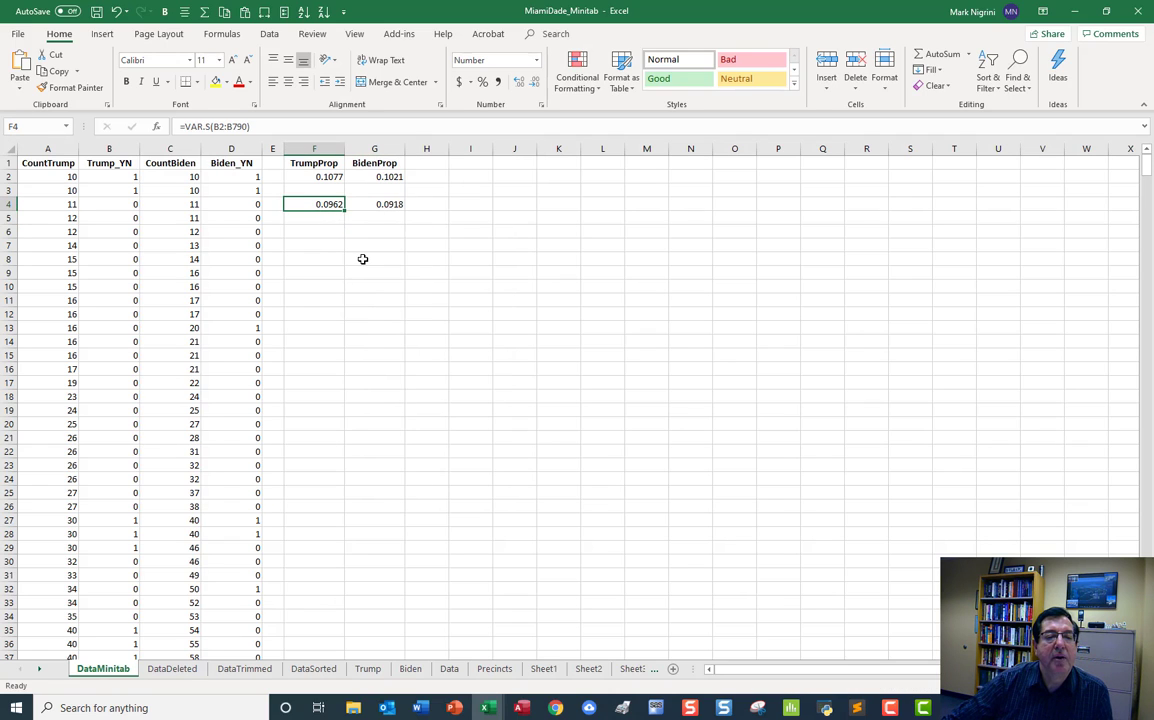
click(384, 204)
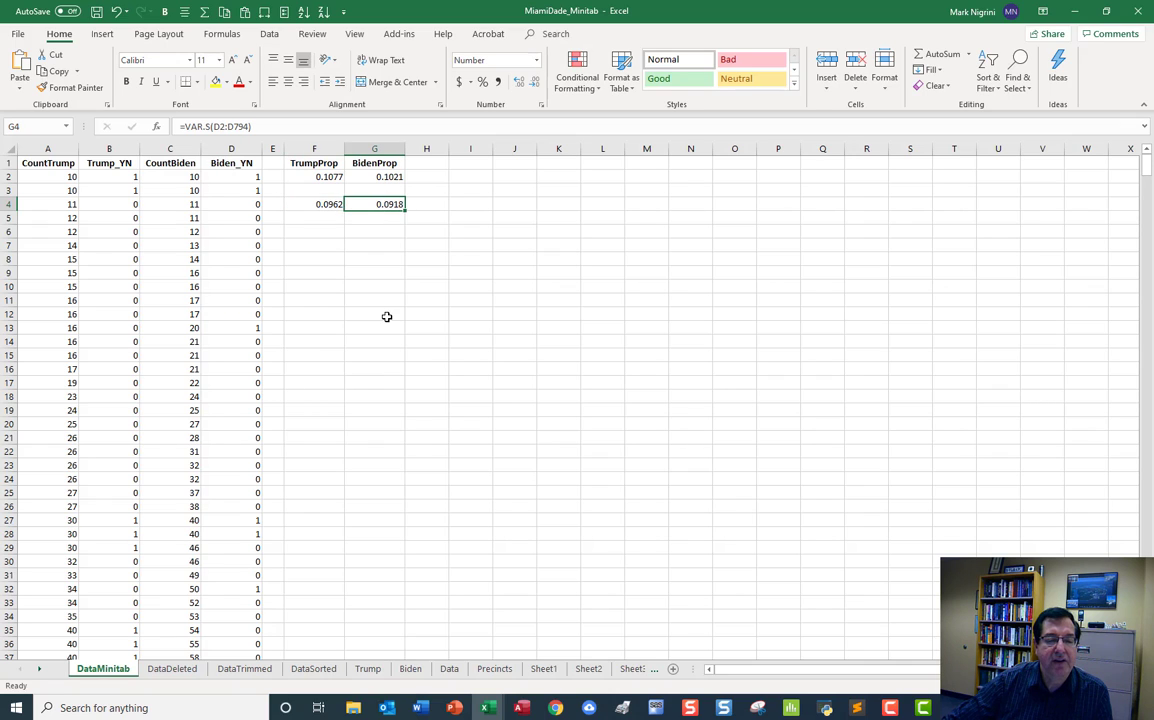
click(318, 234)
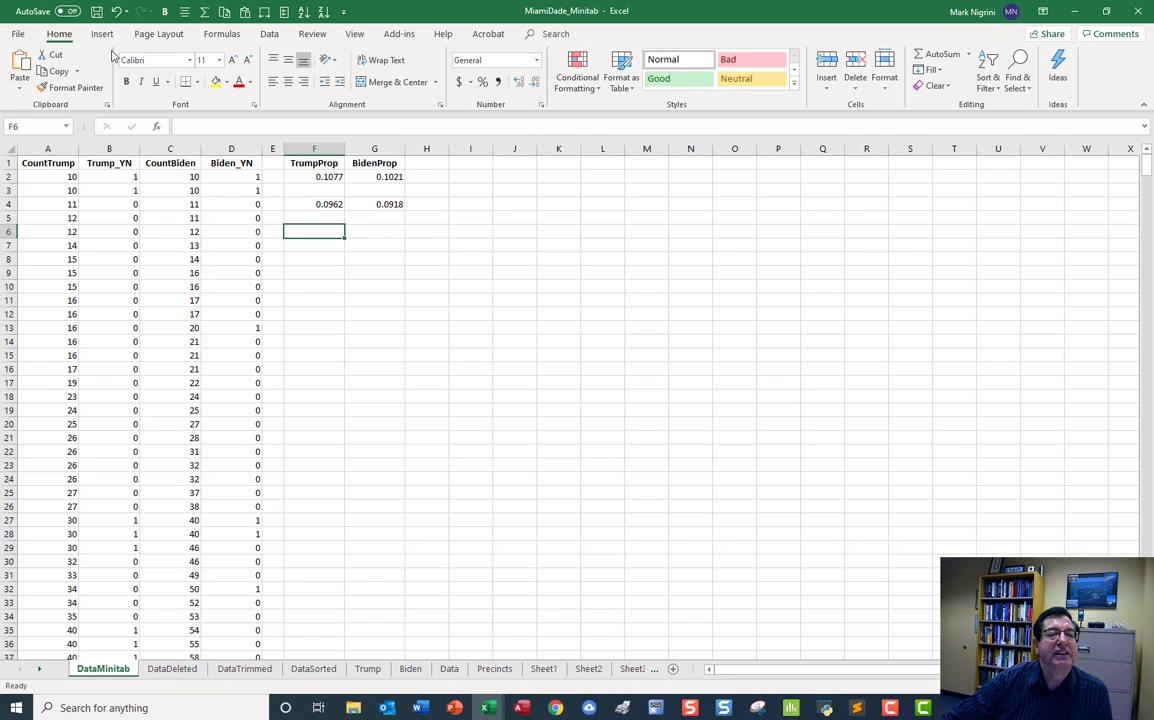
- Choose z-Test: Two Sample for Means from the Data Analysis tools
key(Down)
key(Down)
key(Down)
key(Down)
click(270, 34)
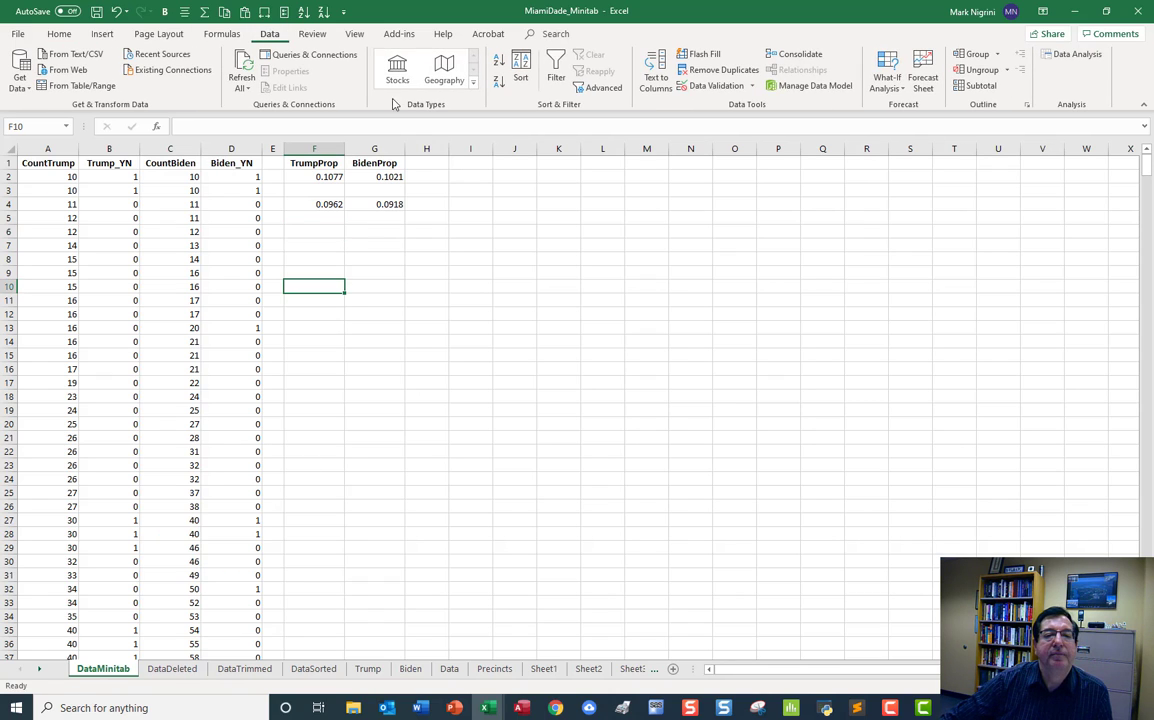
click(1076, 62)
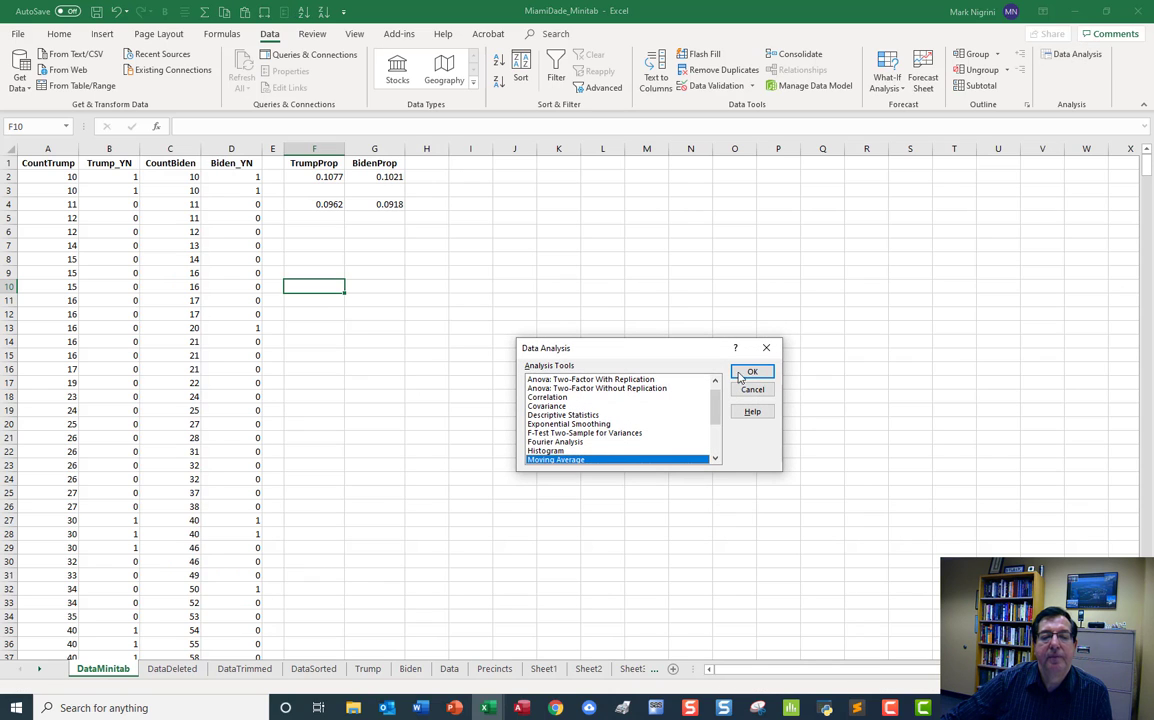
scroll(640, 440, down, 3)
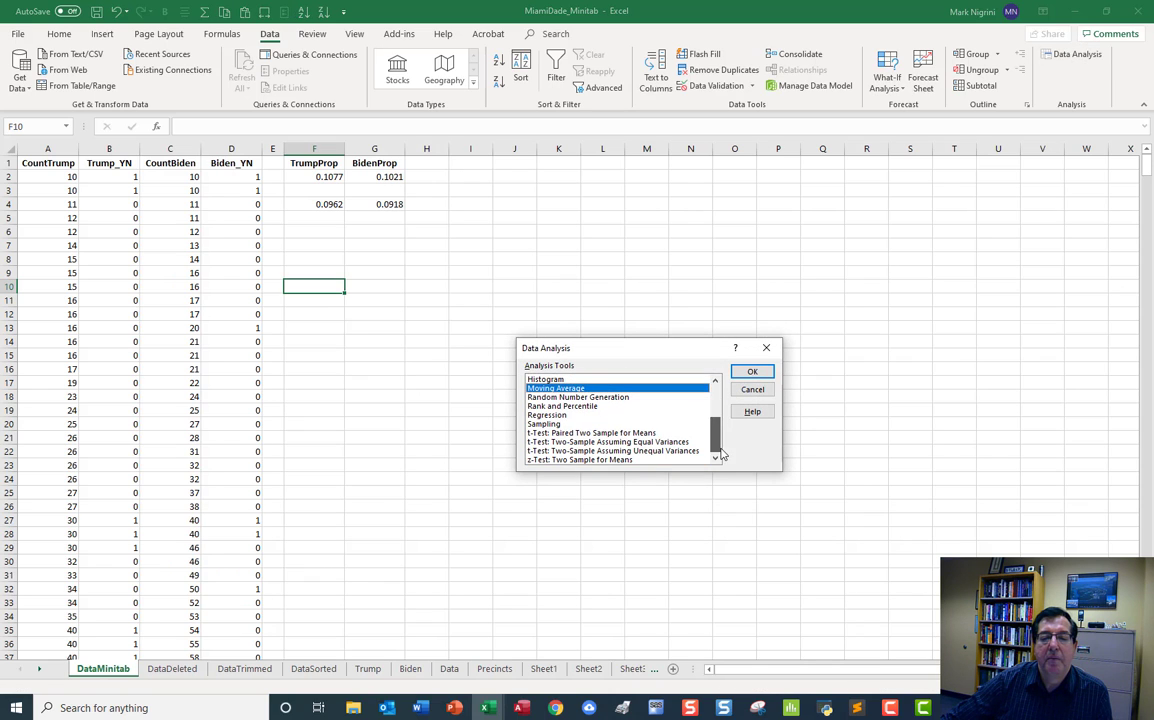
click(576, 459)
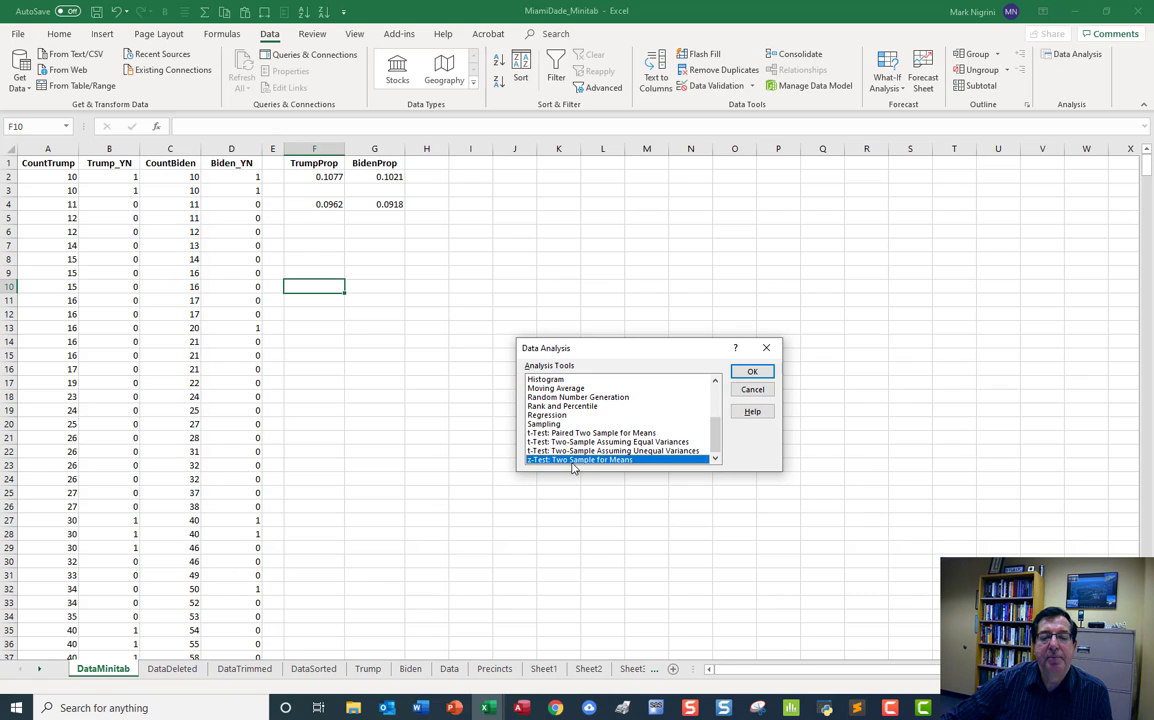
- Enter ranges b2:b790 and d2:d794 with known variances .0962 and .0918
click(752, 373)
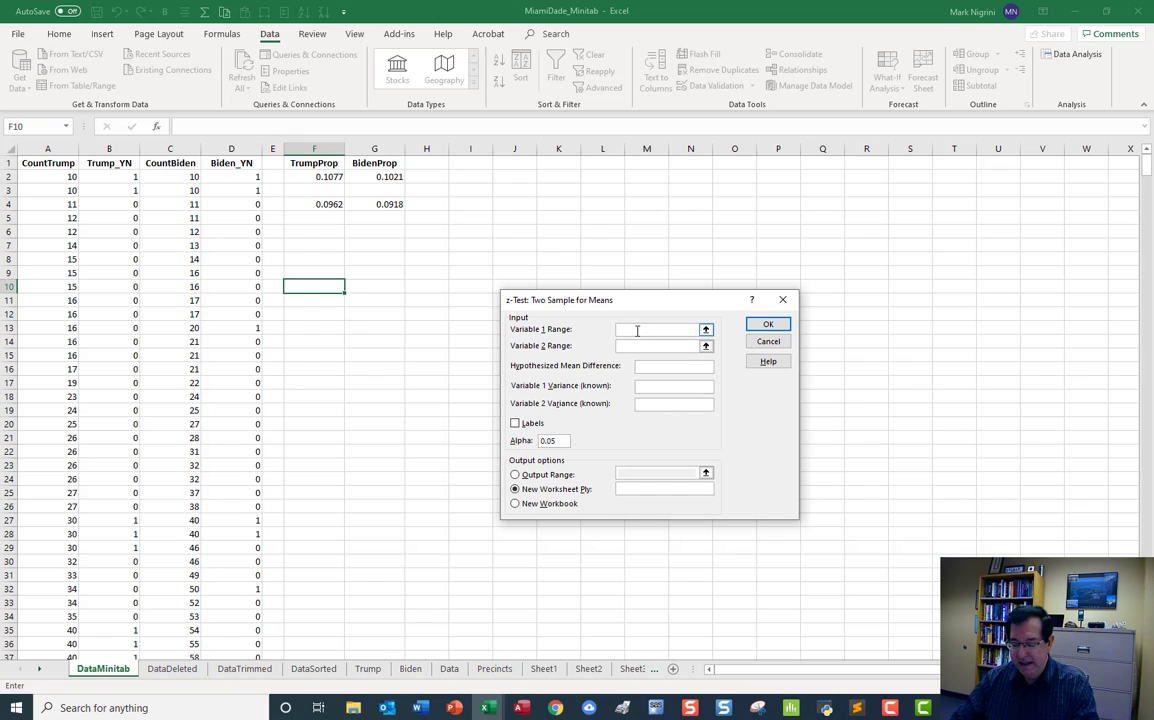
text(b2:b790)
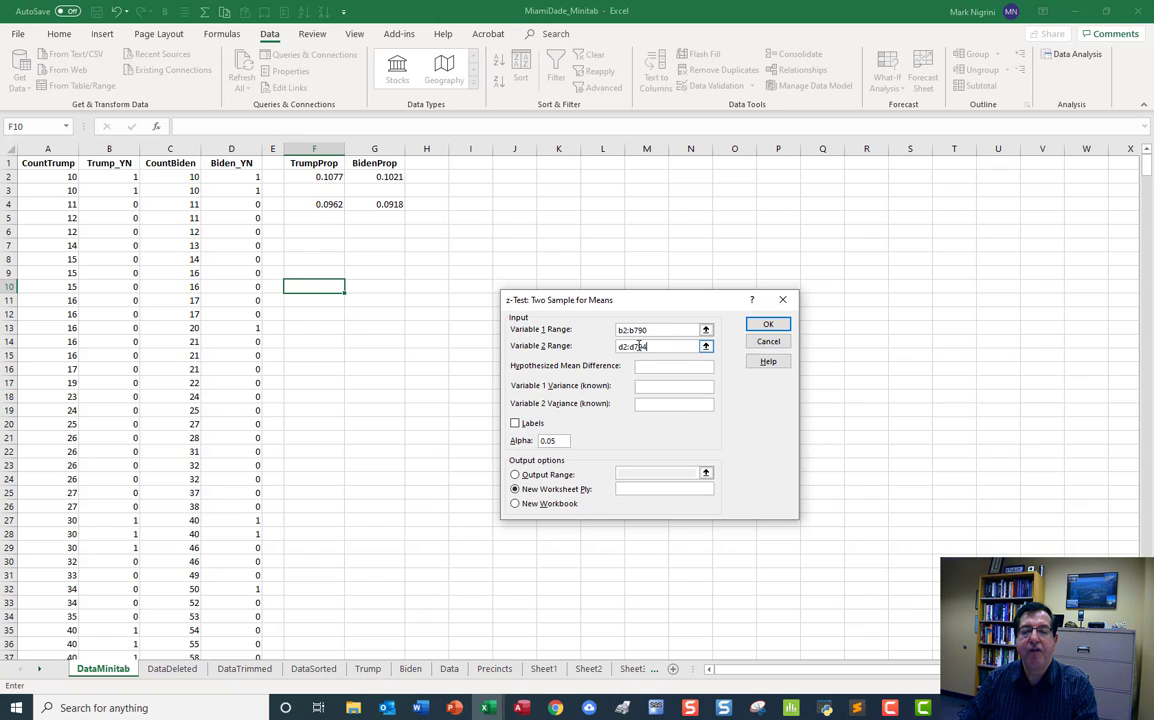
click(670, 389)
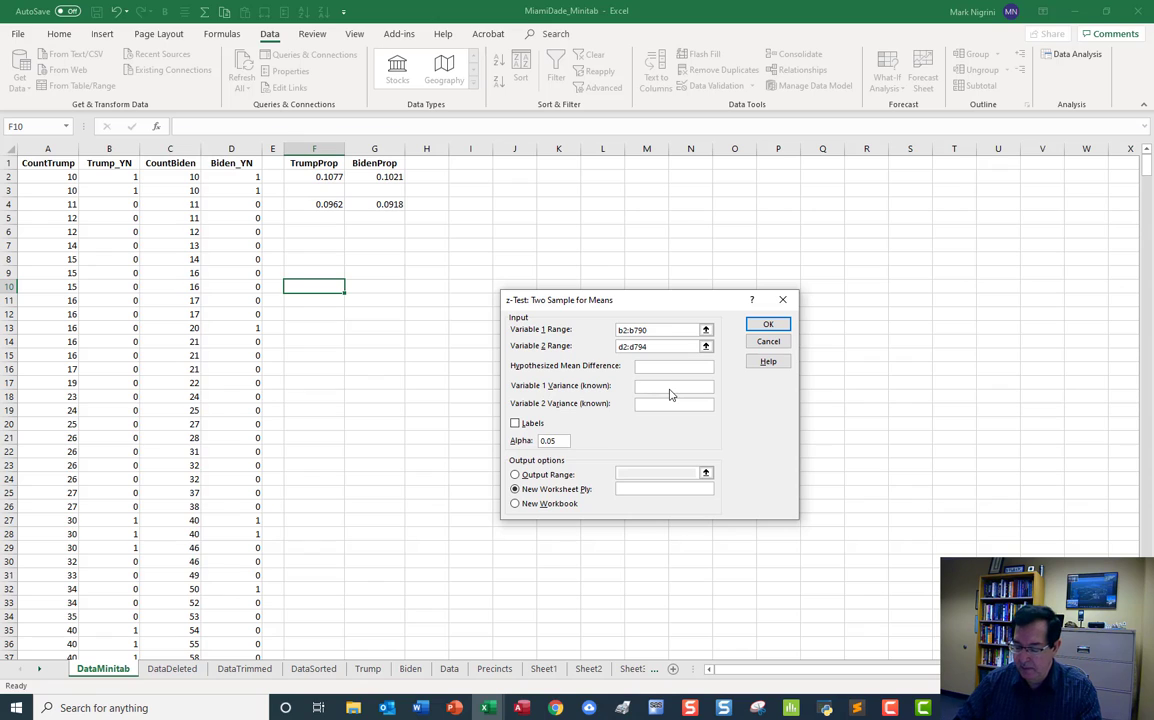
text(.0962)
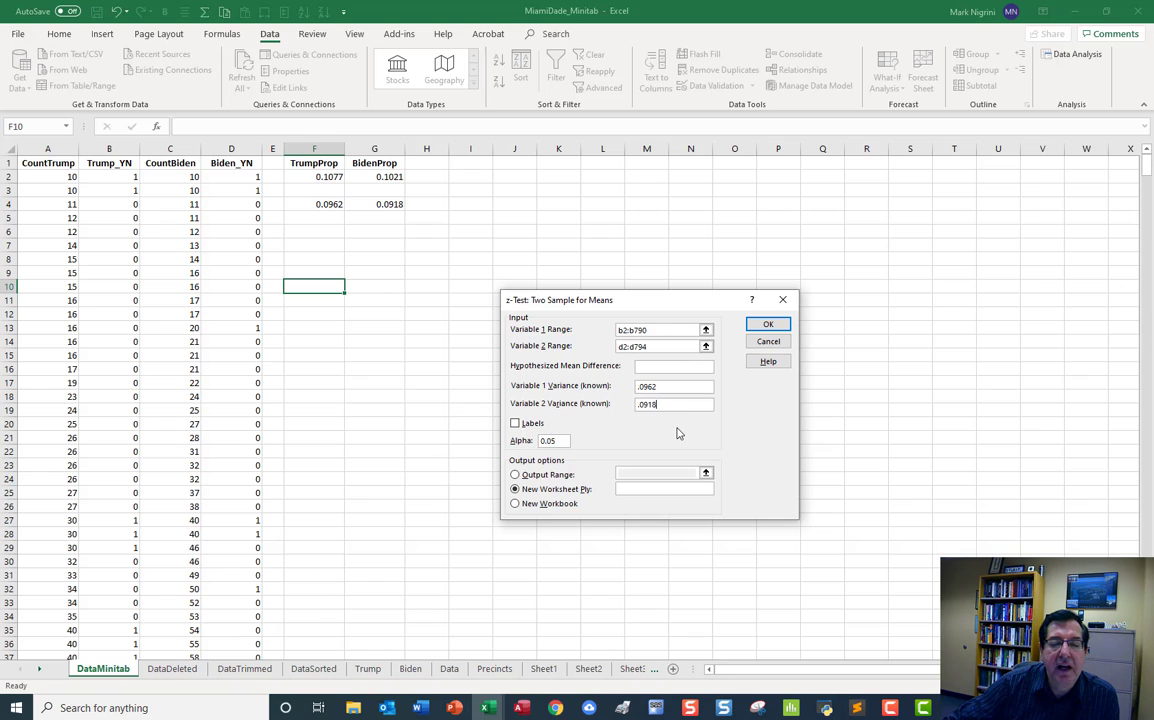
- Run the z-test to a new sheet and set output columns B and C to width 12
click(768, 324)
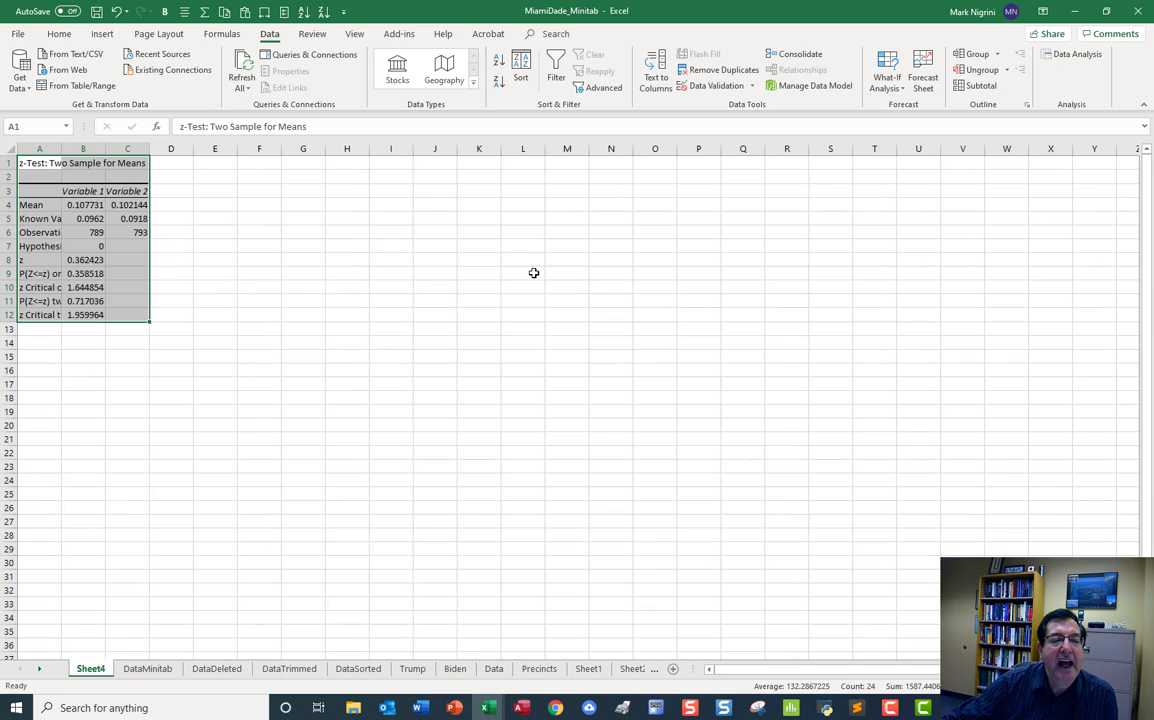
drag(85, 148, 120, 148)
right_click(88, 148)
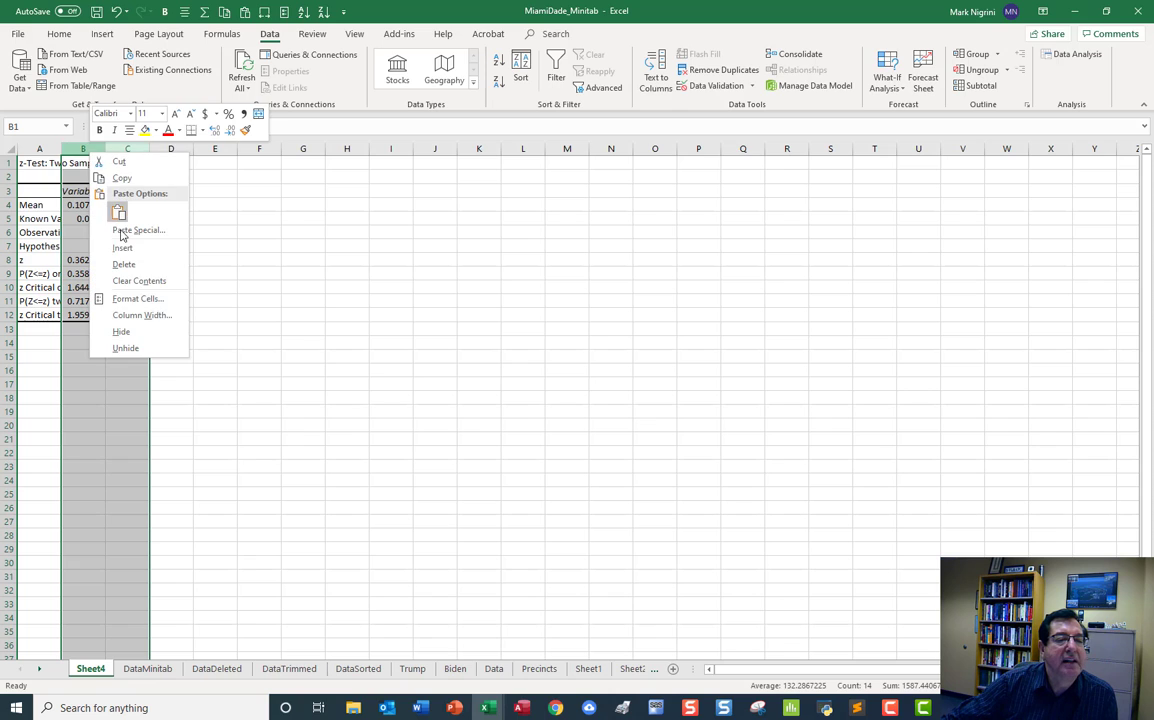
click(150, 314)
text(12)
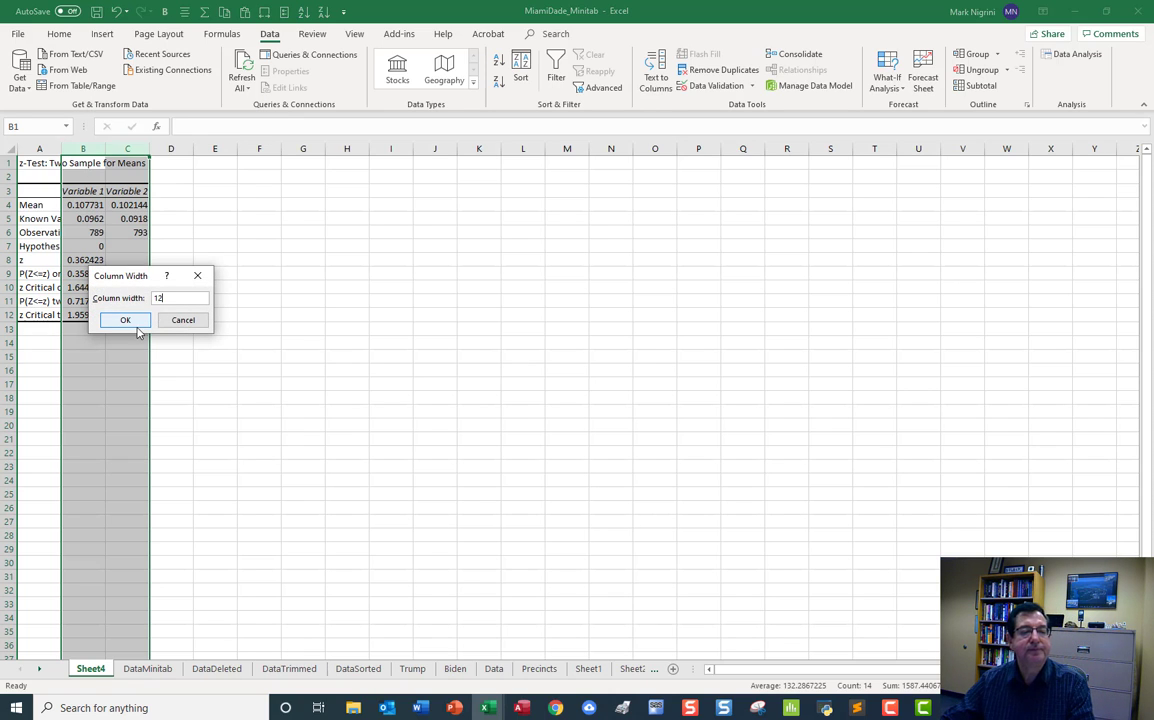
click(130, 320)
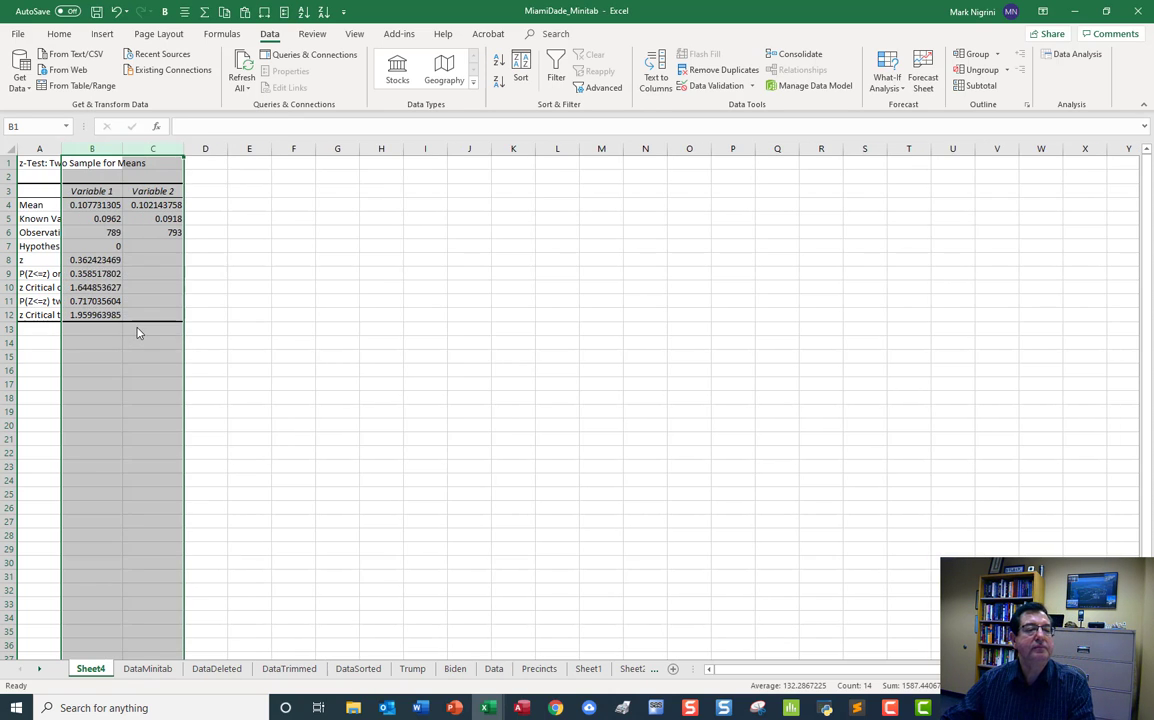
- Format the z value in B8 as Number with 2 decimals so it reads 0.36
click(97, 259)
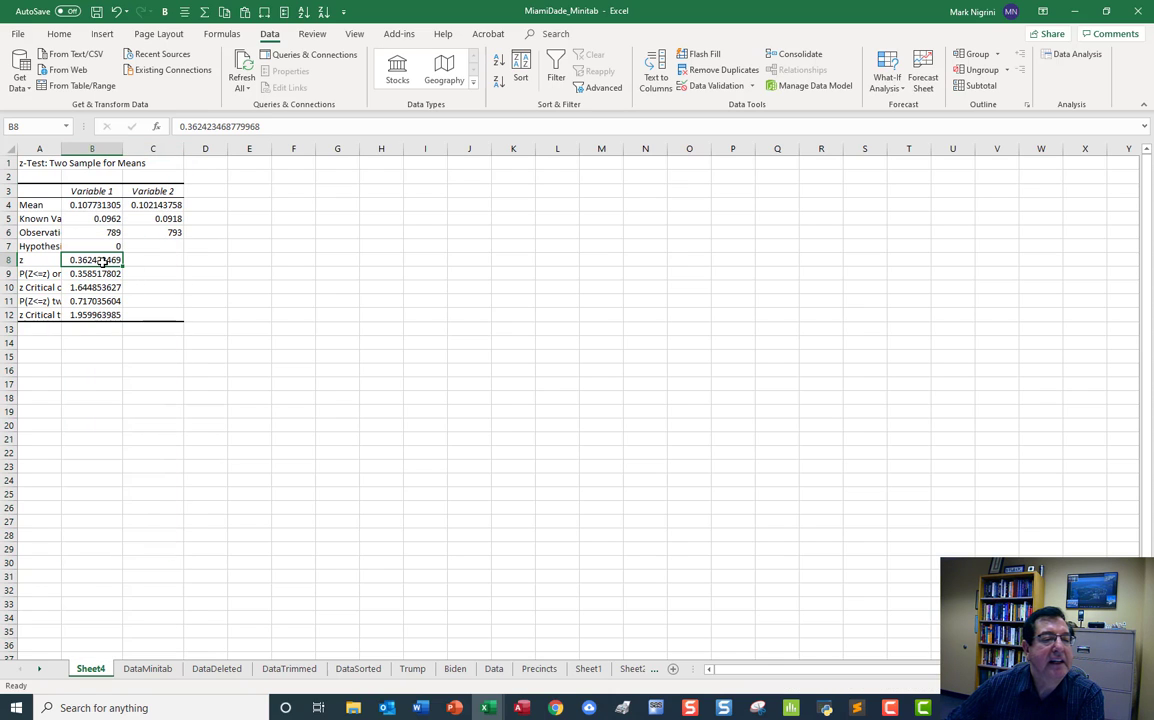
right_click(97, 259)
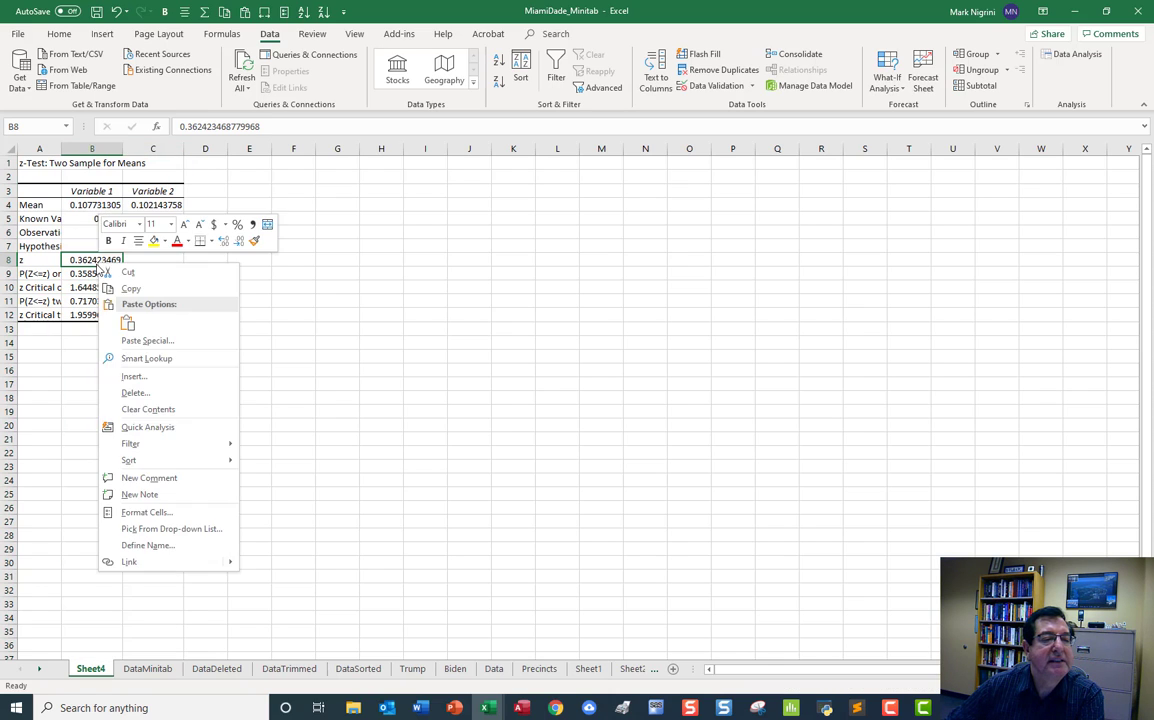
click(145, 472)
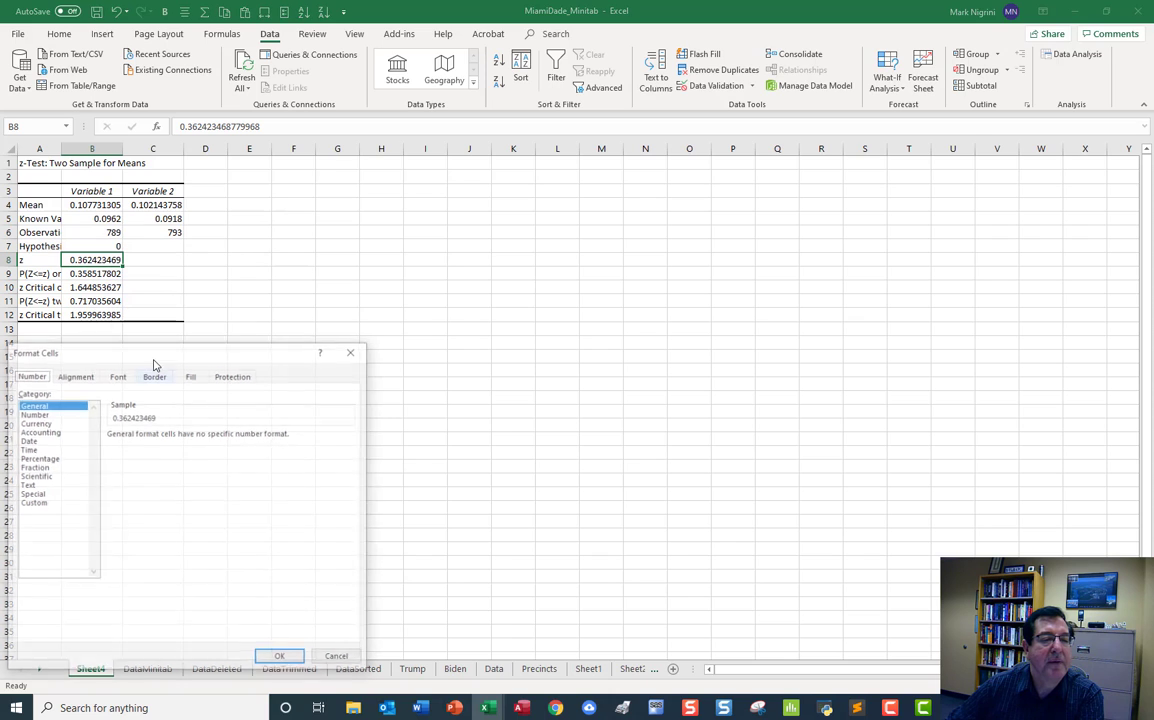
click(36, 414)
click(280, 658)
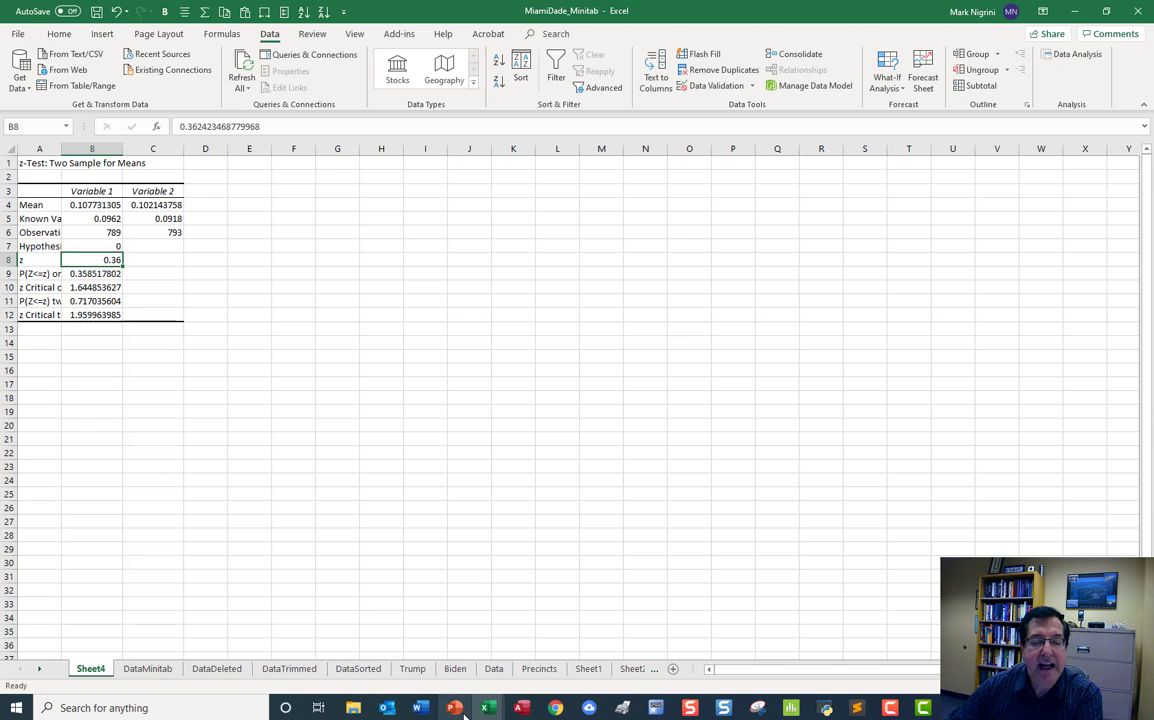
click(410, 625)
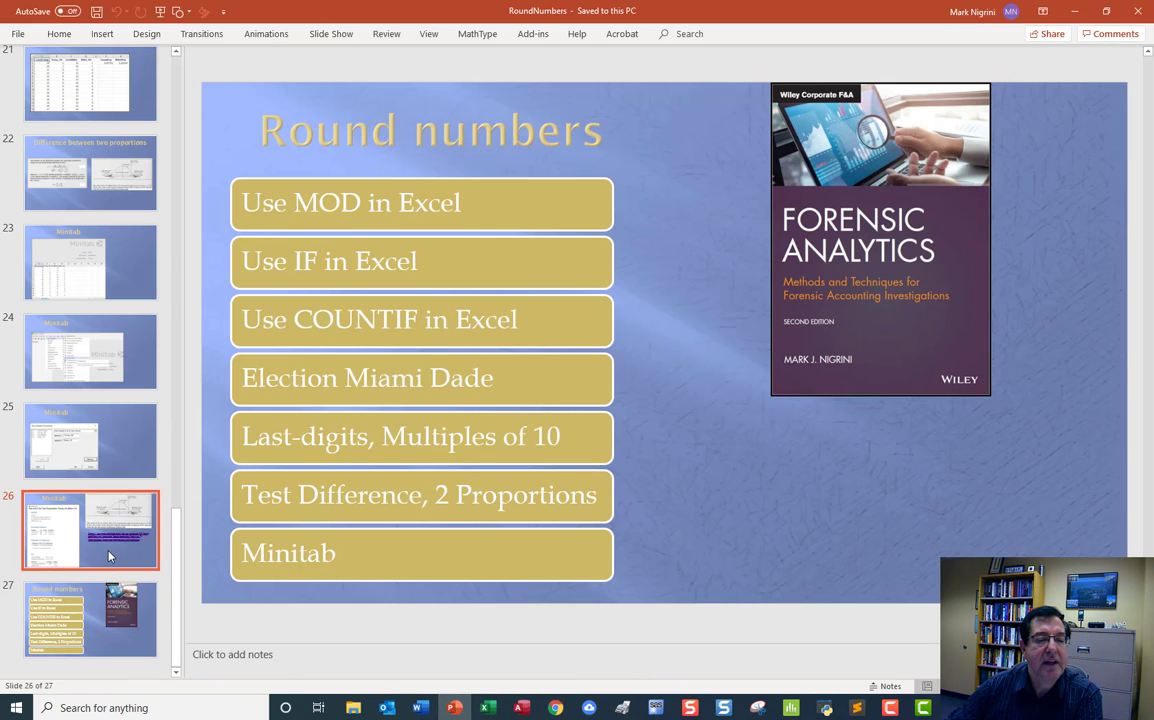
- Show Minitab slide 26 and compare Excel's means in B4:C4 against it
click(94, 500)
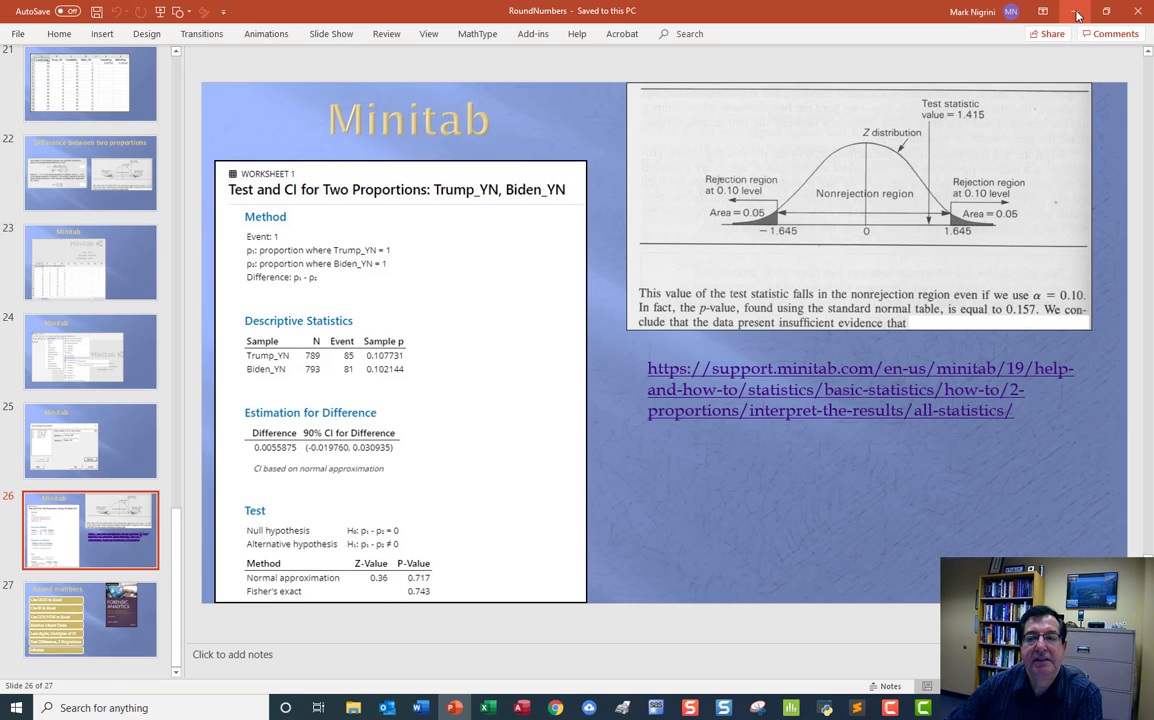
key(alt+Tab)
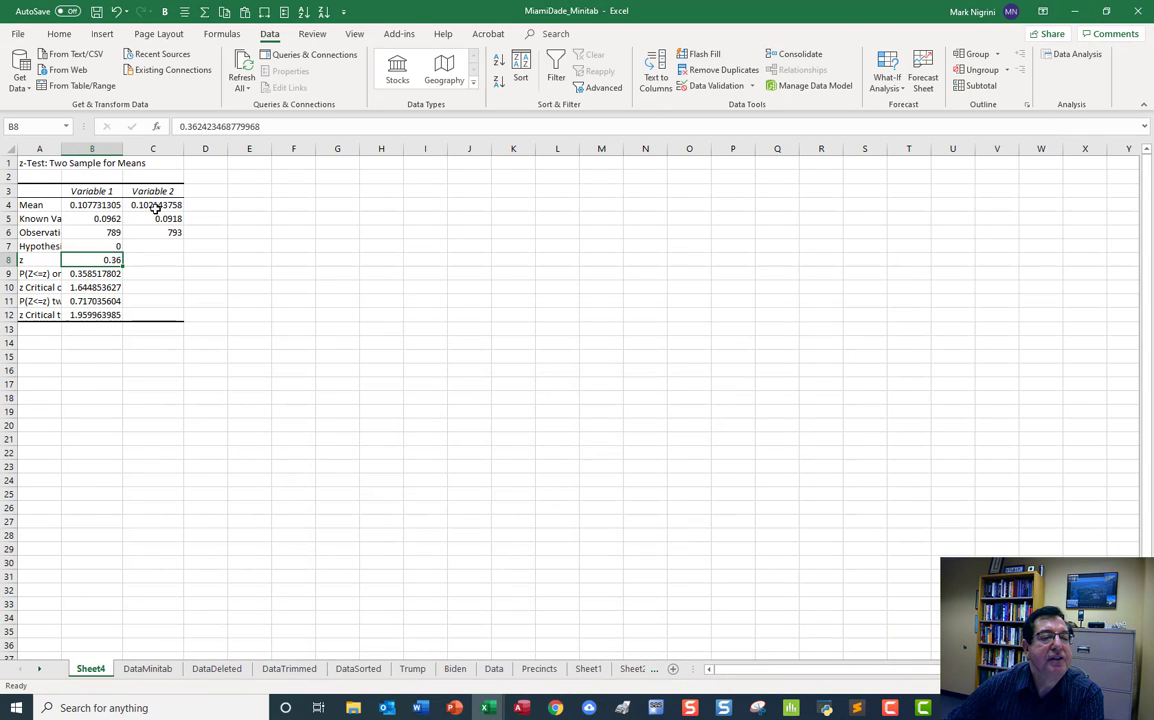
click(91, 206)
drag(91, 206, 168, 203)
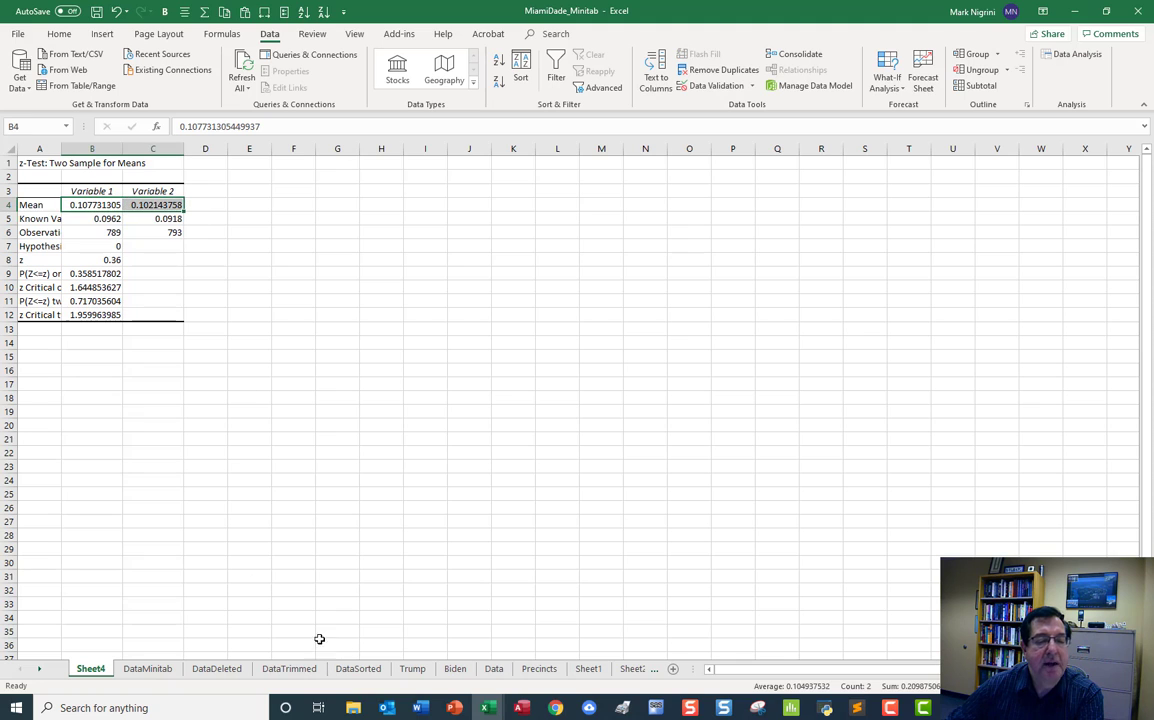
key(alt+Tab)
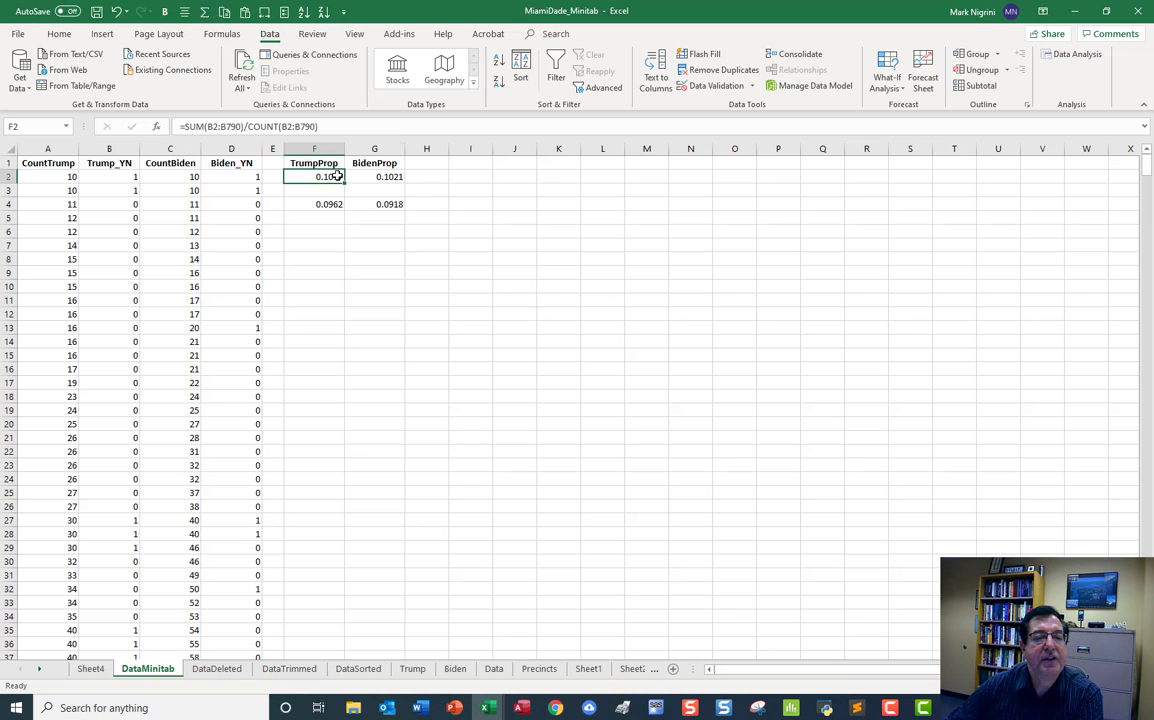
- Compare the F2:G2 proportions, the B6:C6 counts and the critical z values in B10 and B12 with Minitab
drag(337, 176, 378, 176)
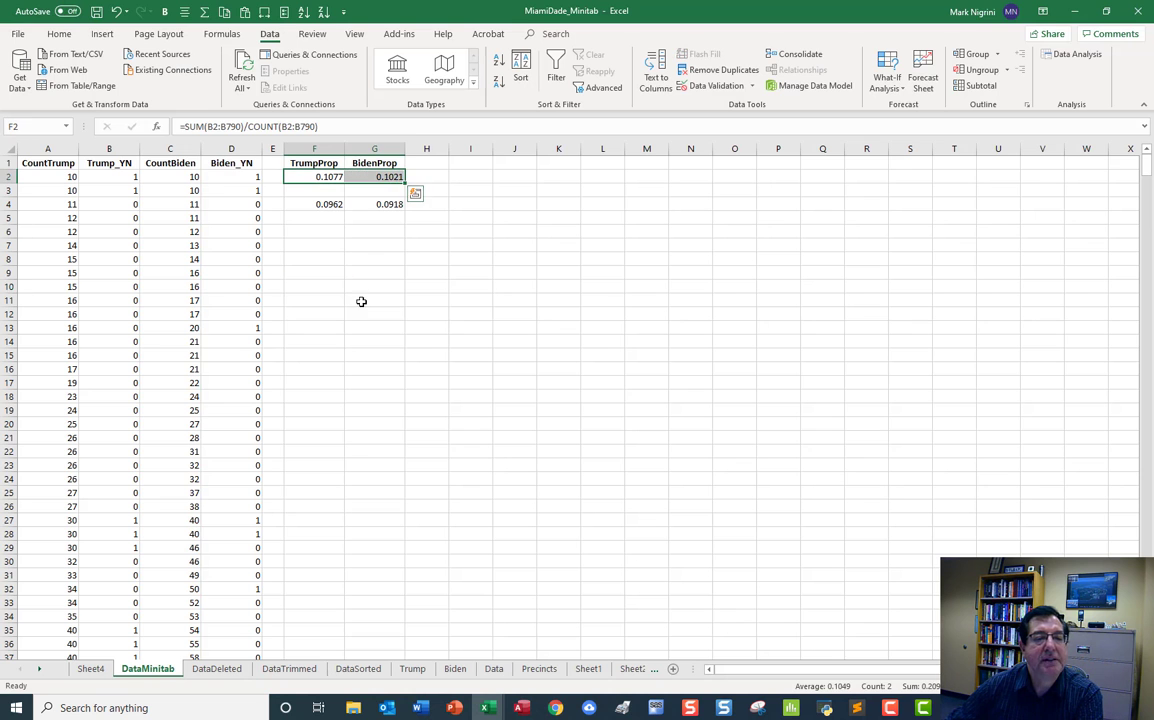
click(90, 668)
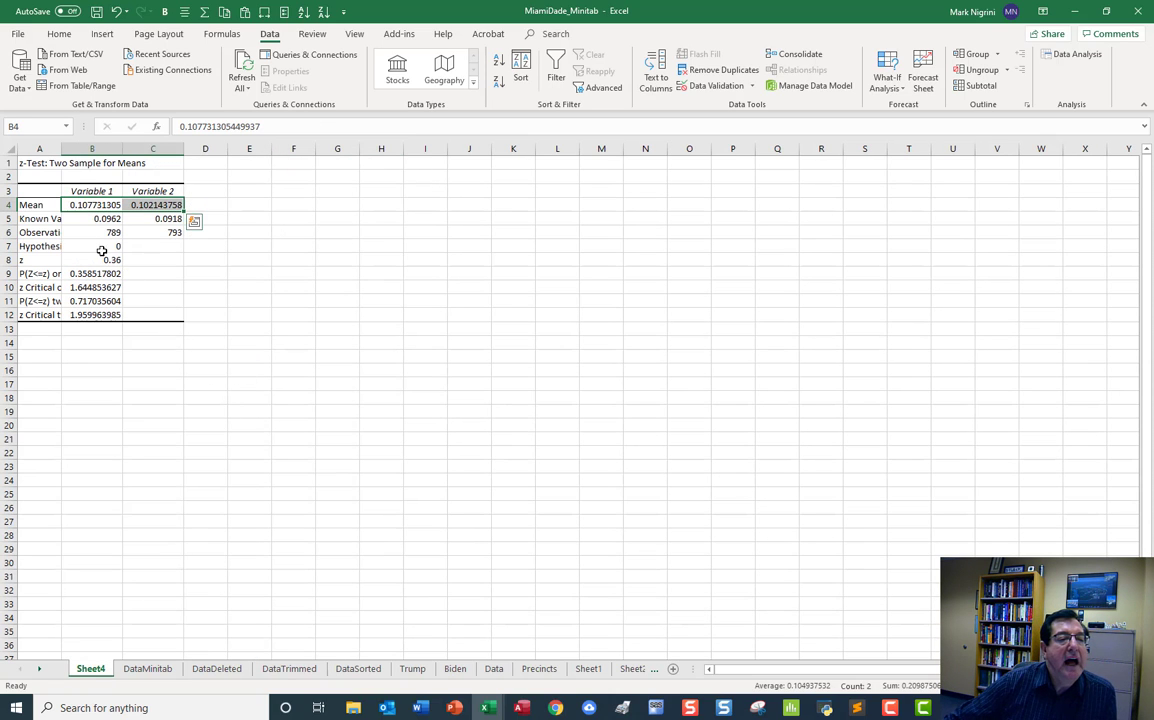
drag(95, 218, 150, 232)
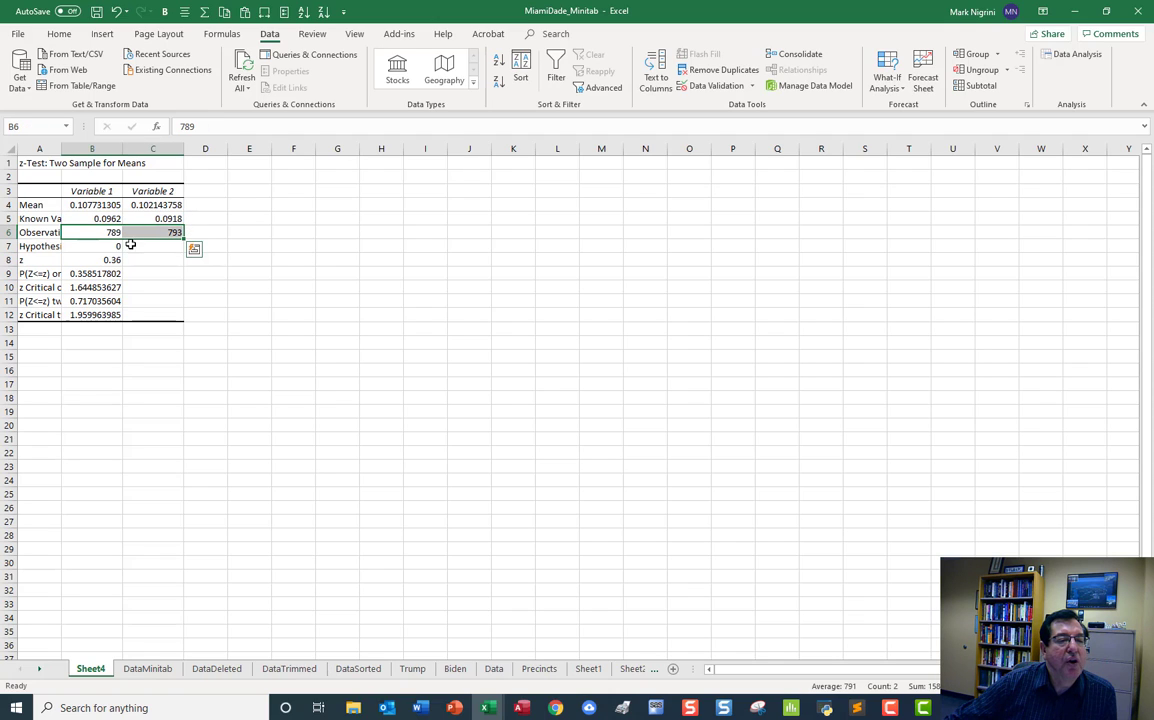
click(100, 288)
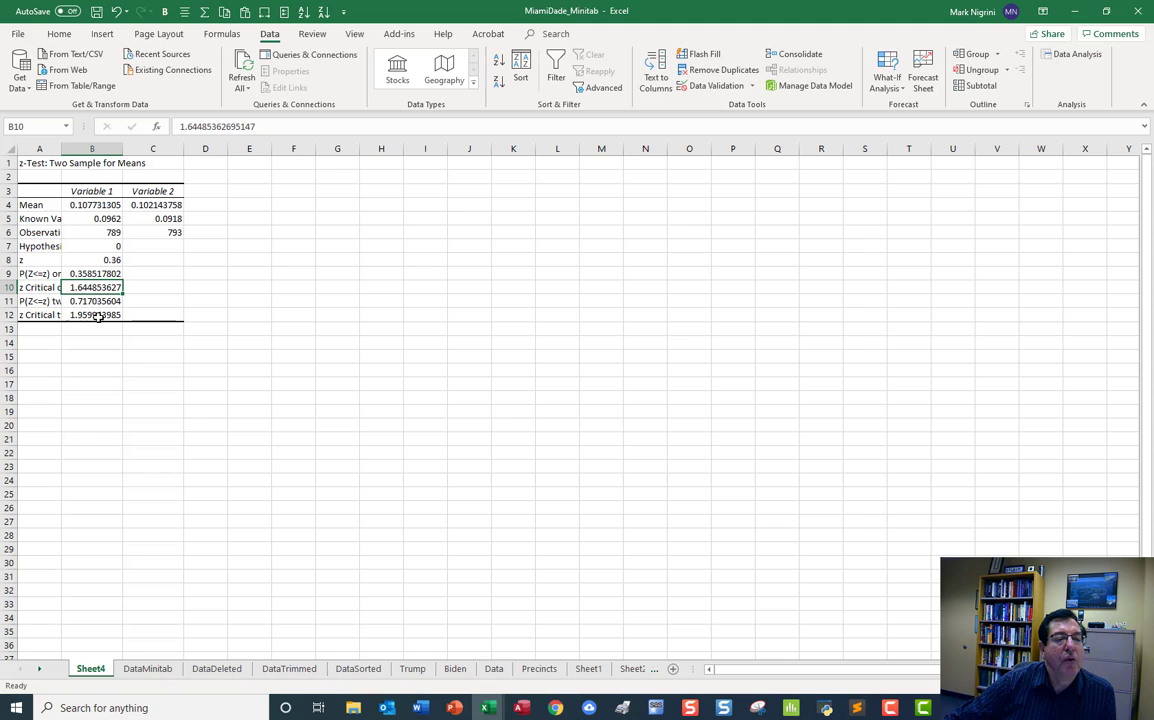
click(97, 315)
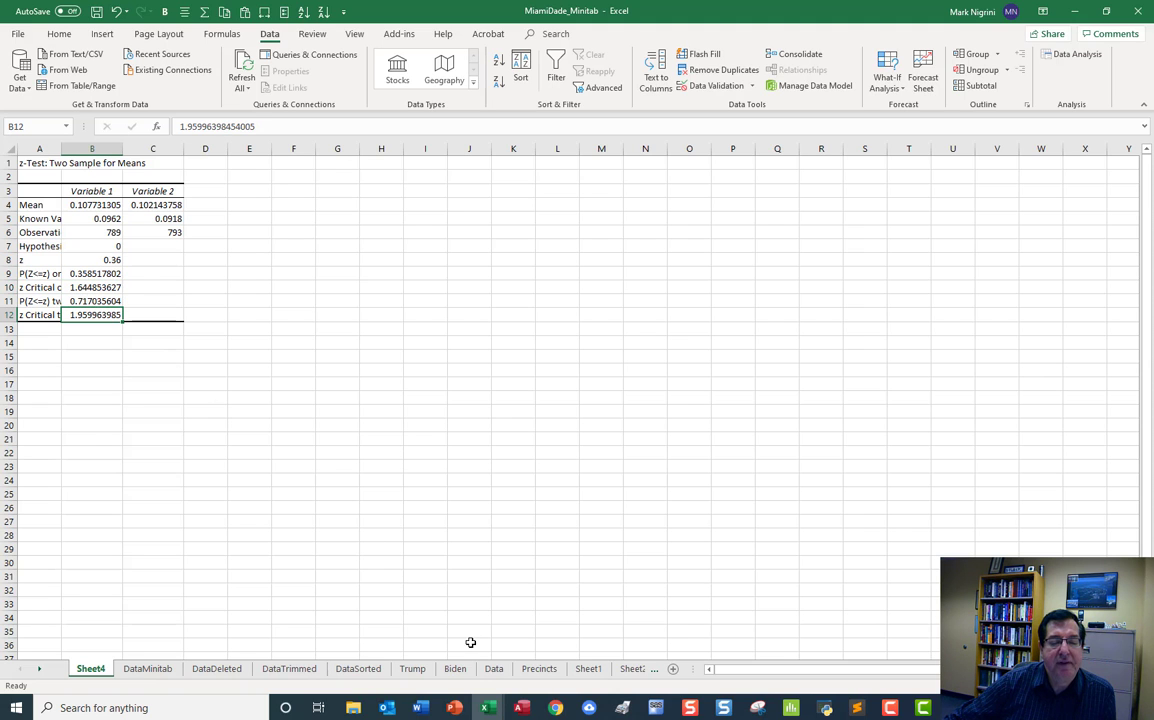
click(458, 706)
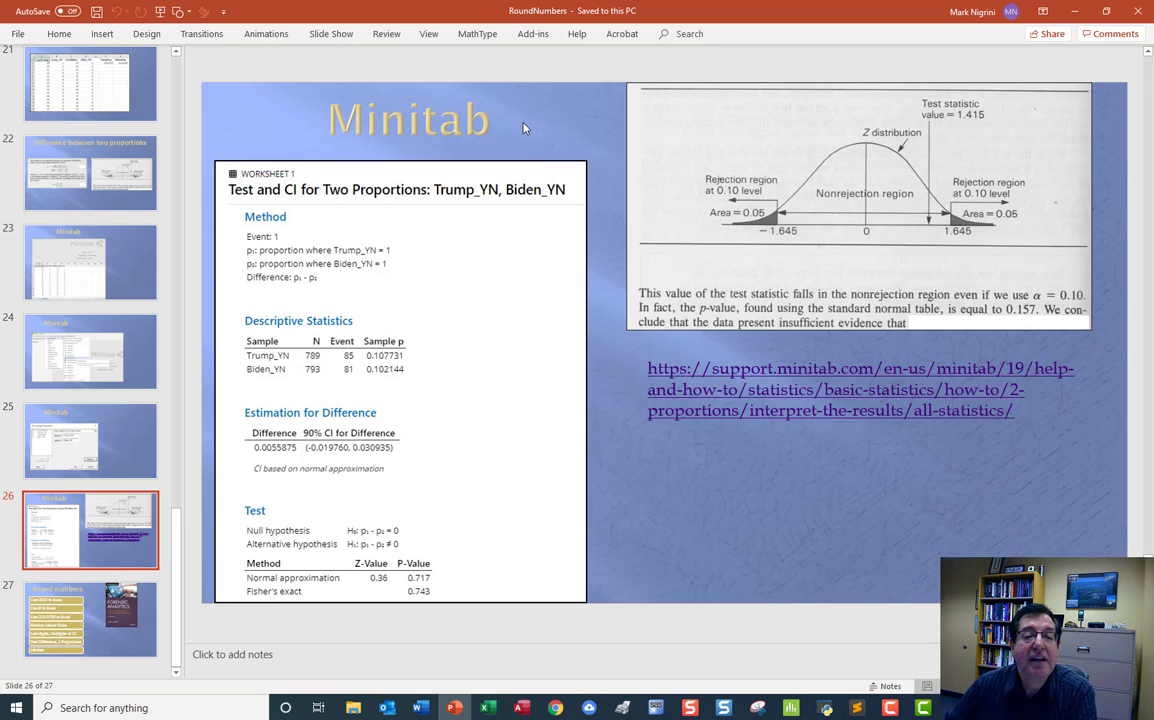
- Move to slide 27, the final Round numbers summary slide
key(Page_Down)
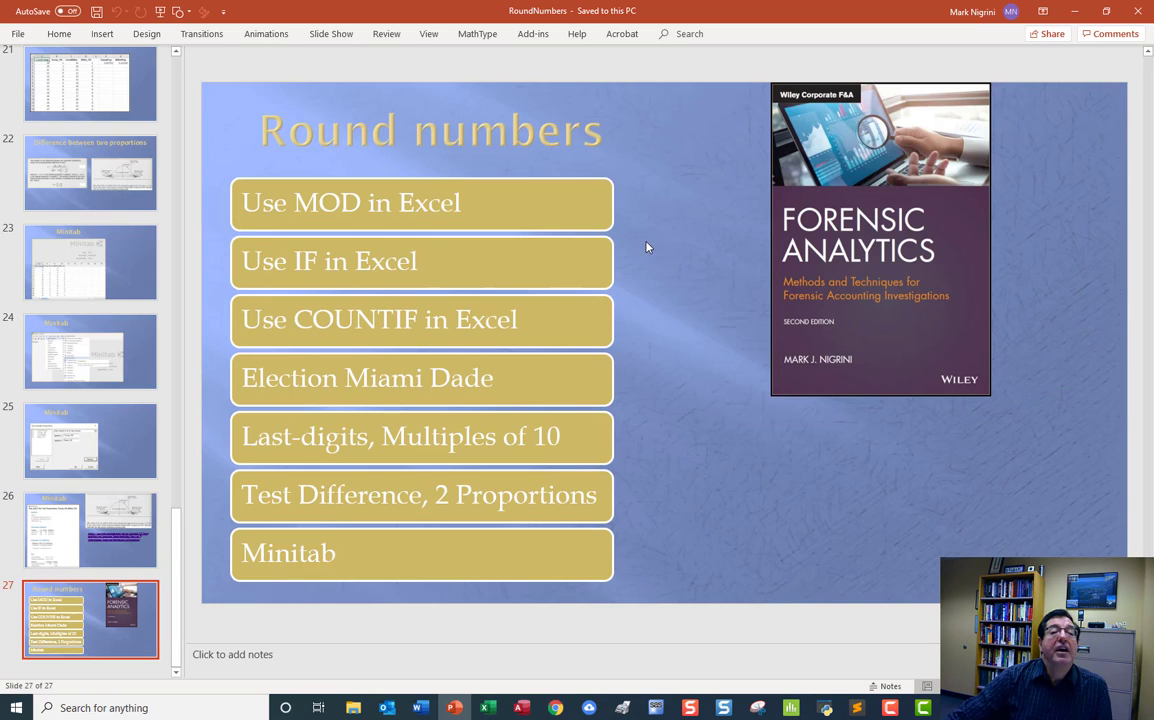